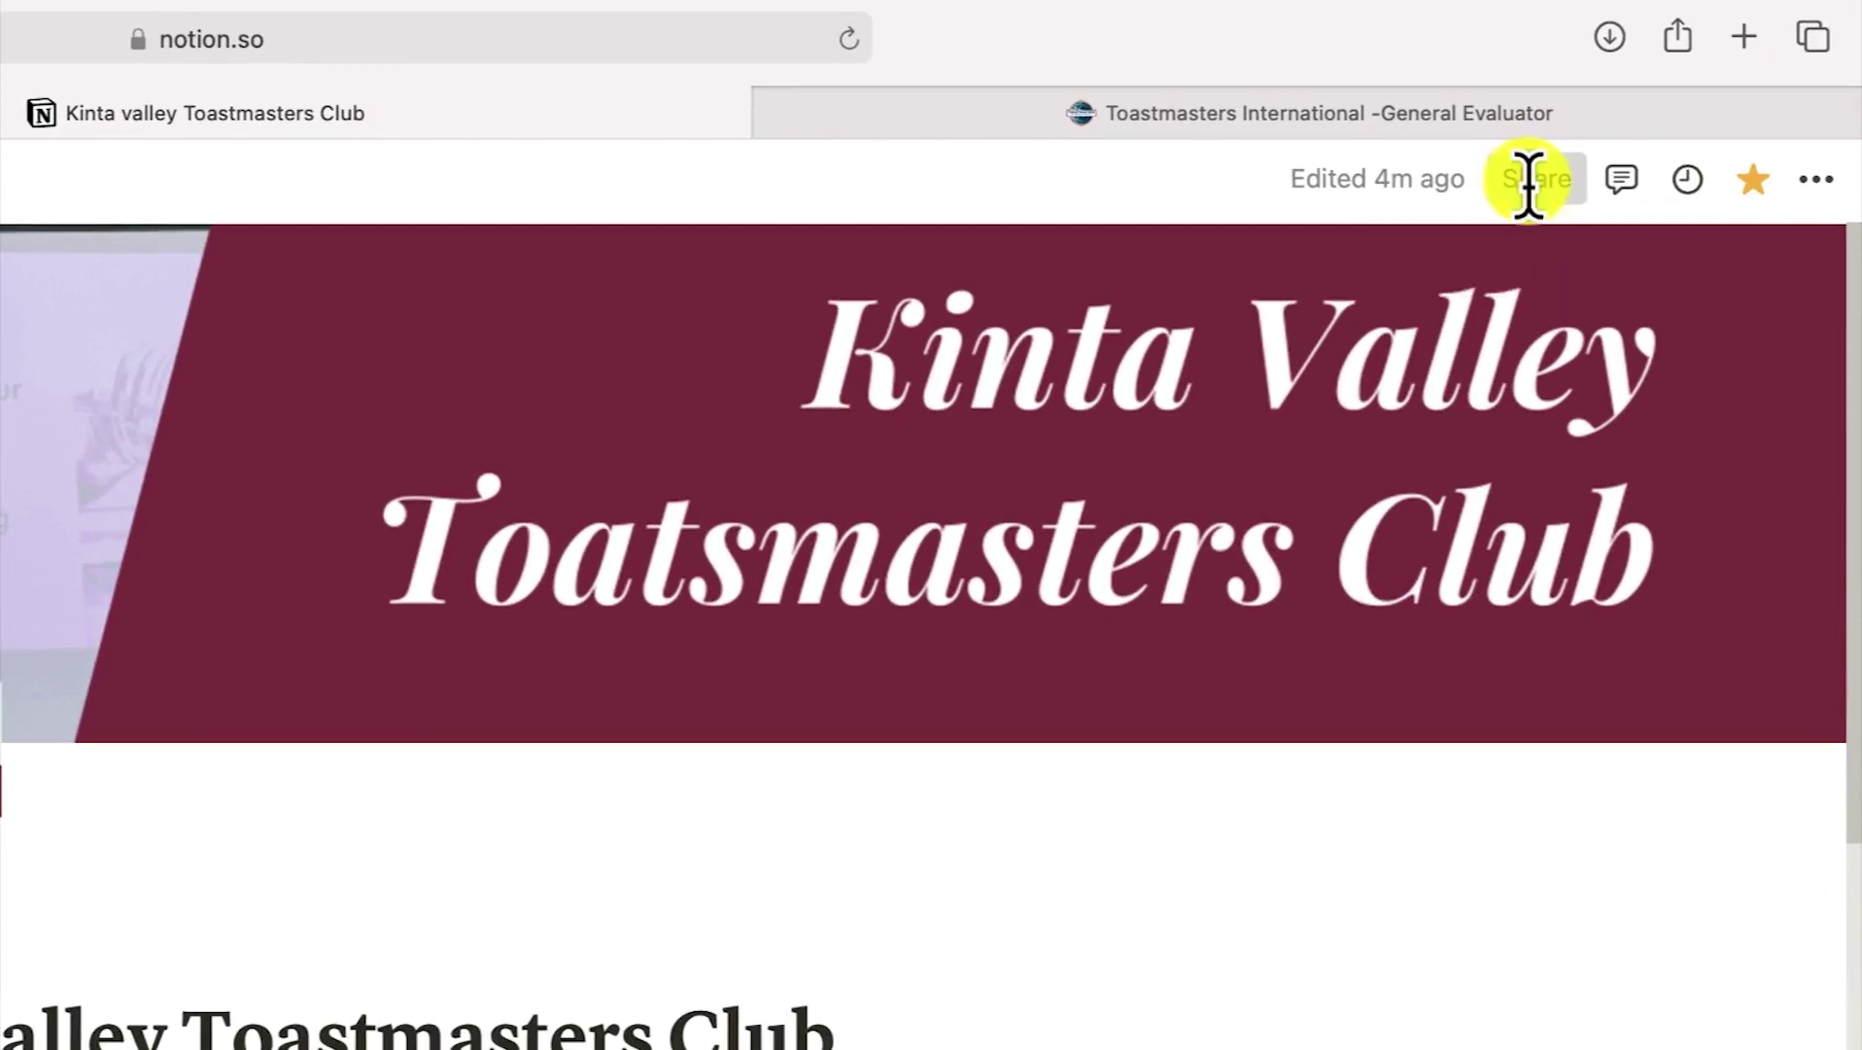
Invite the guest by e-mail address to this page only, with Full access
click(1530, 183)
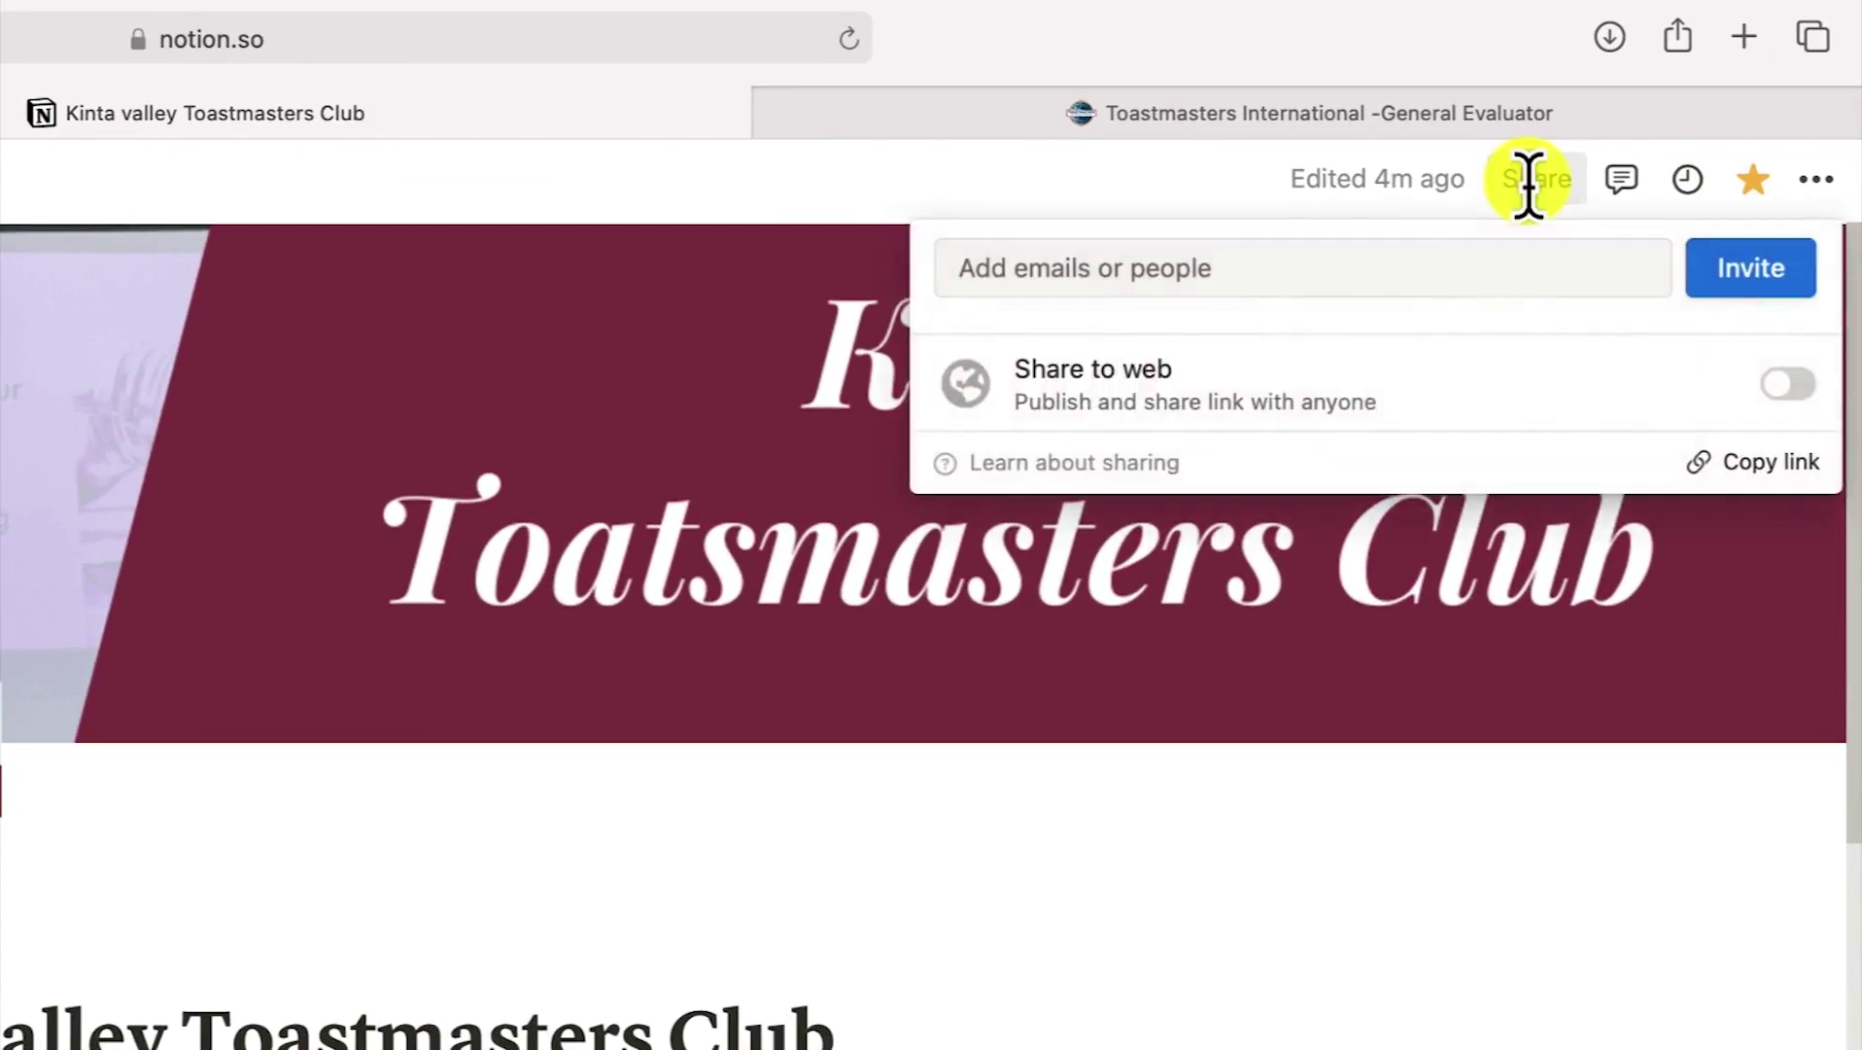
click(1372, 277)
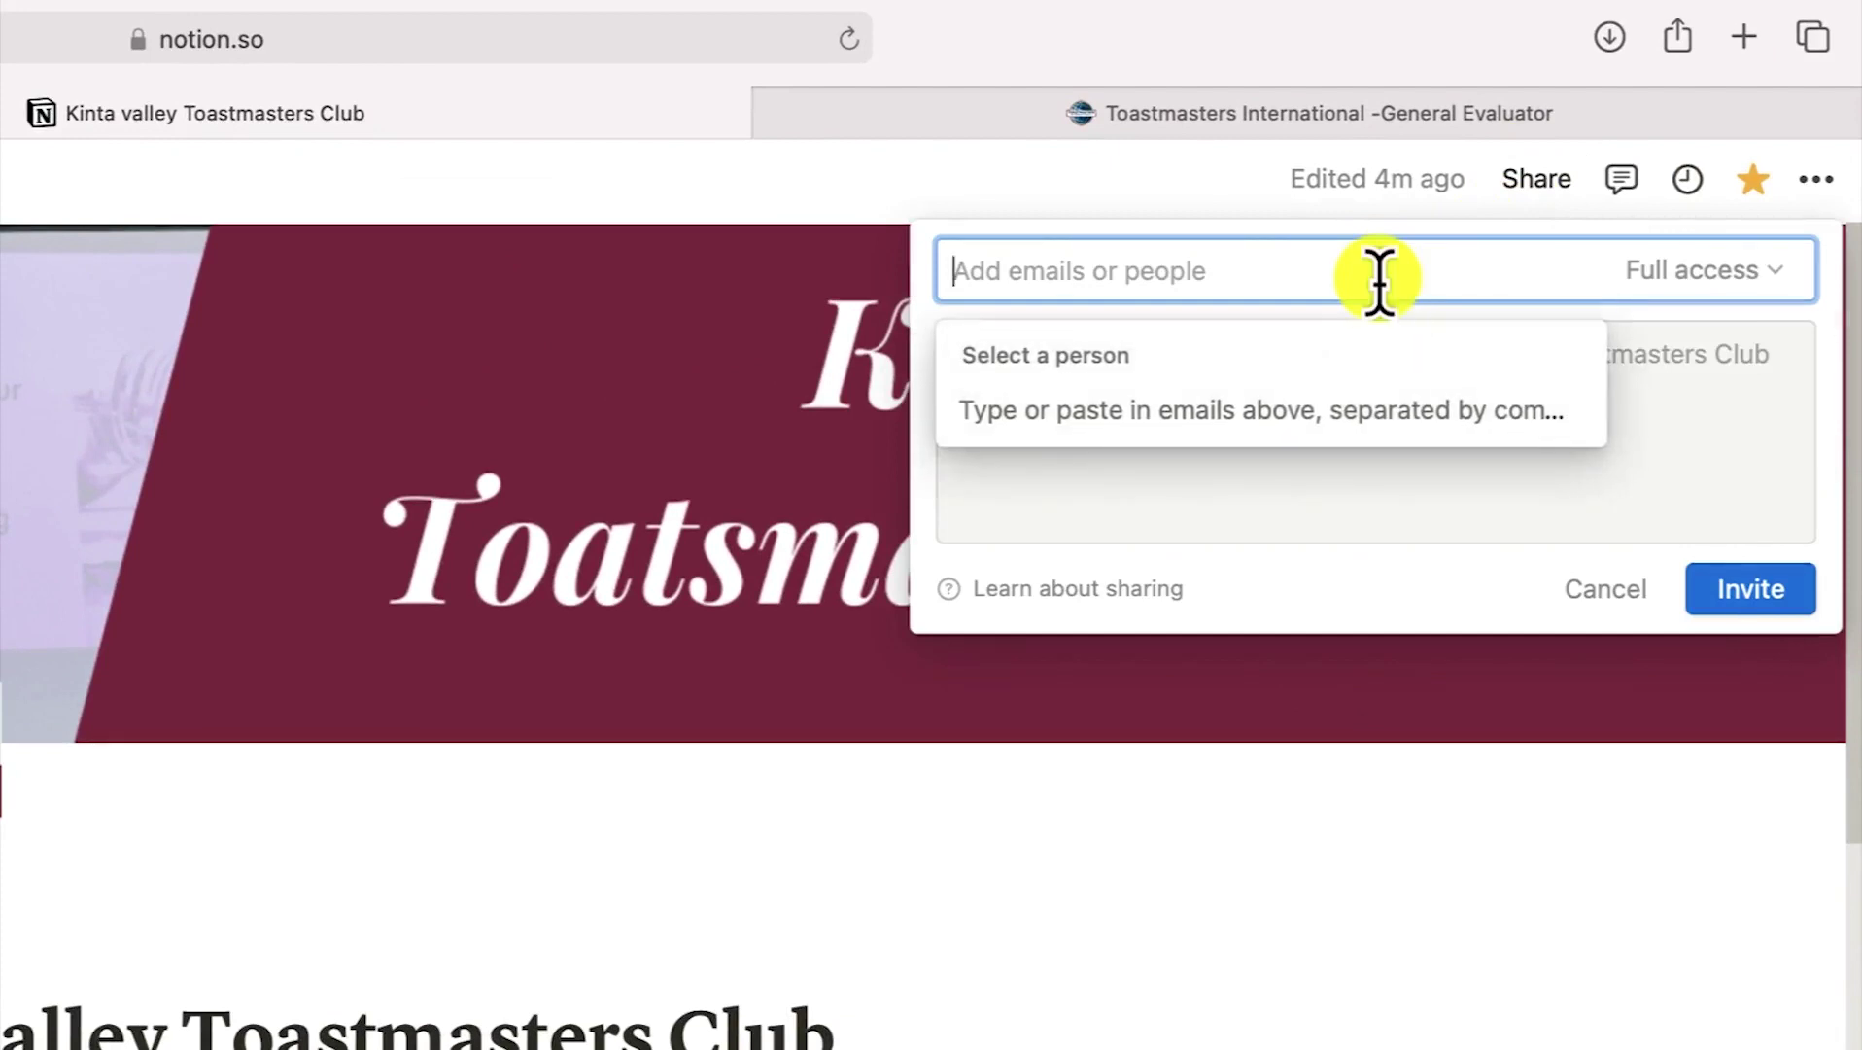
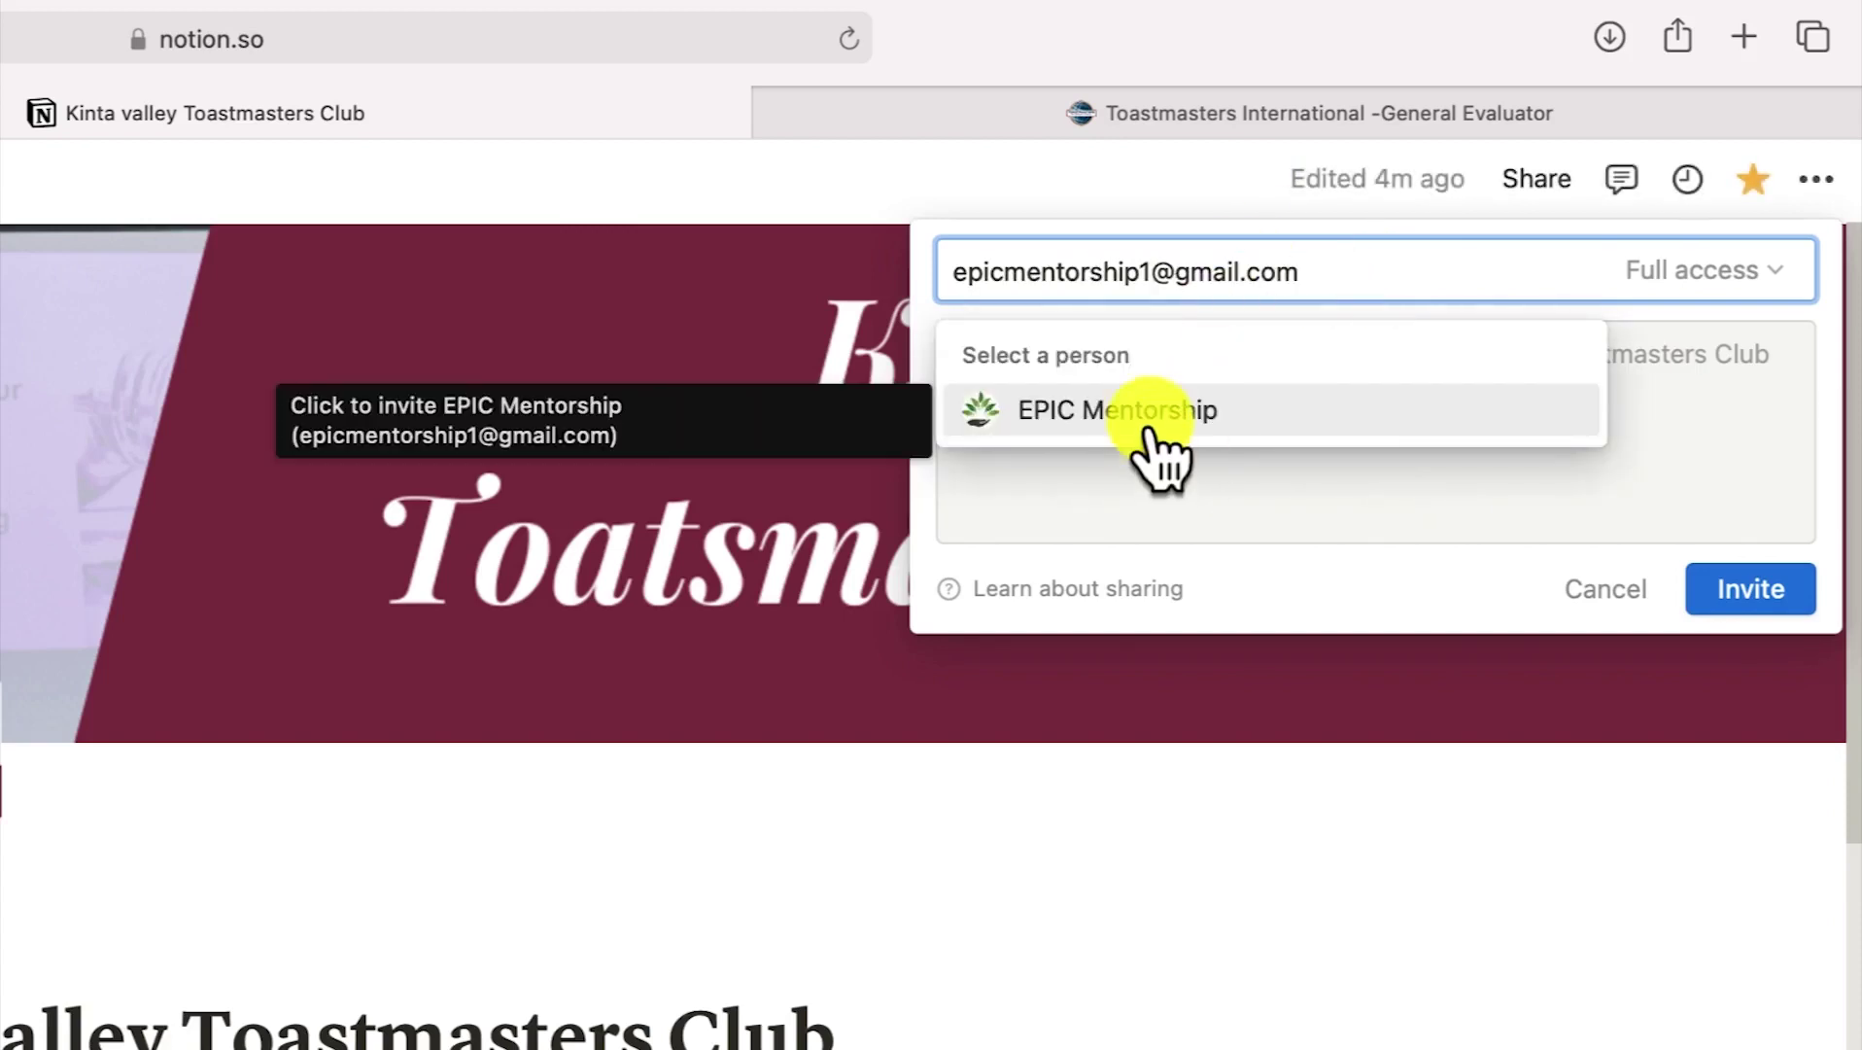
click(1152, 432)
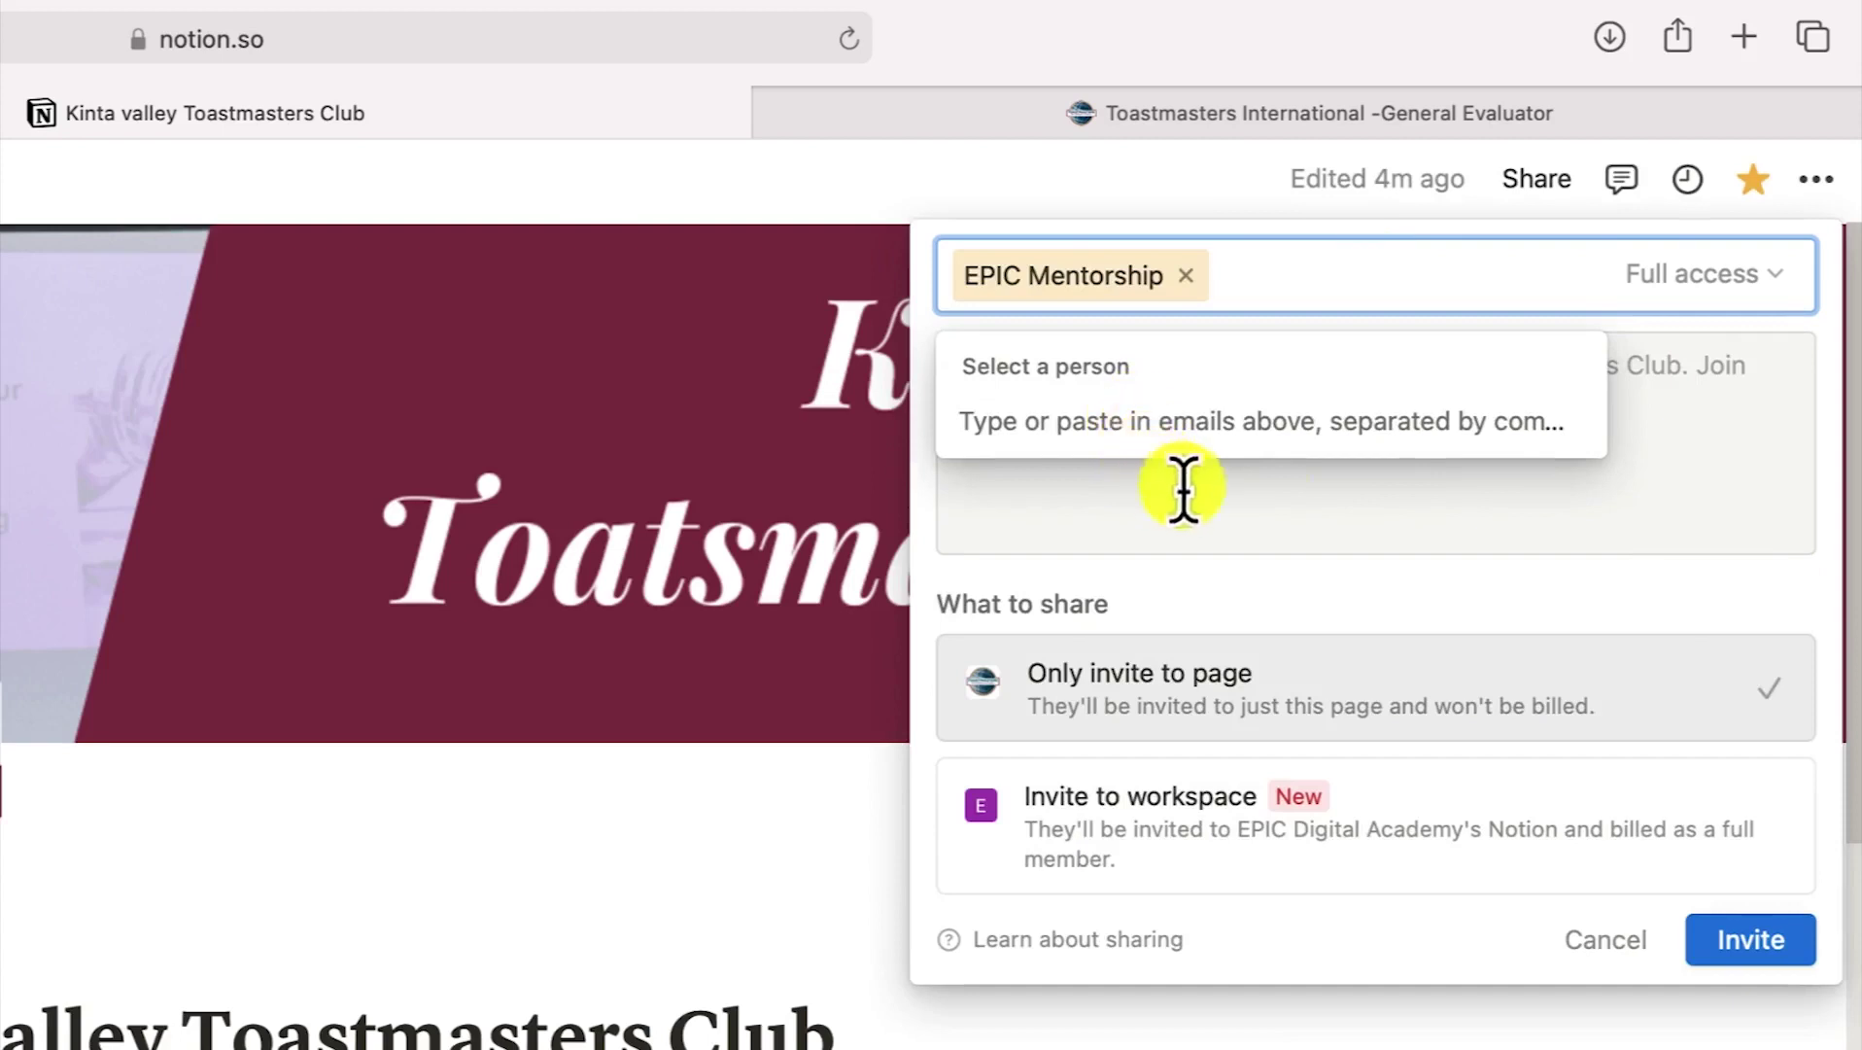
click(1750, 948)
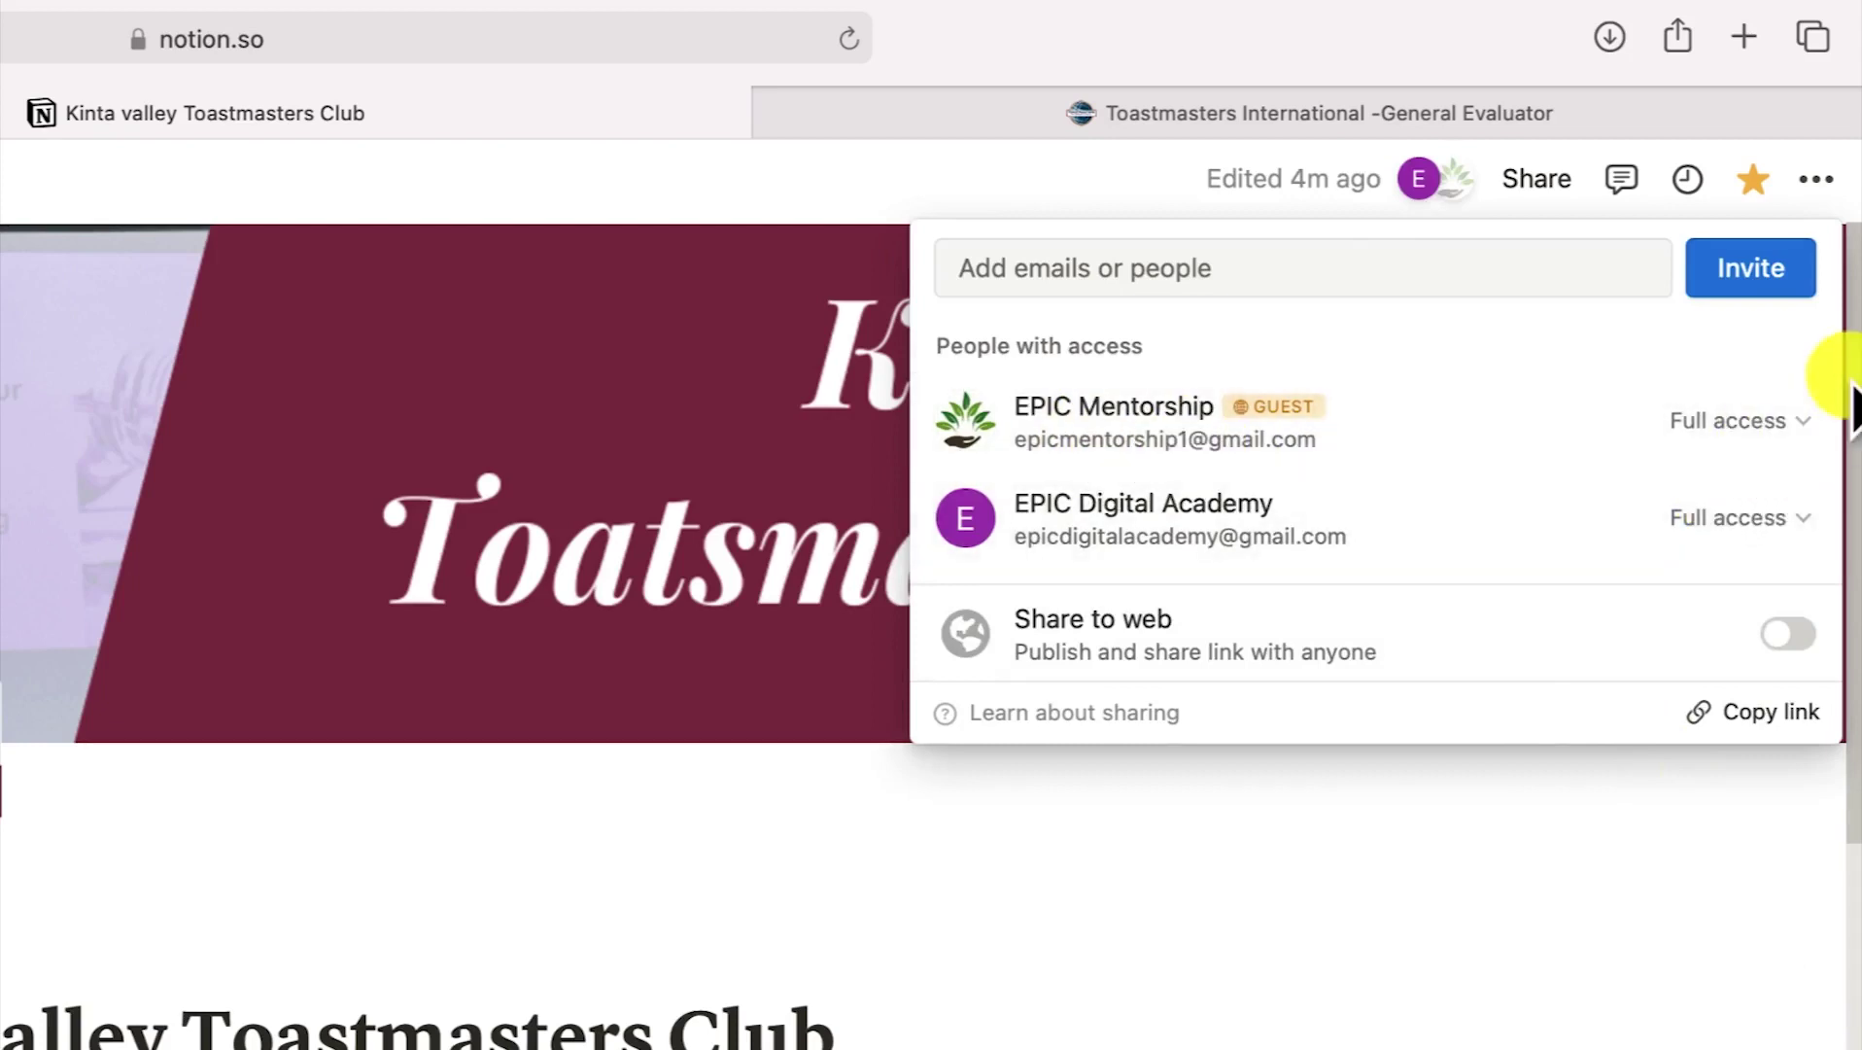
Review the guest's access levels, leave them on Full access, and close the share dialog
click(1814, 421)
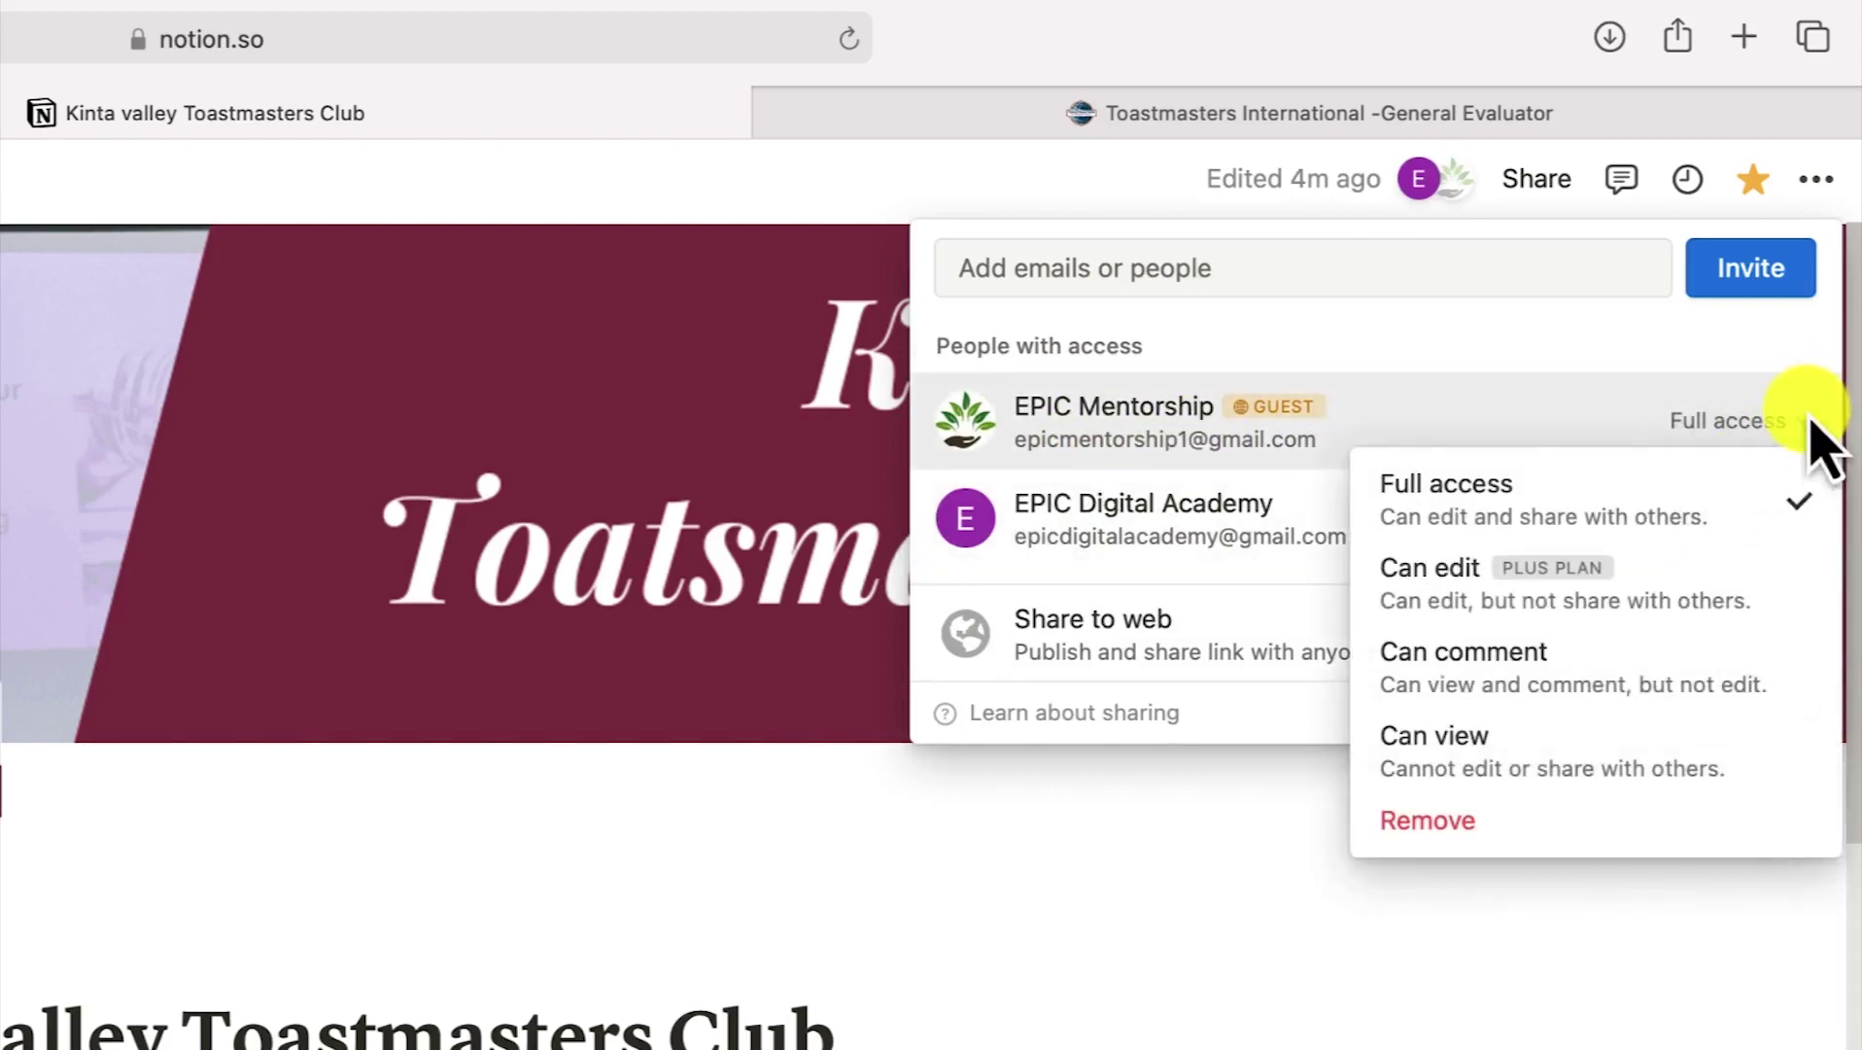
mouse_move(1683, 583)
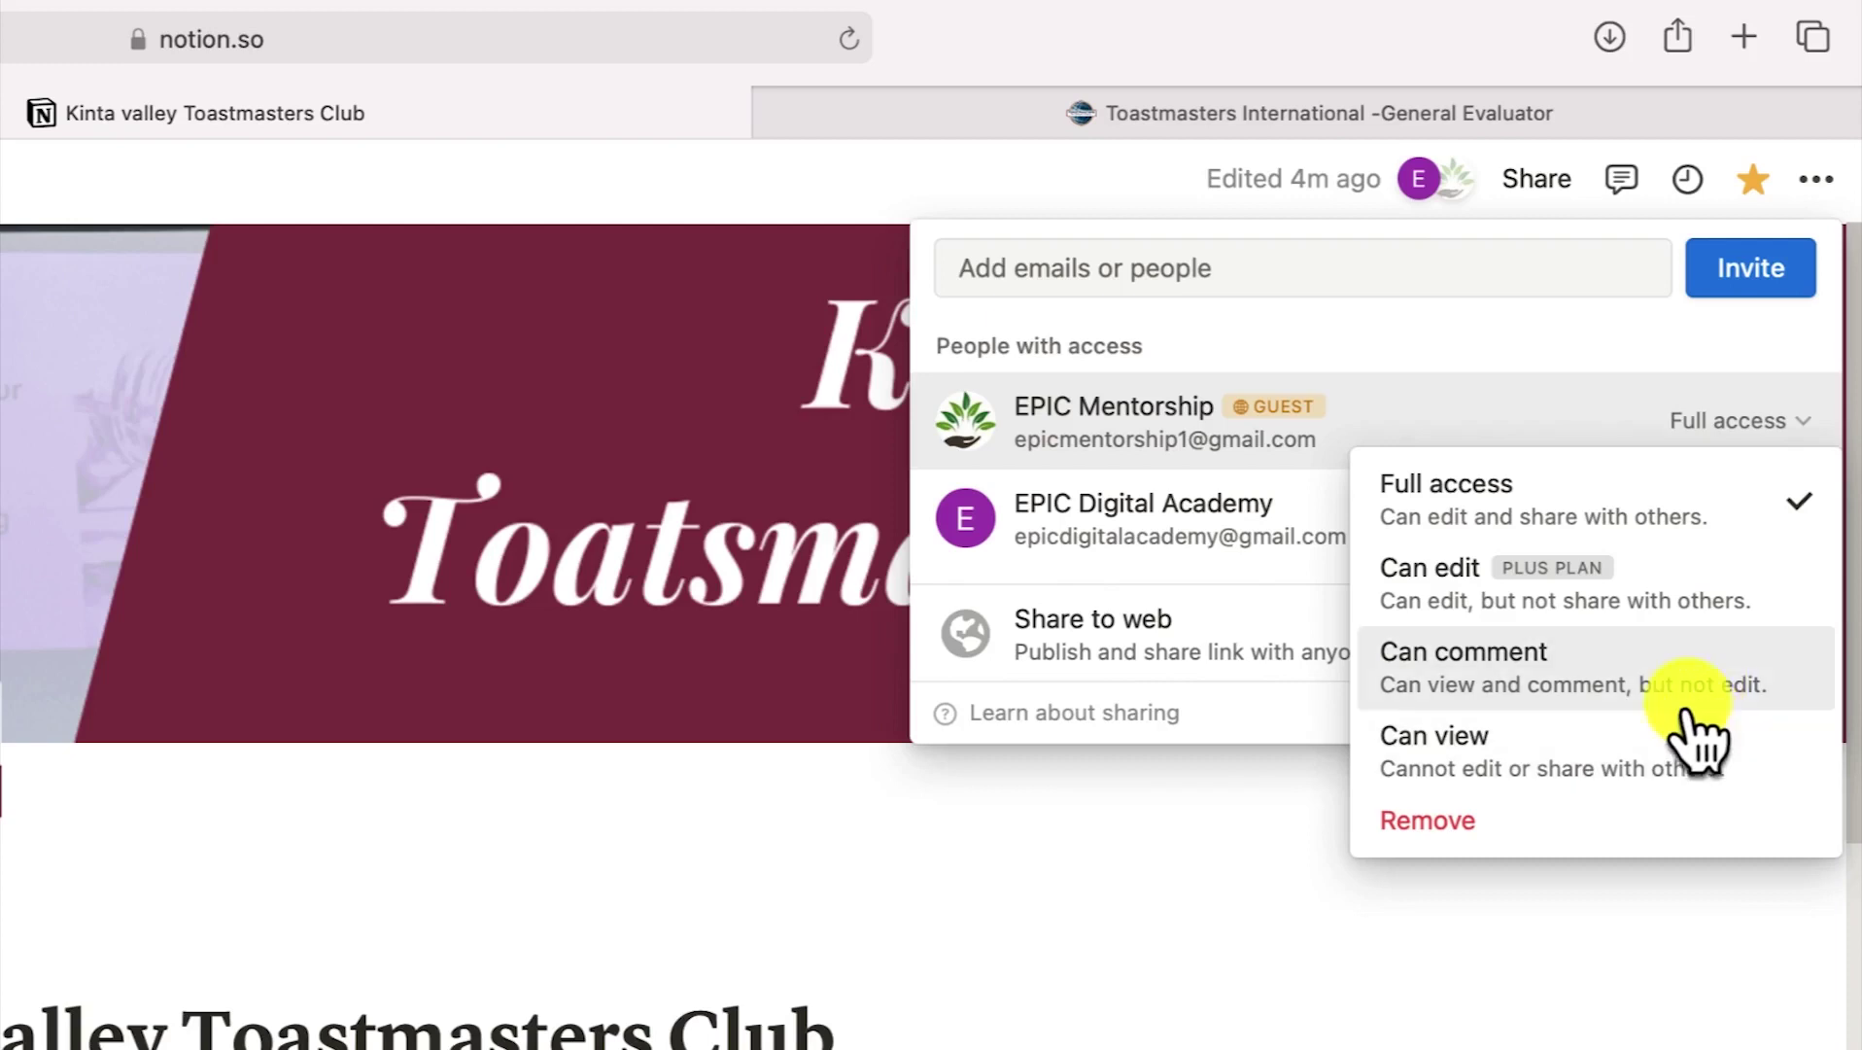
mouse_move(1676, 643)
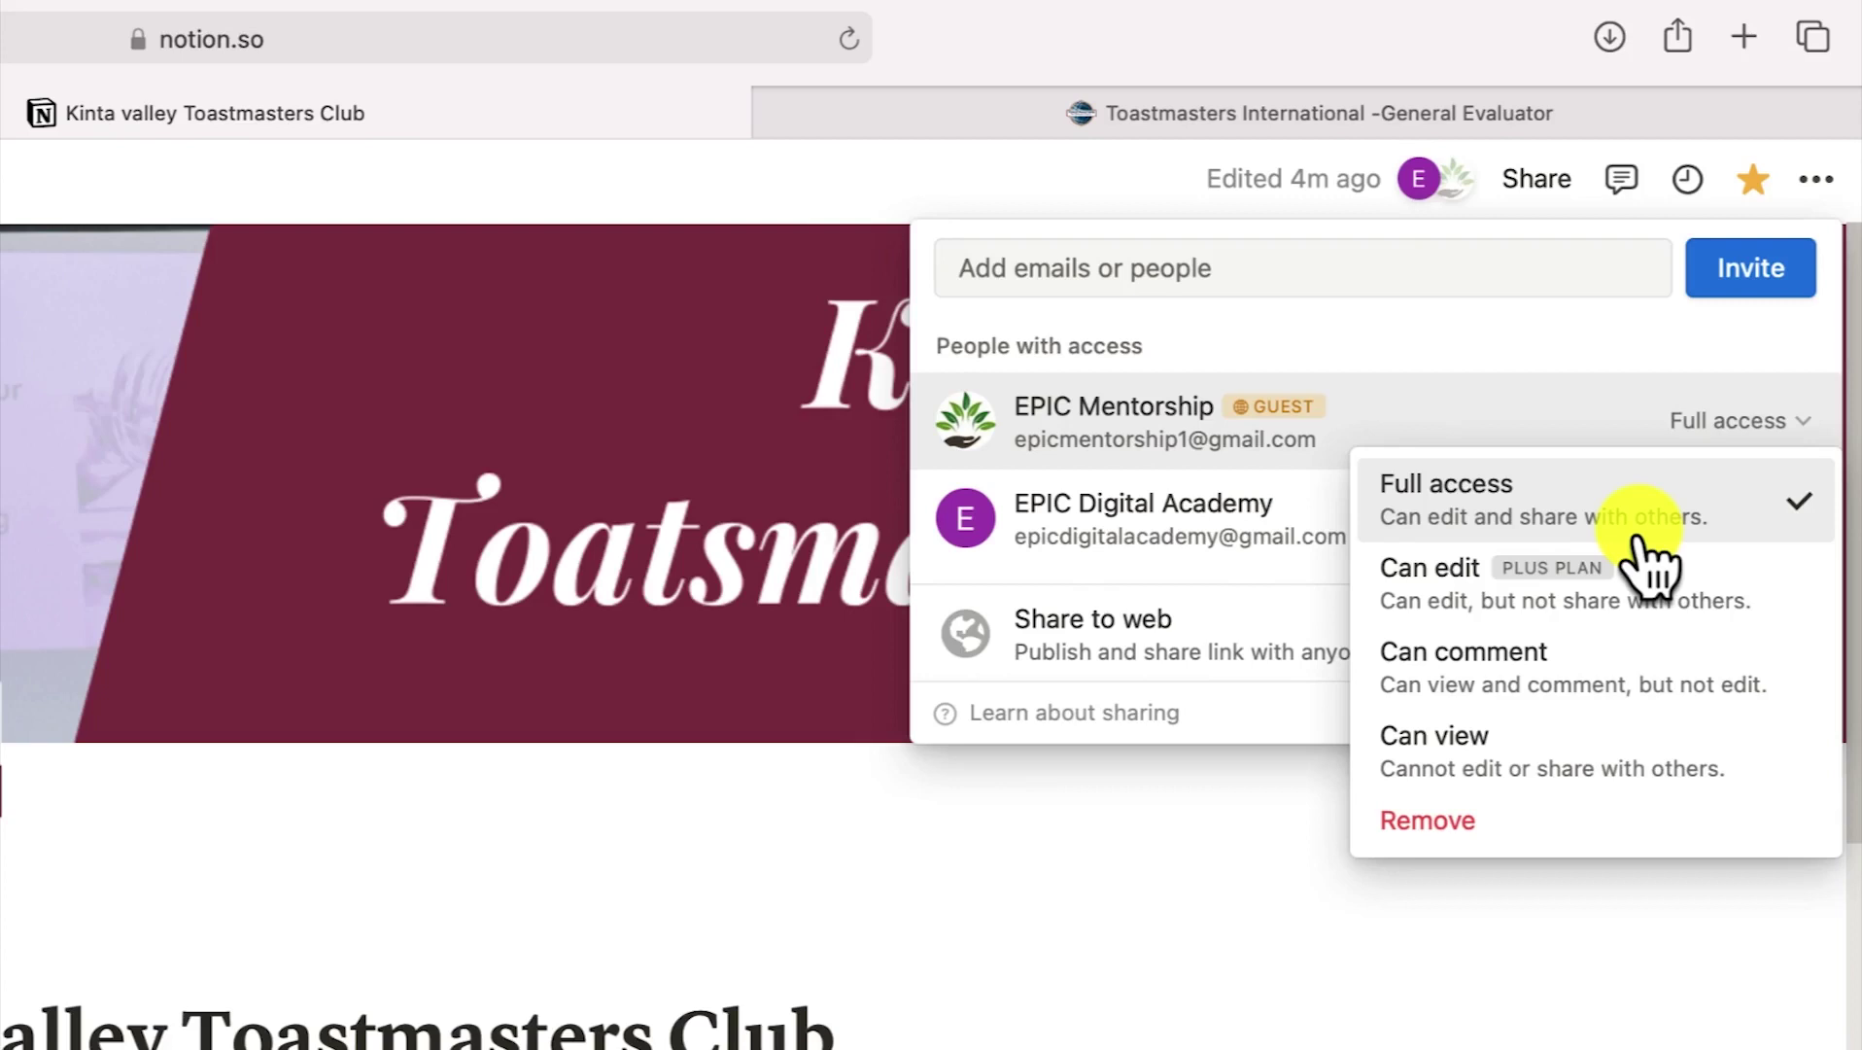
click(1194, 982)
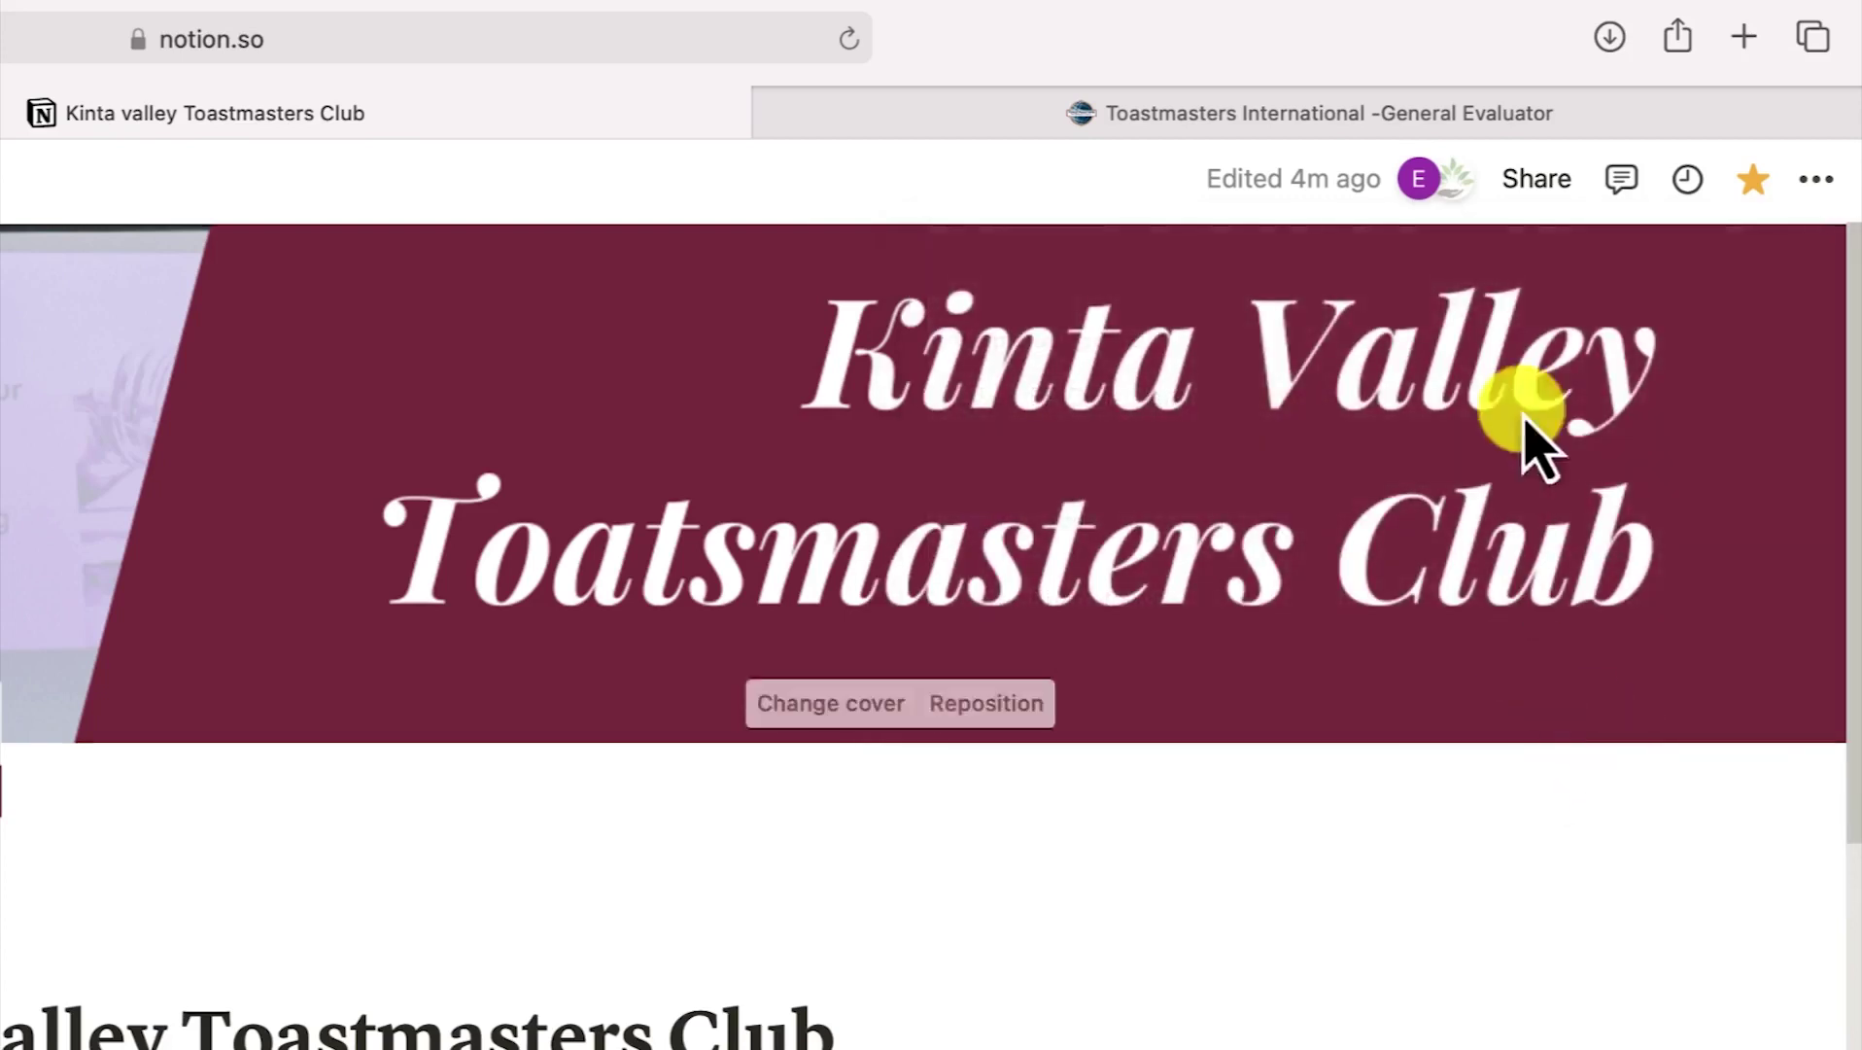
Turn on Share to web so the club page gets a public notion.site link
click(1555, 181)
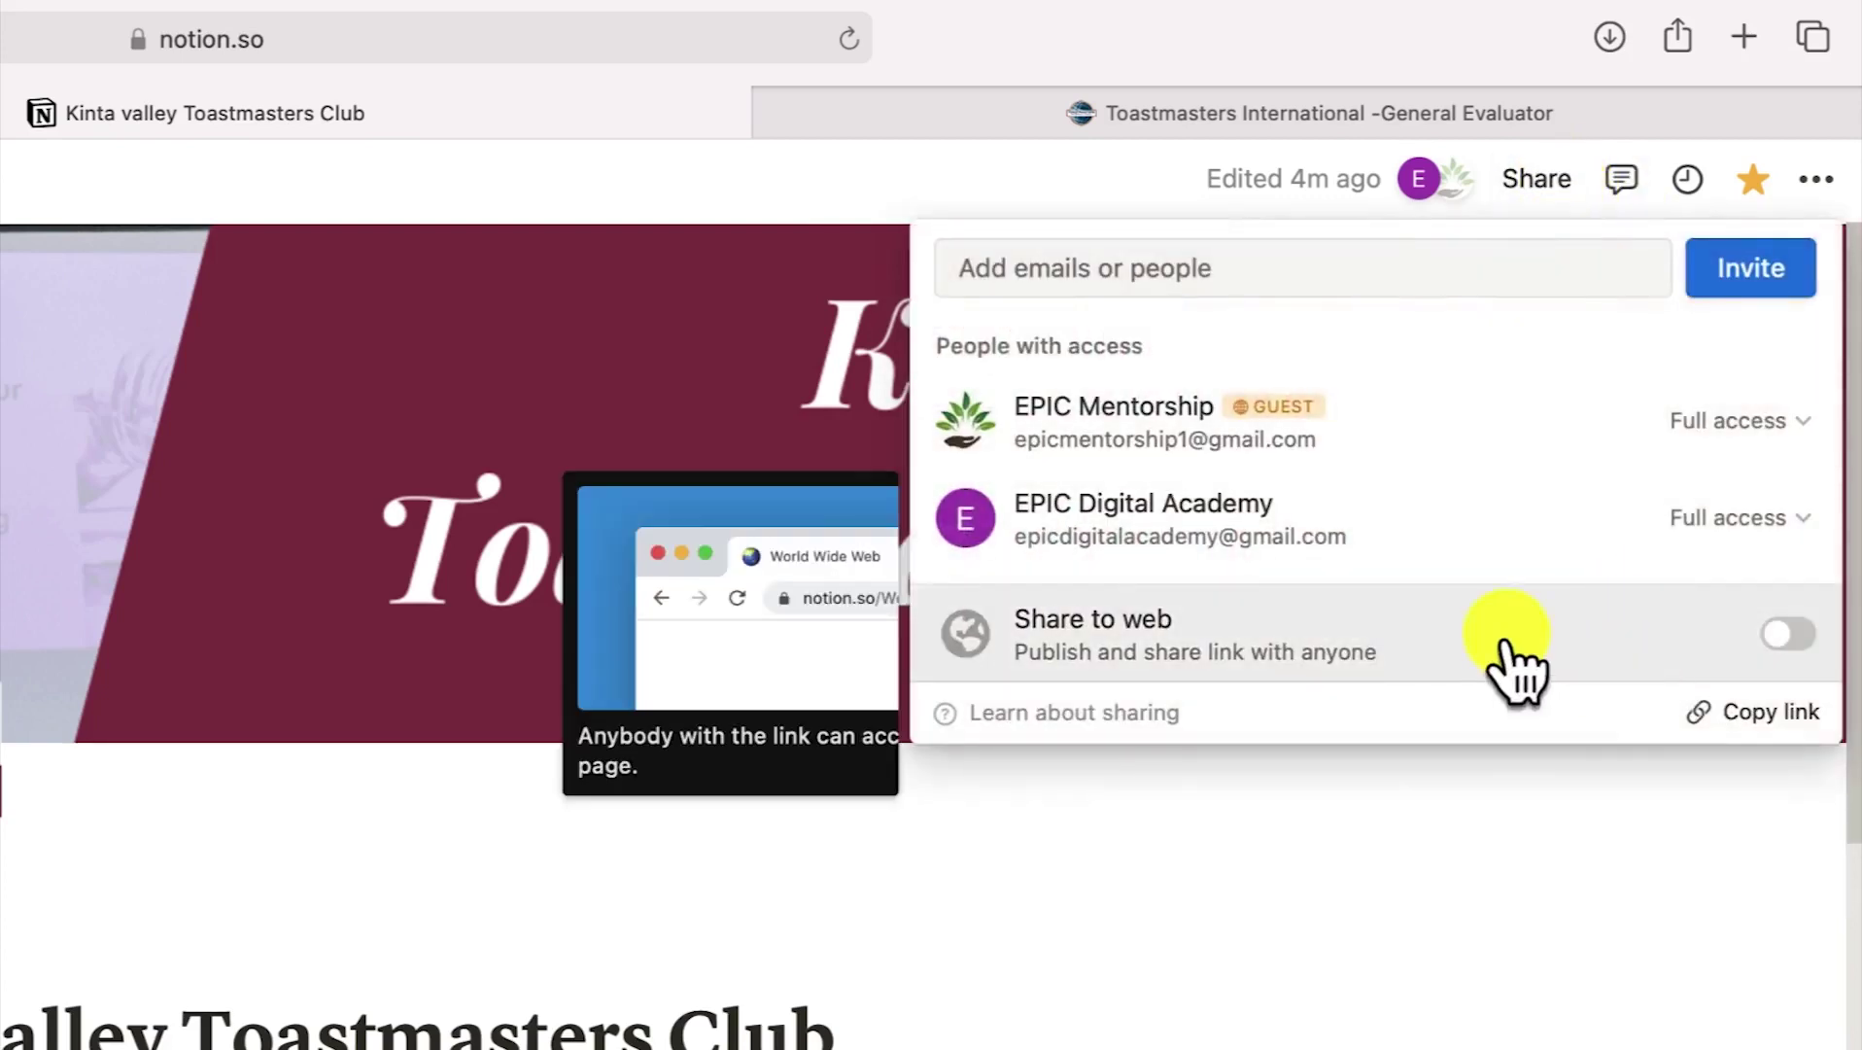
click(1787, 637)
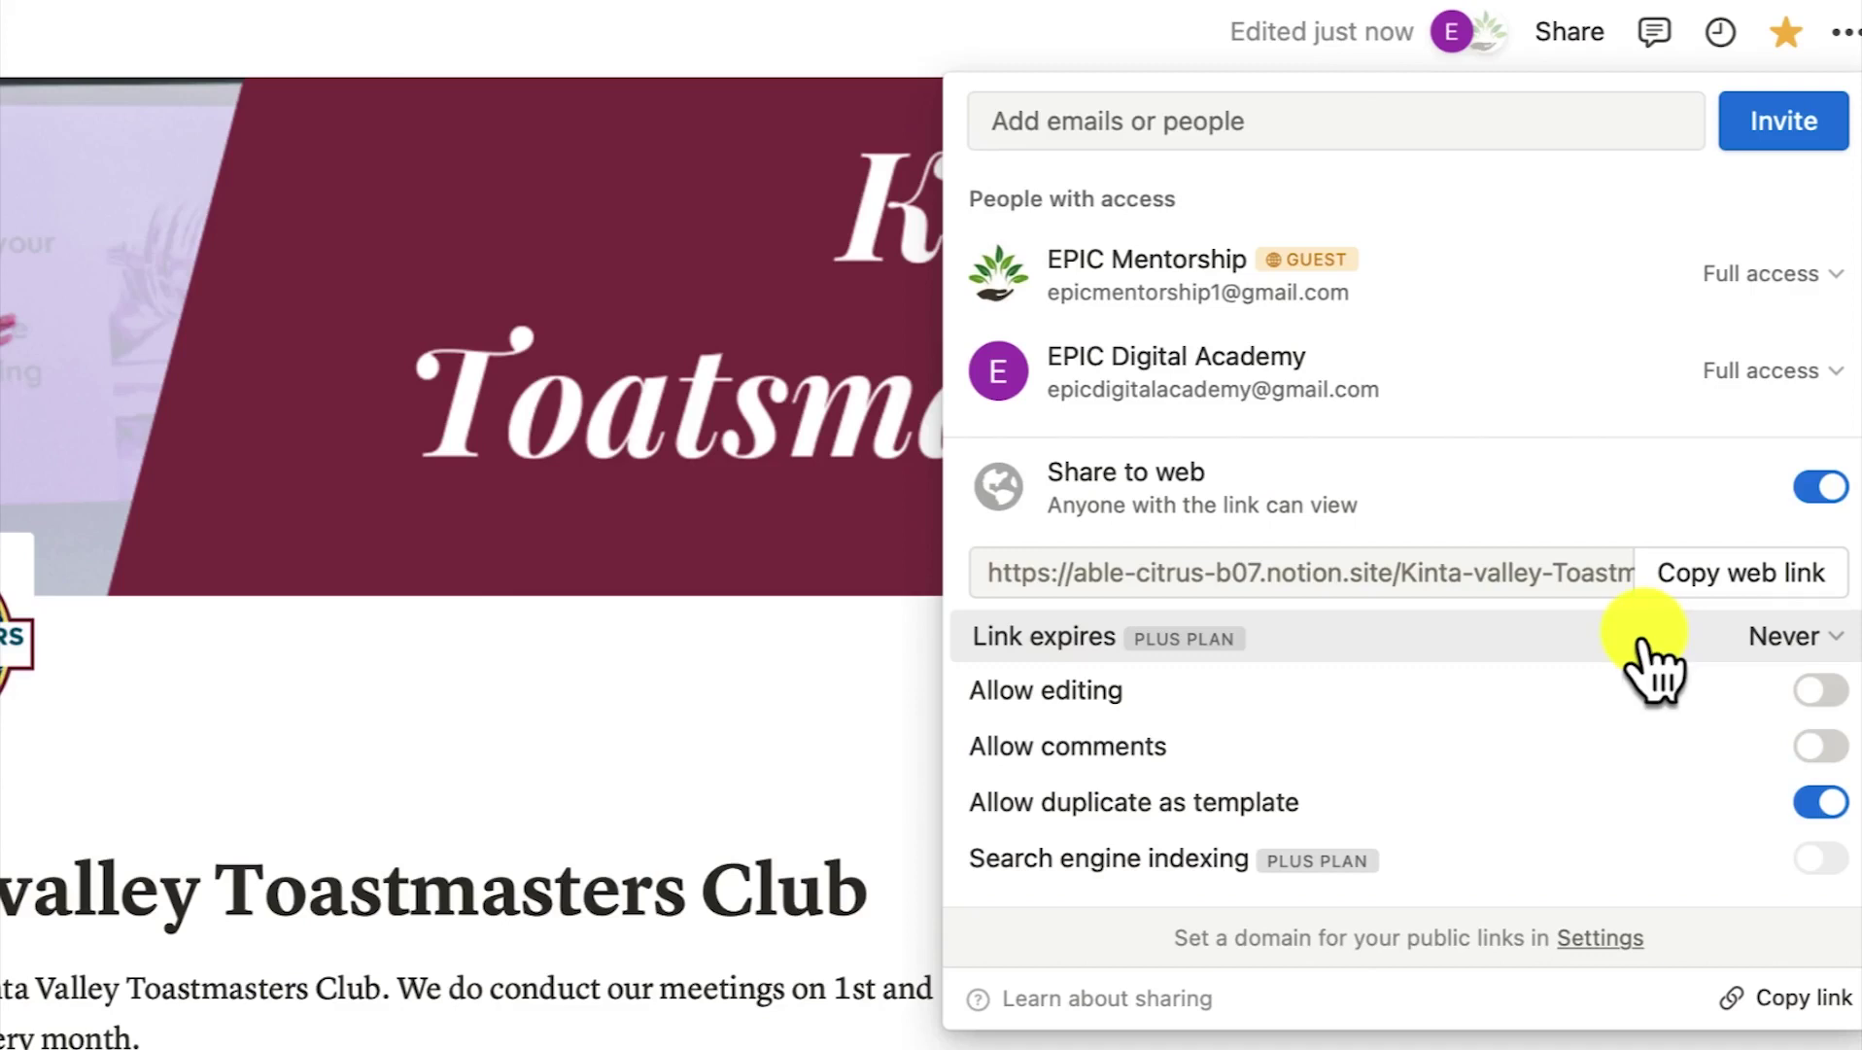
key(Escape)
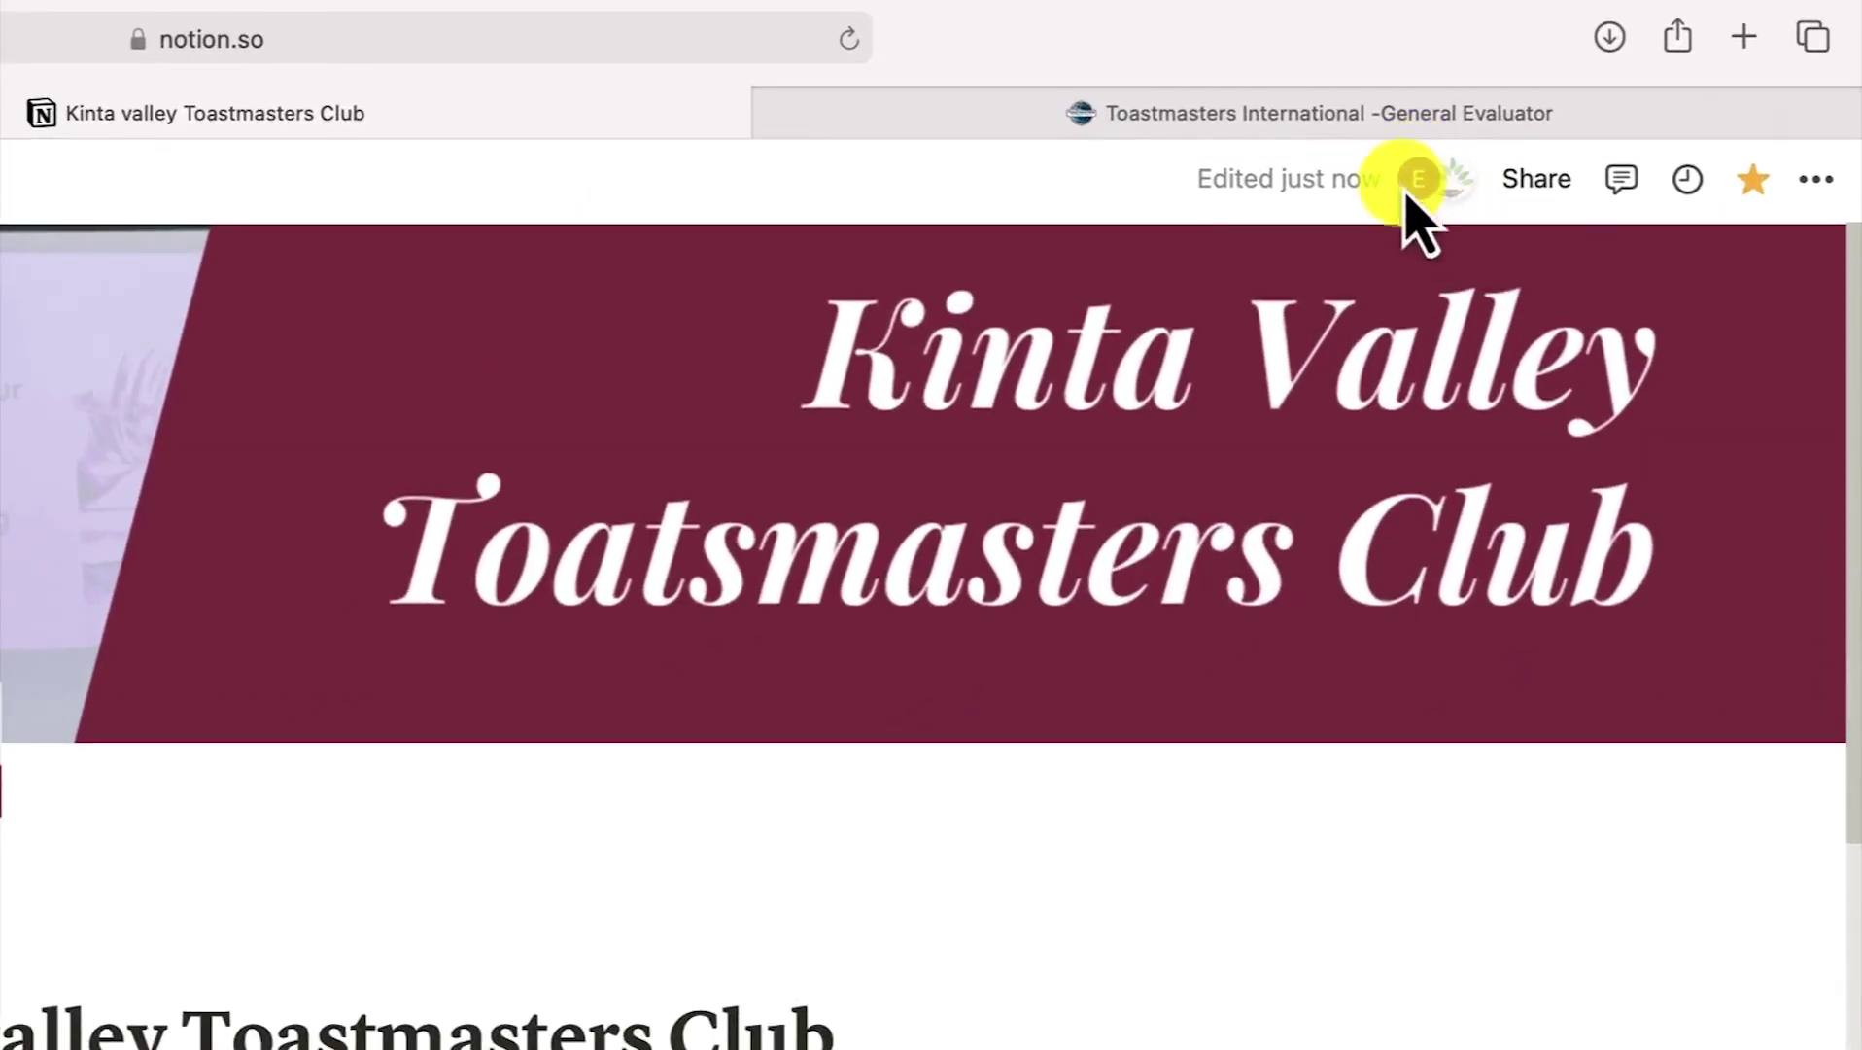
As the guest, open Updates and mark the page invitation notification as read
mouse_move(1458, 189)
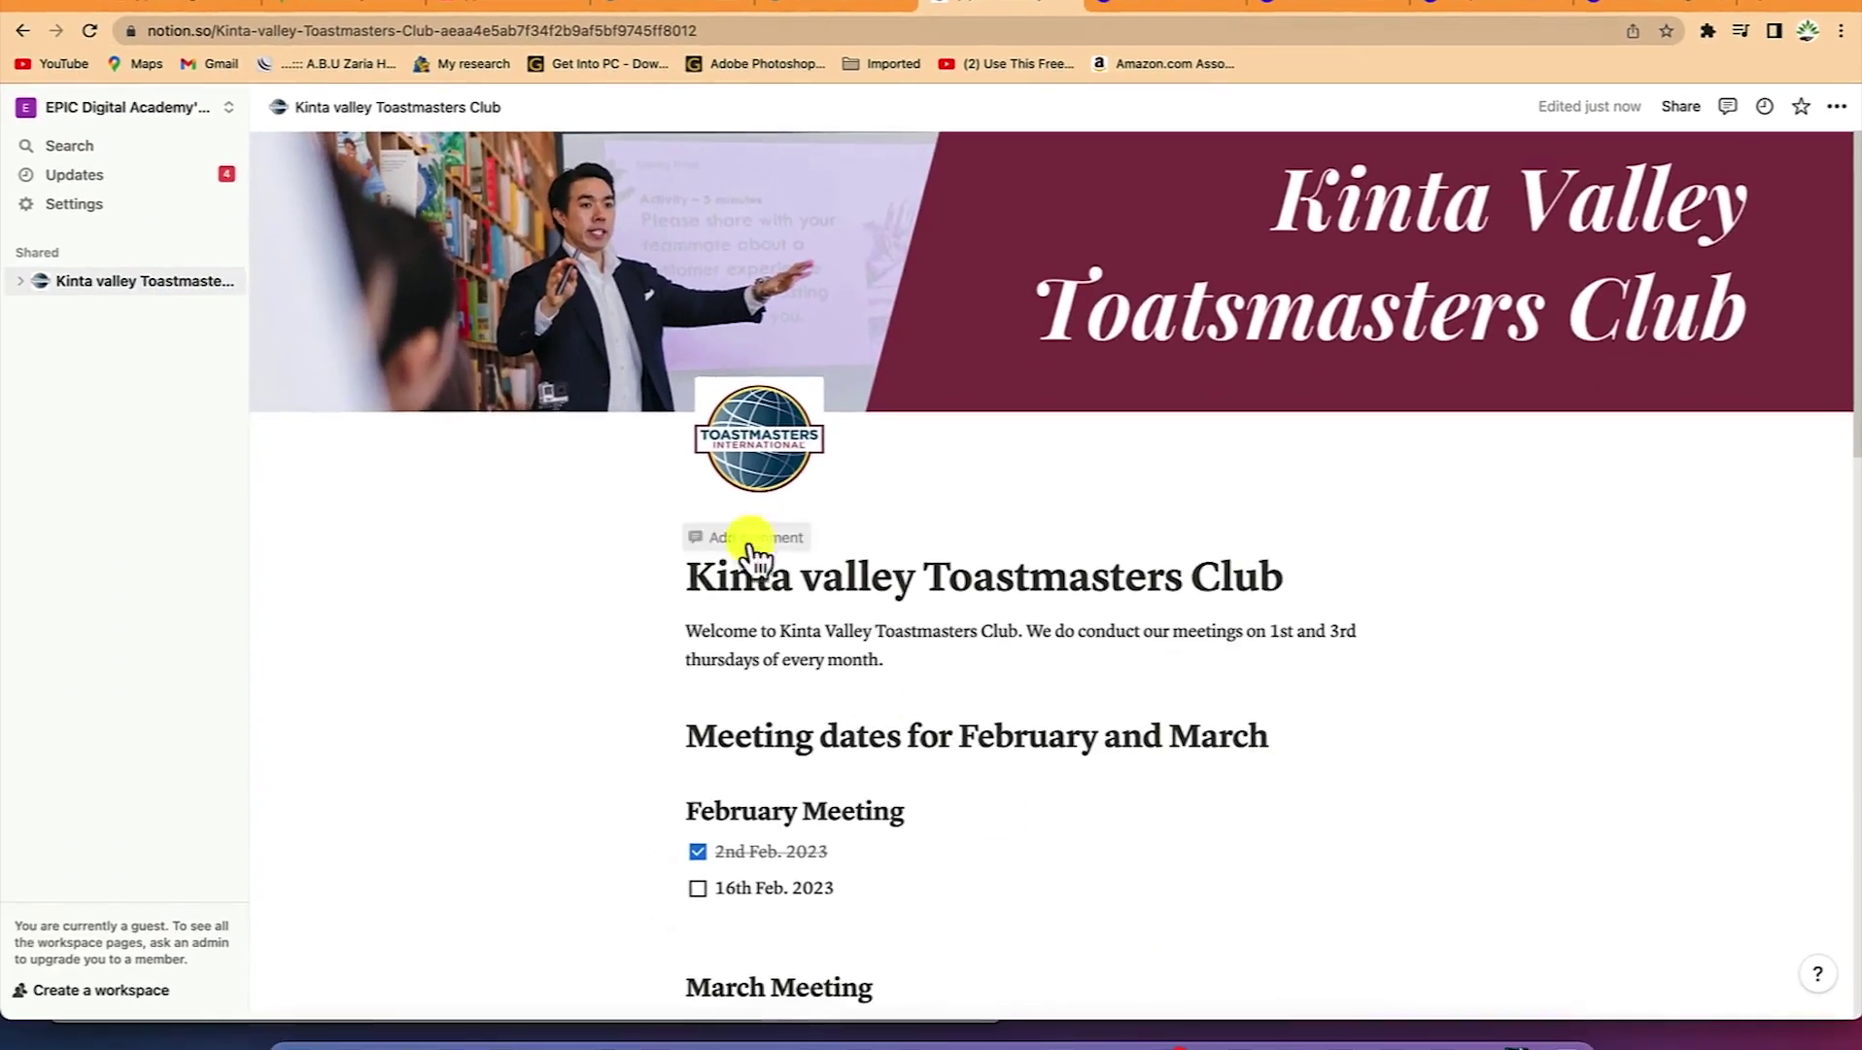
click(74, 174)
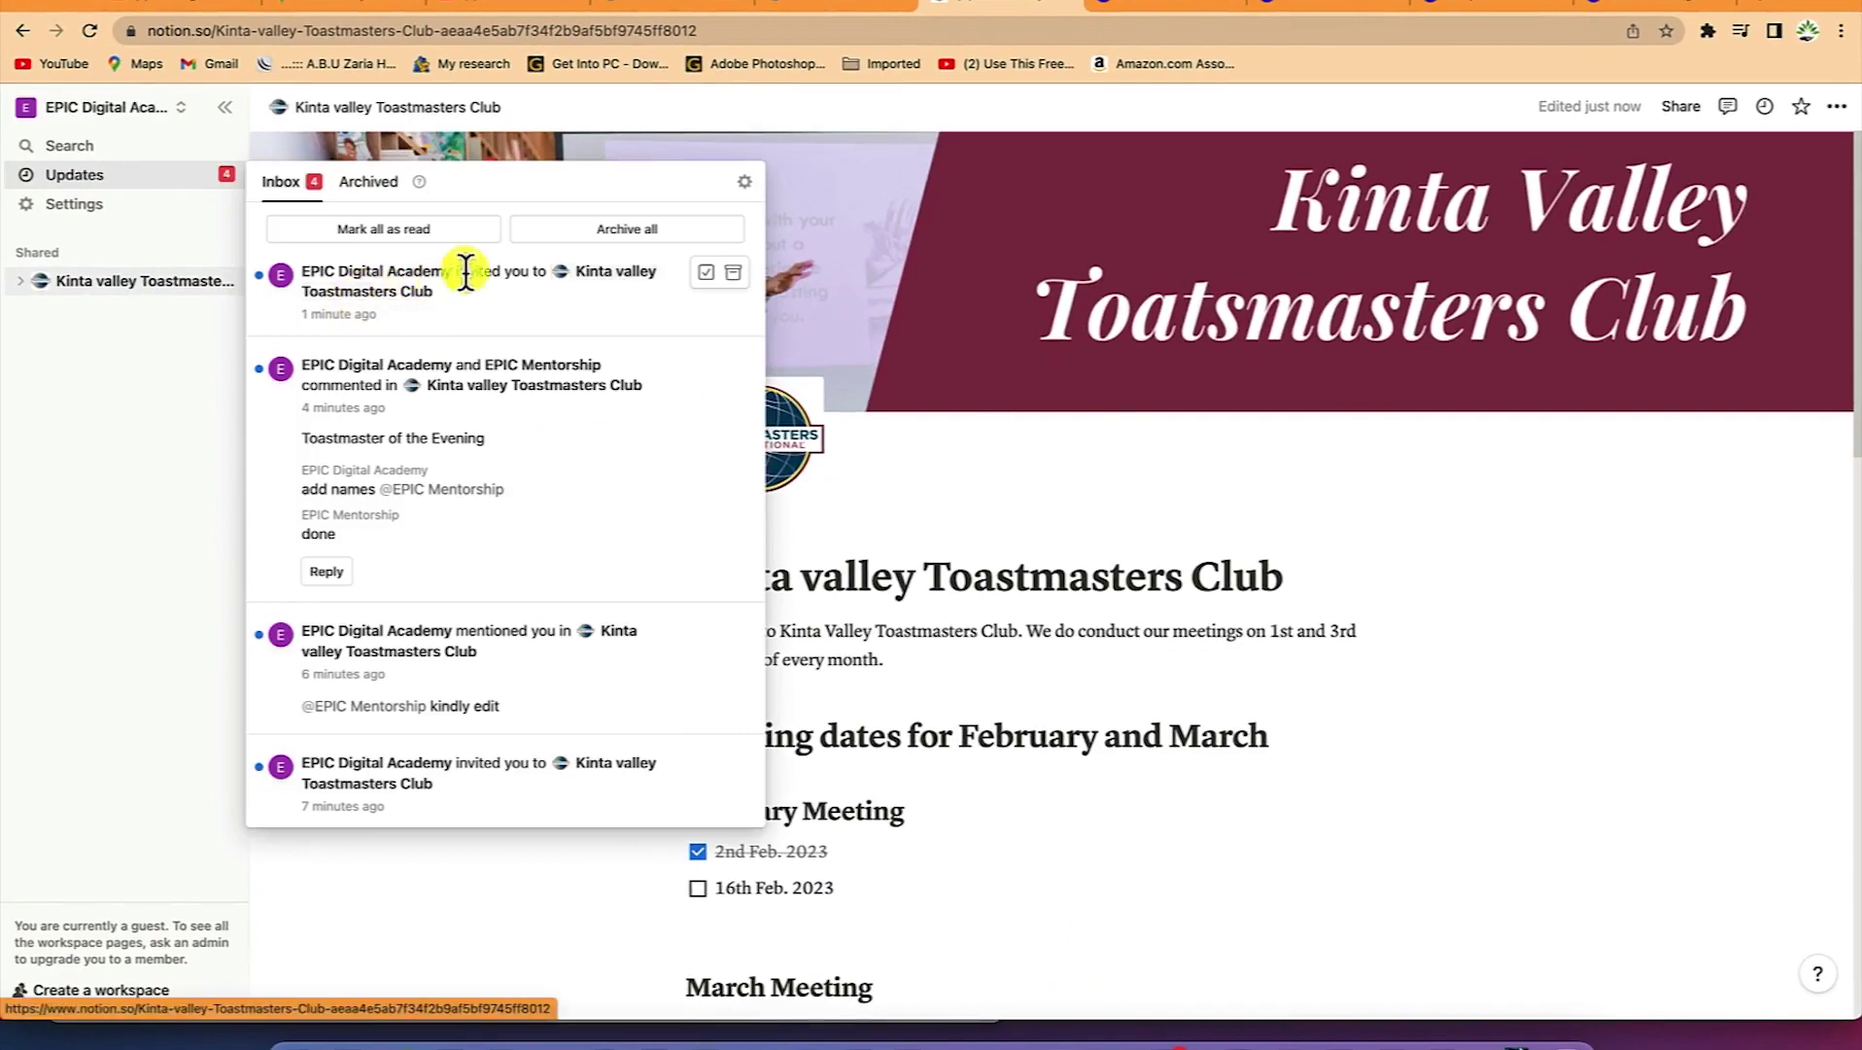
click(528, 296)
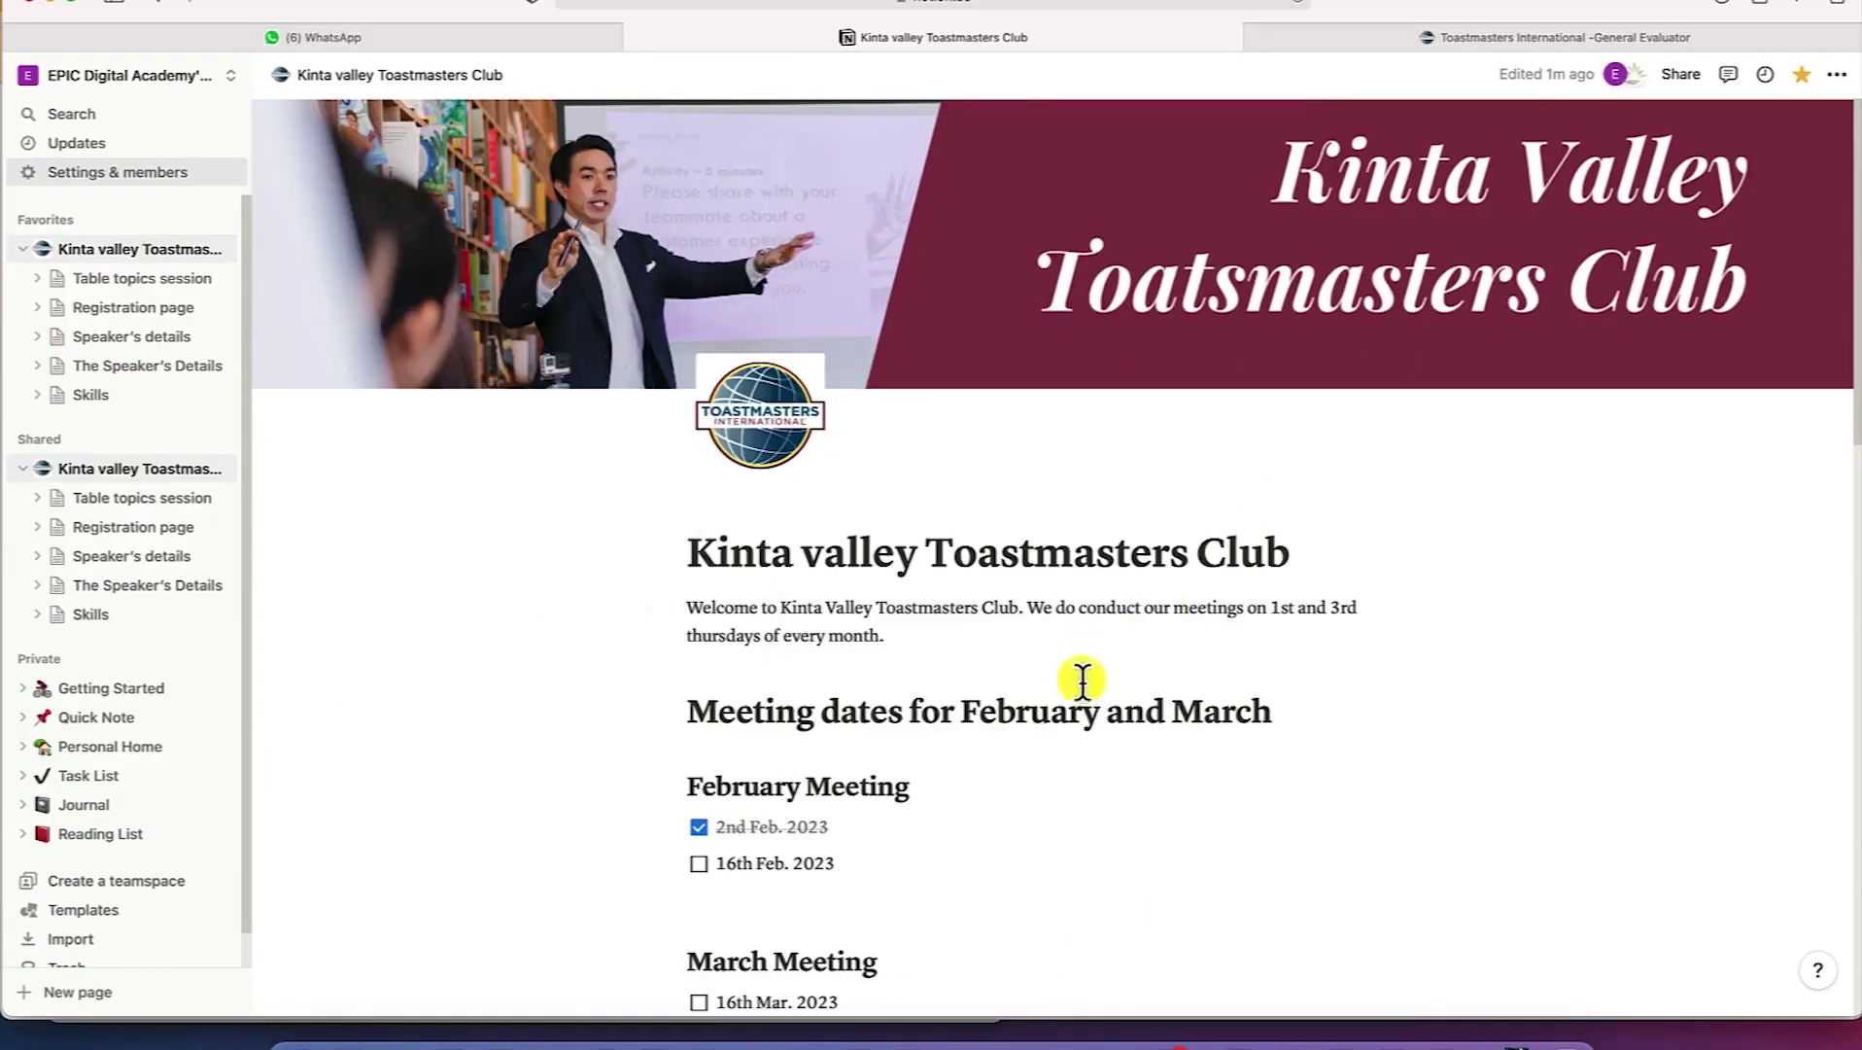
scroll(1069, 690, down, 4)
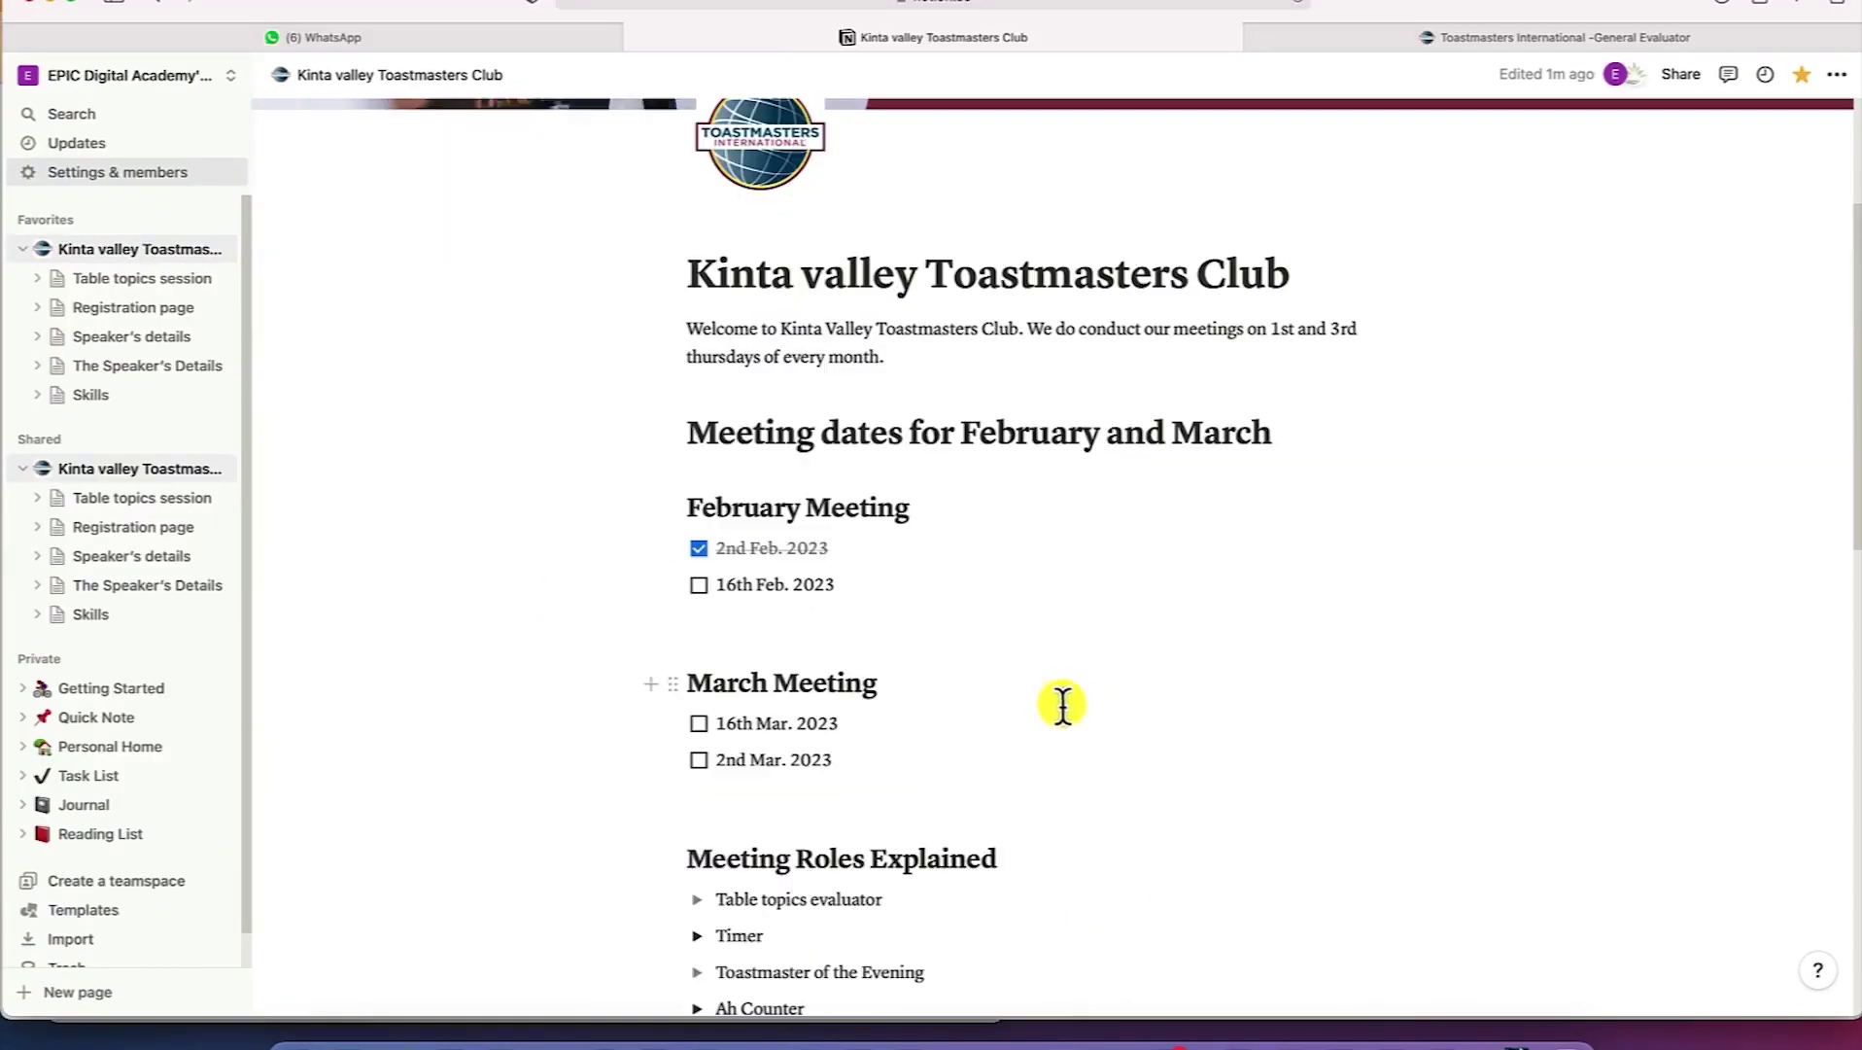
scroll(1234, 569, down, 3)
scroll(1140, 614, down, 3)
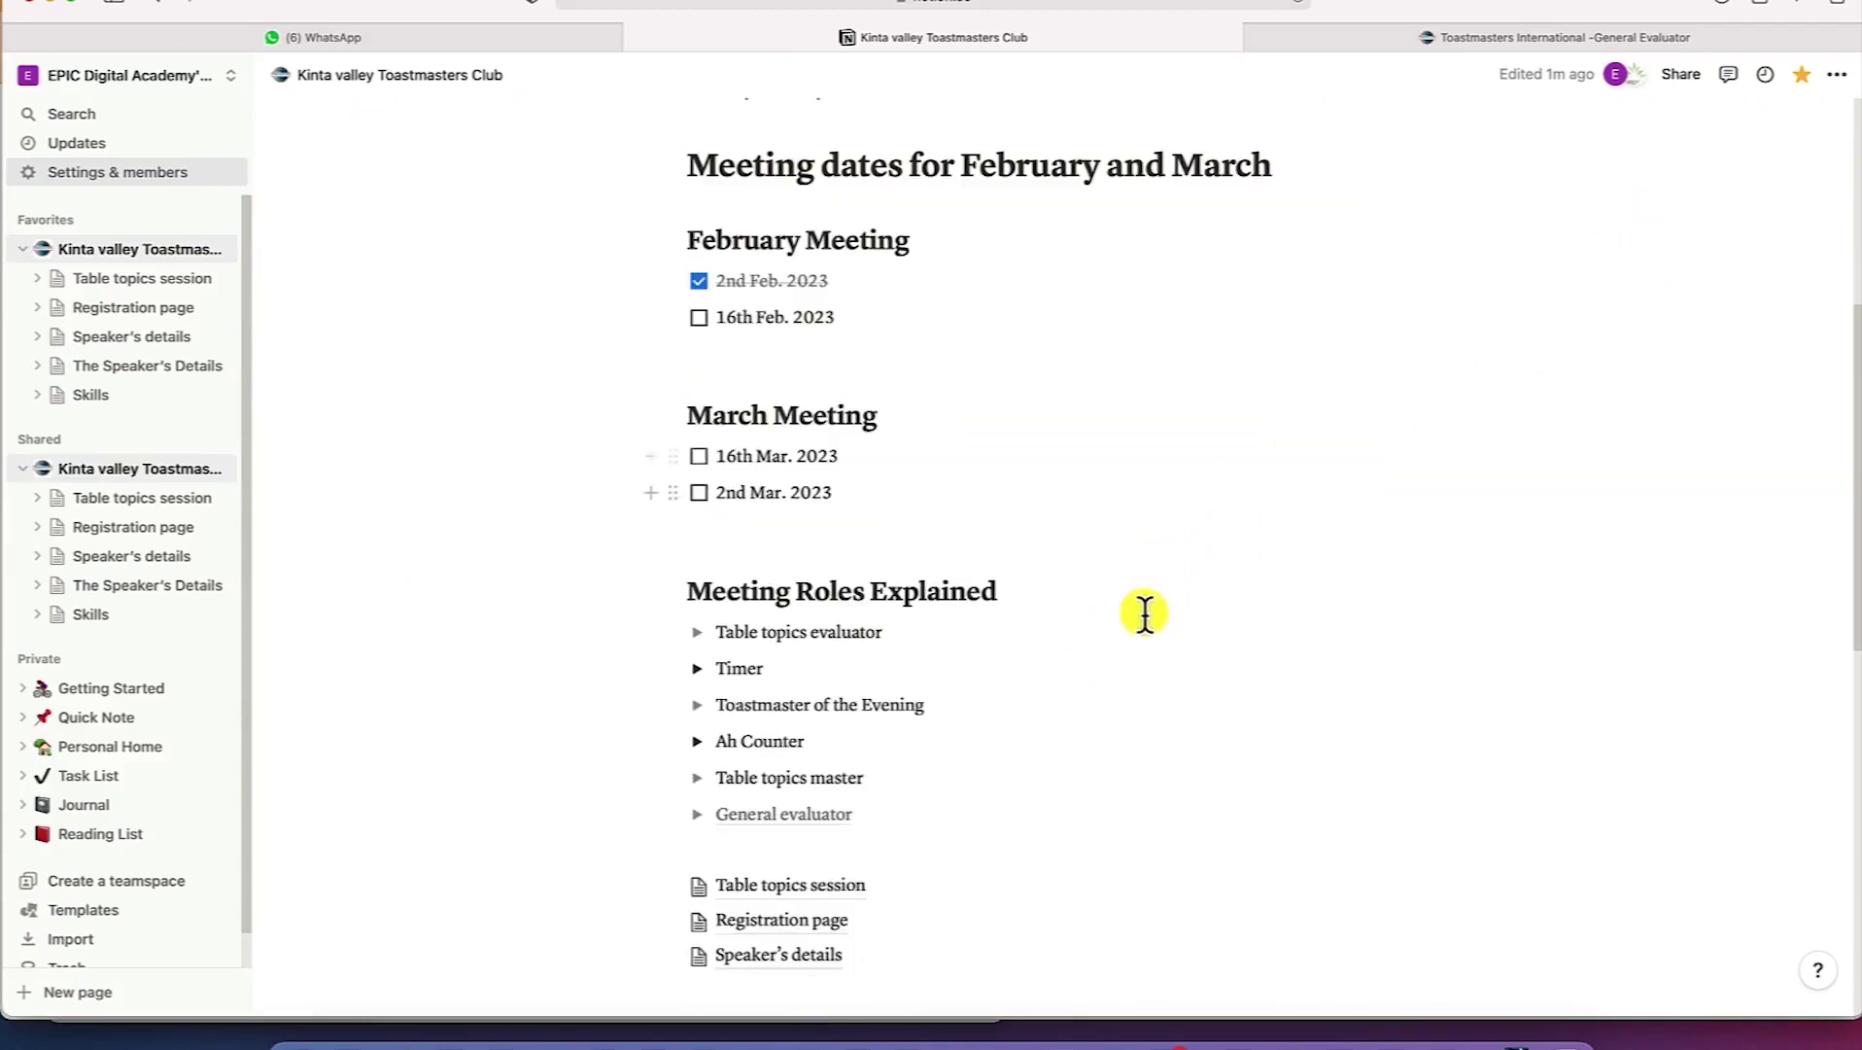
triple_click(899, 707)
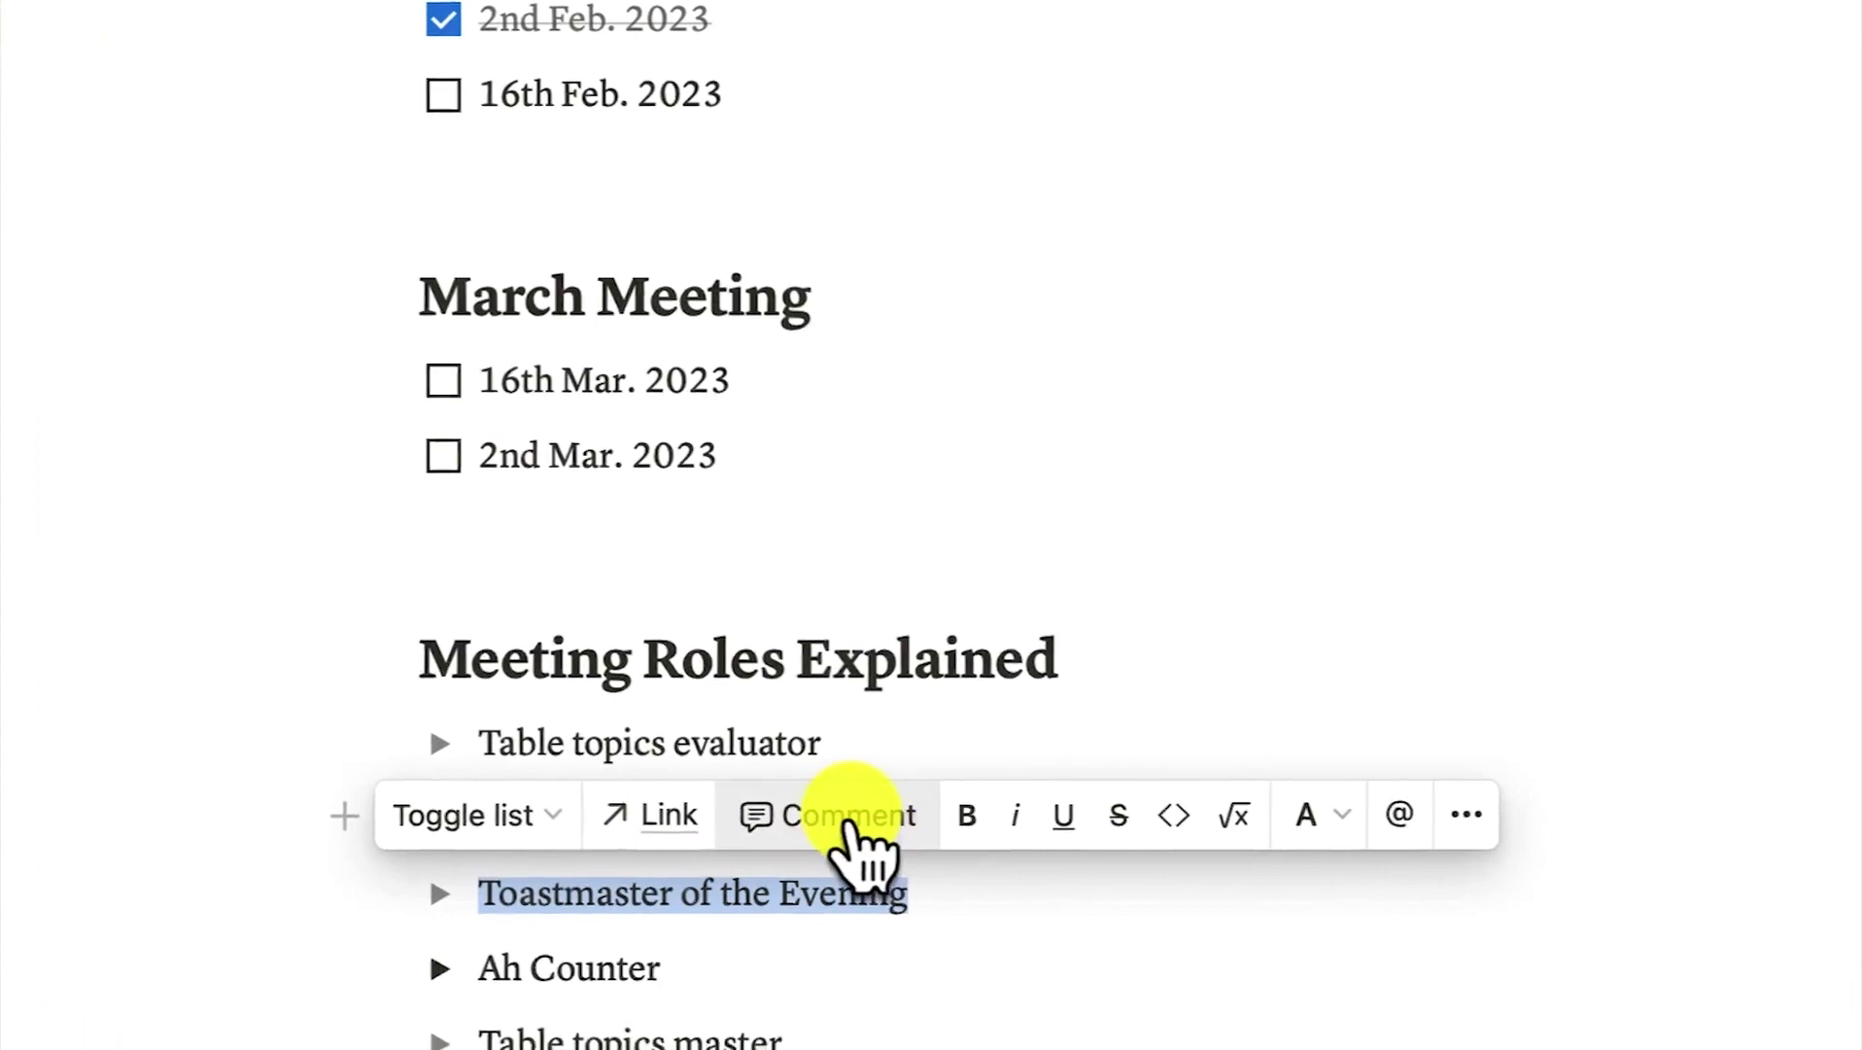
click(851, 824)
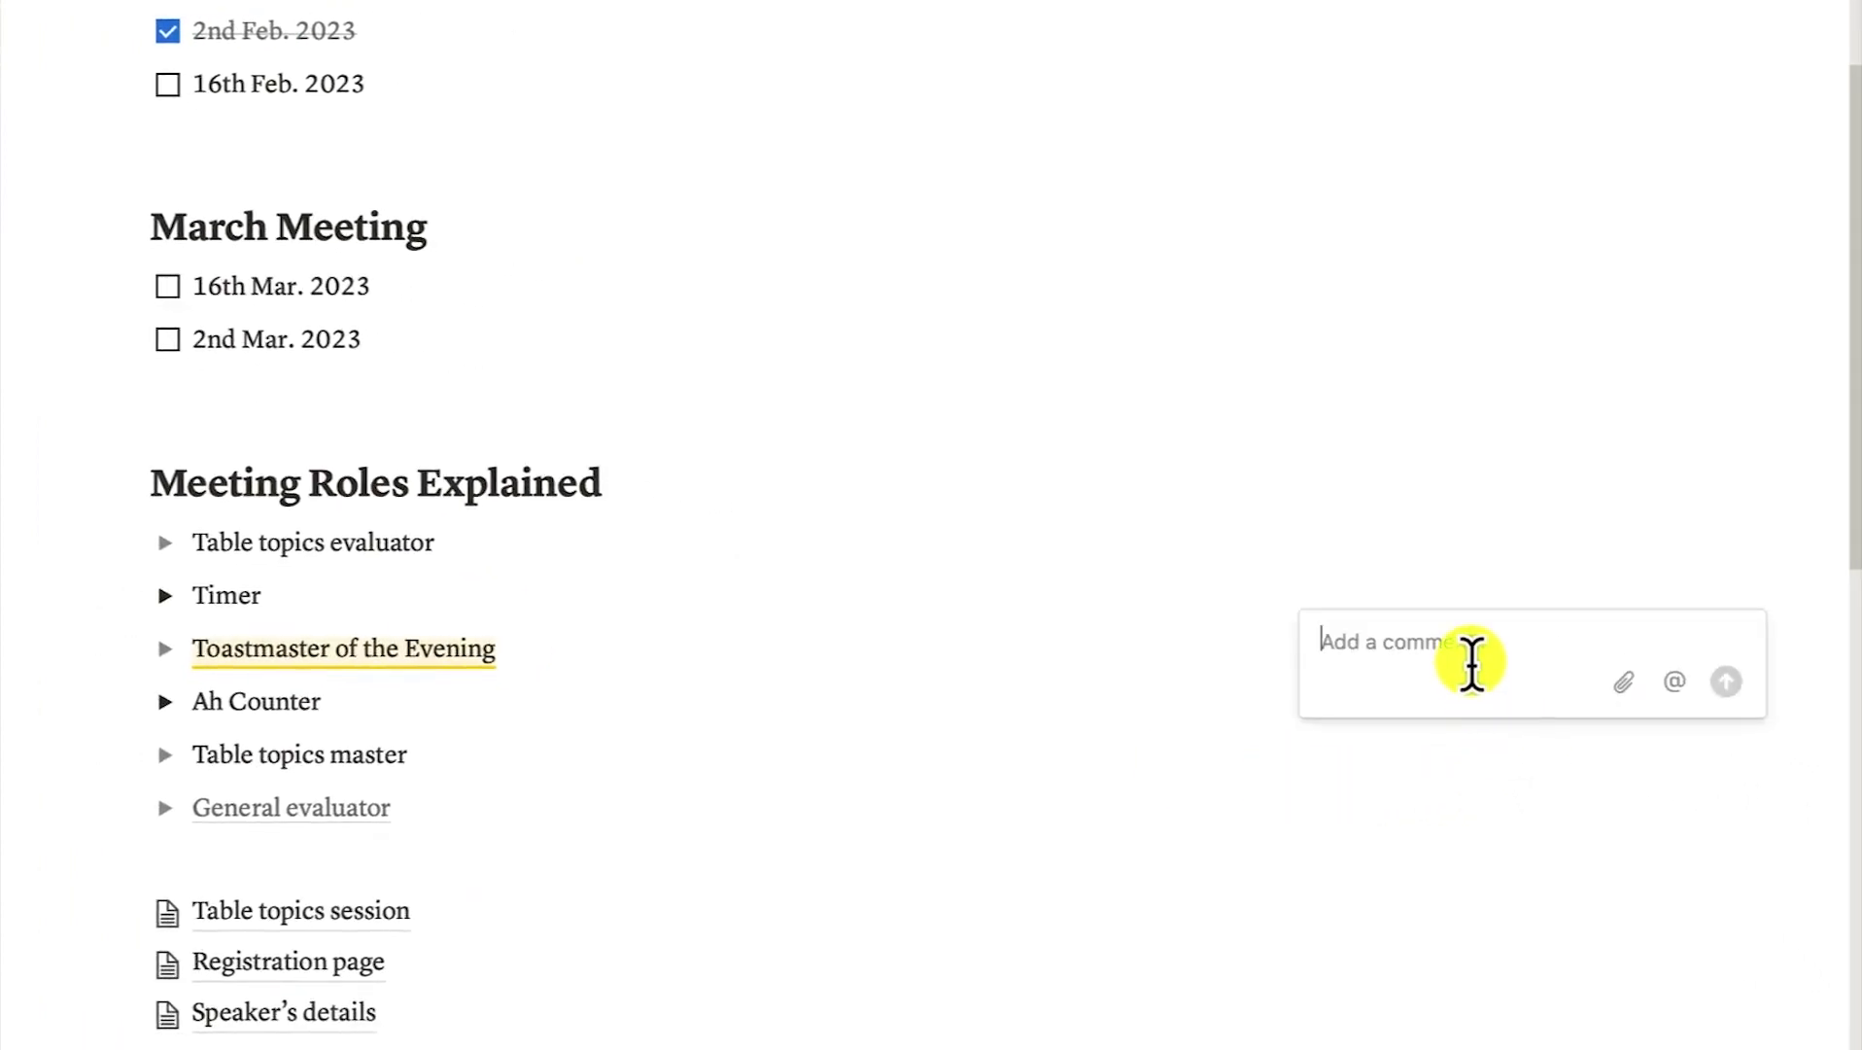
click(1673, 682)
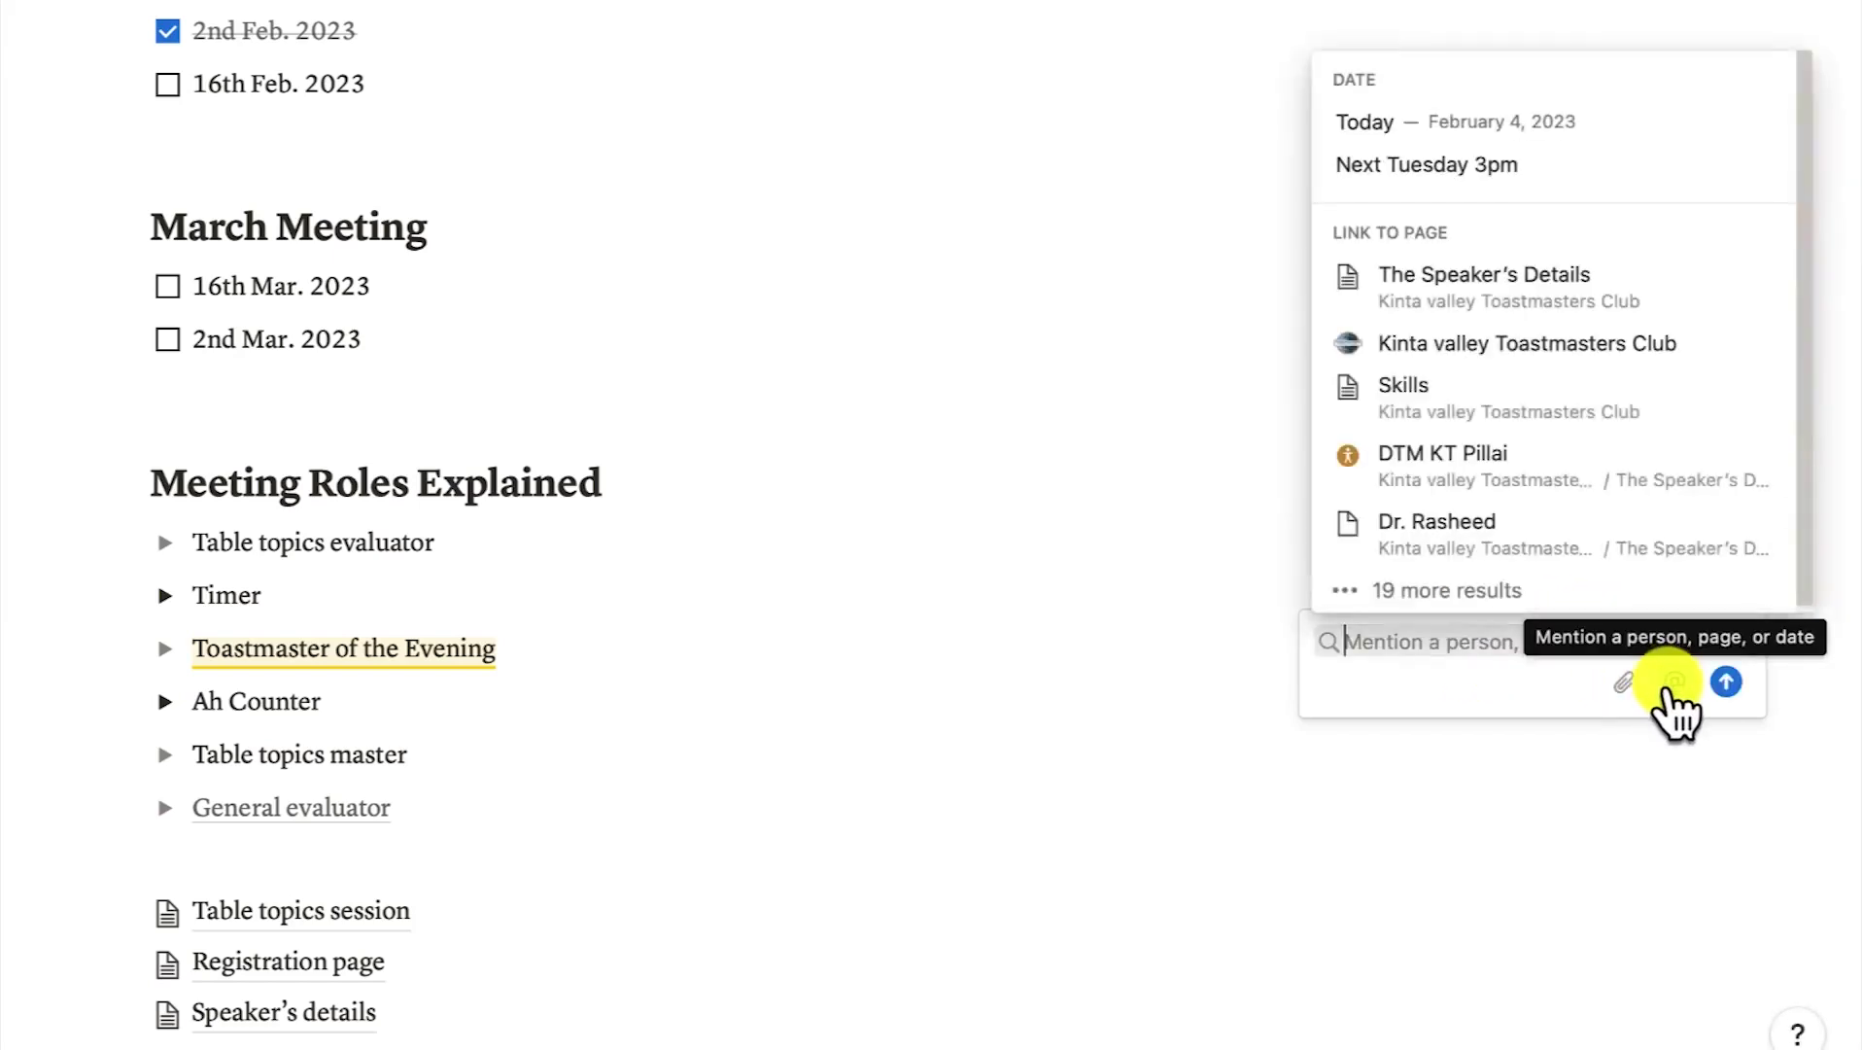
click(1425, 317)
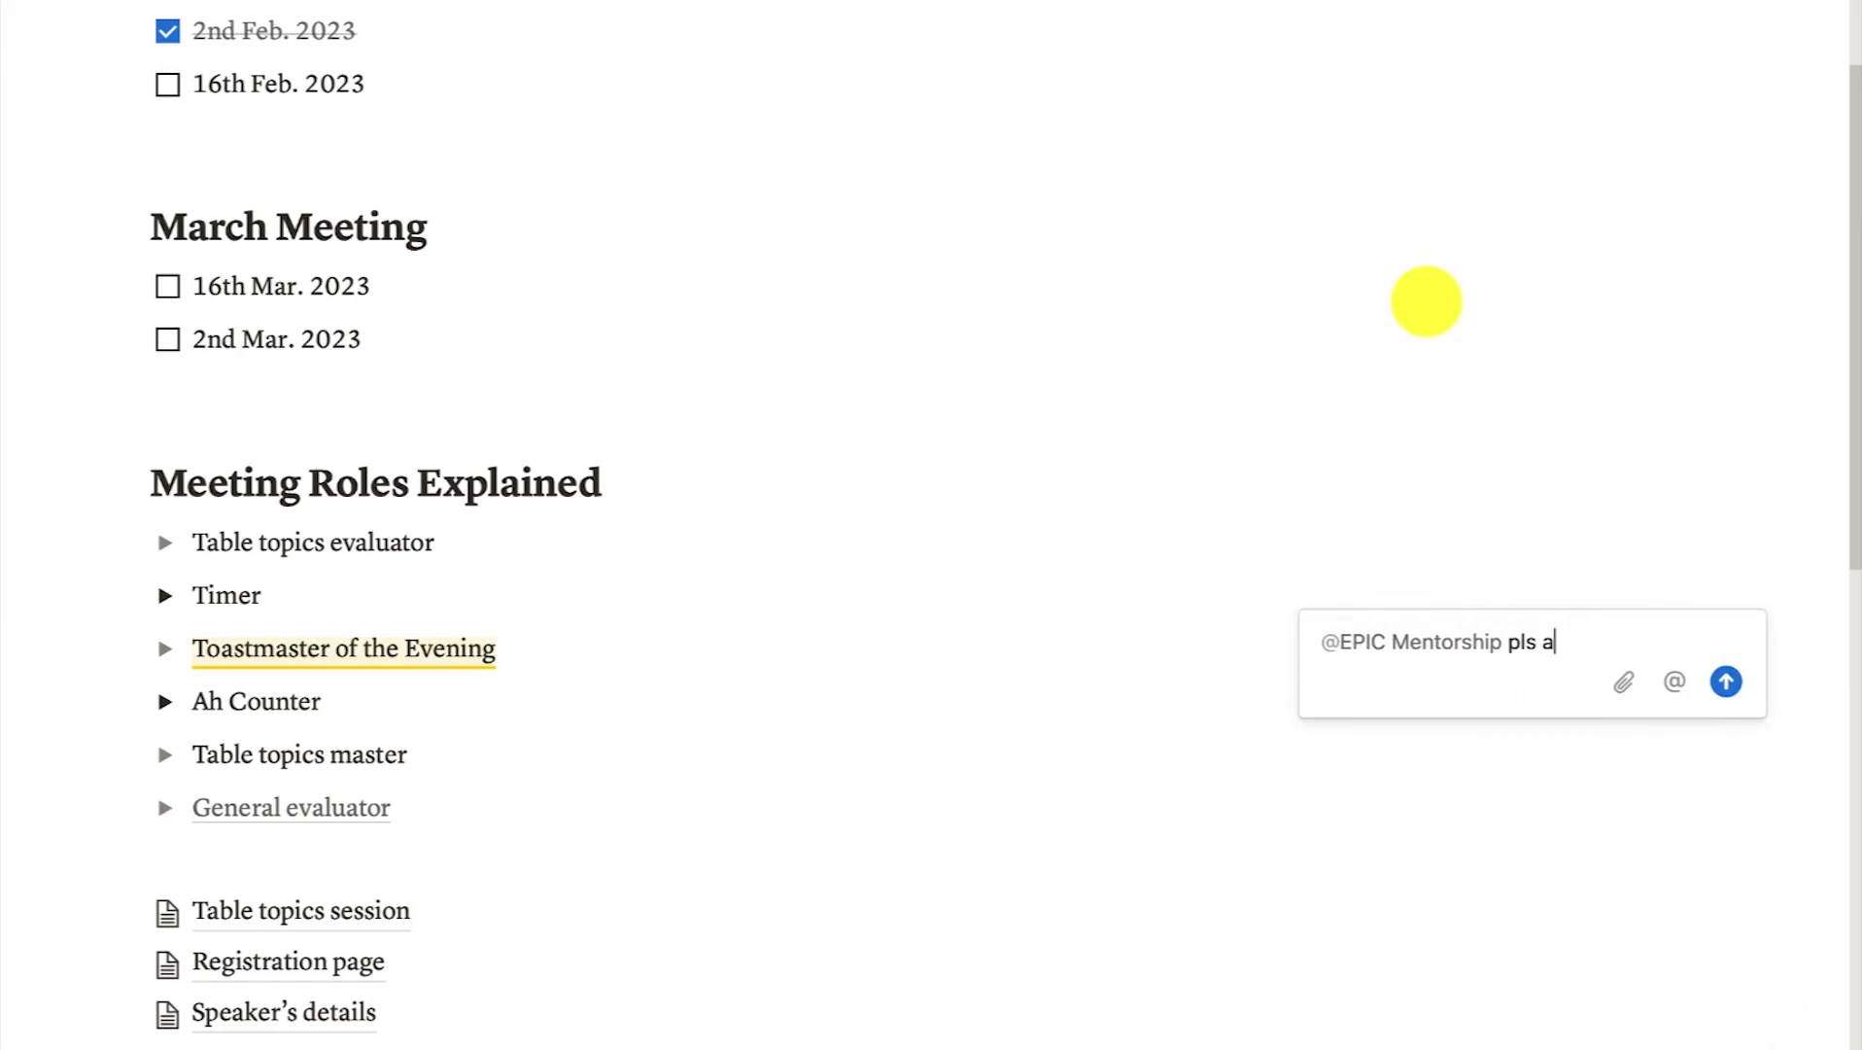
text(pls add the details pof t)
key(BackSpace)
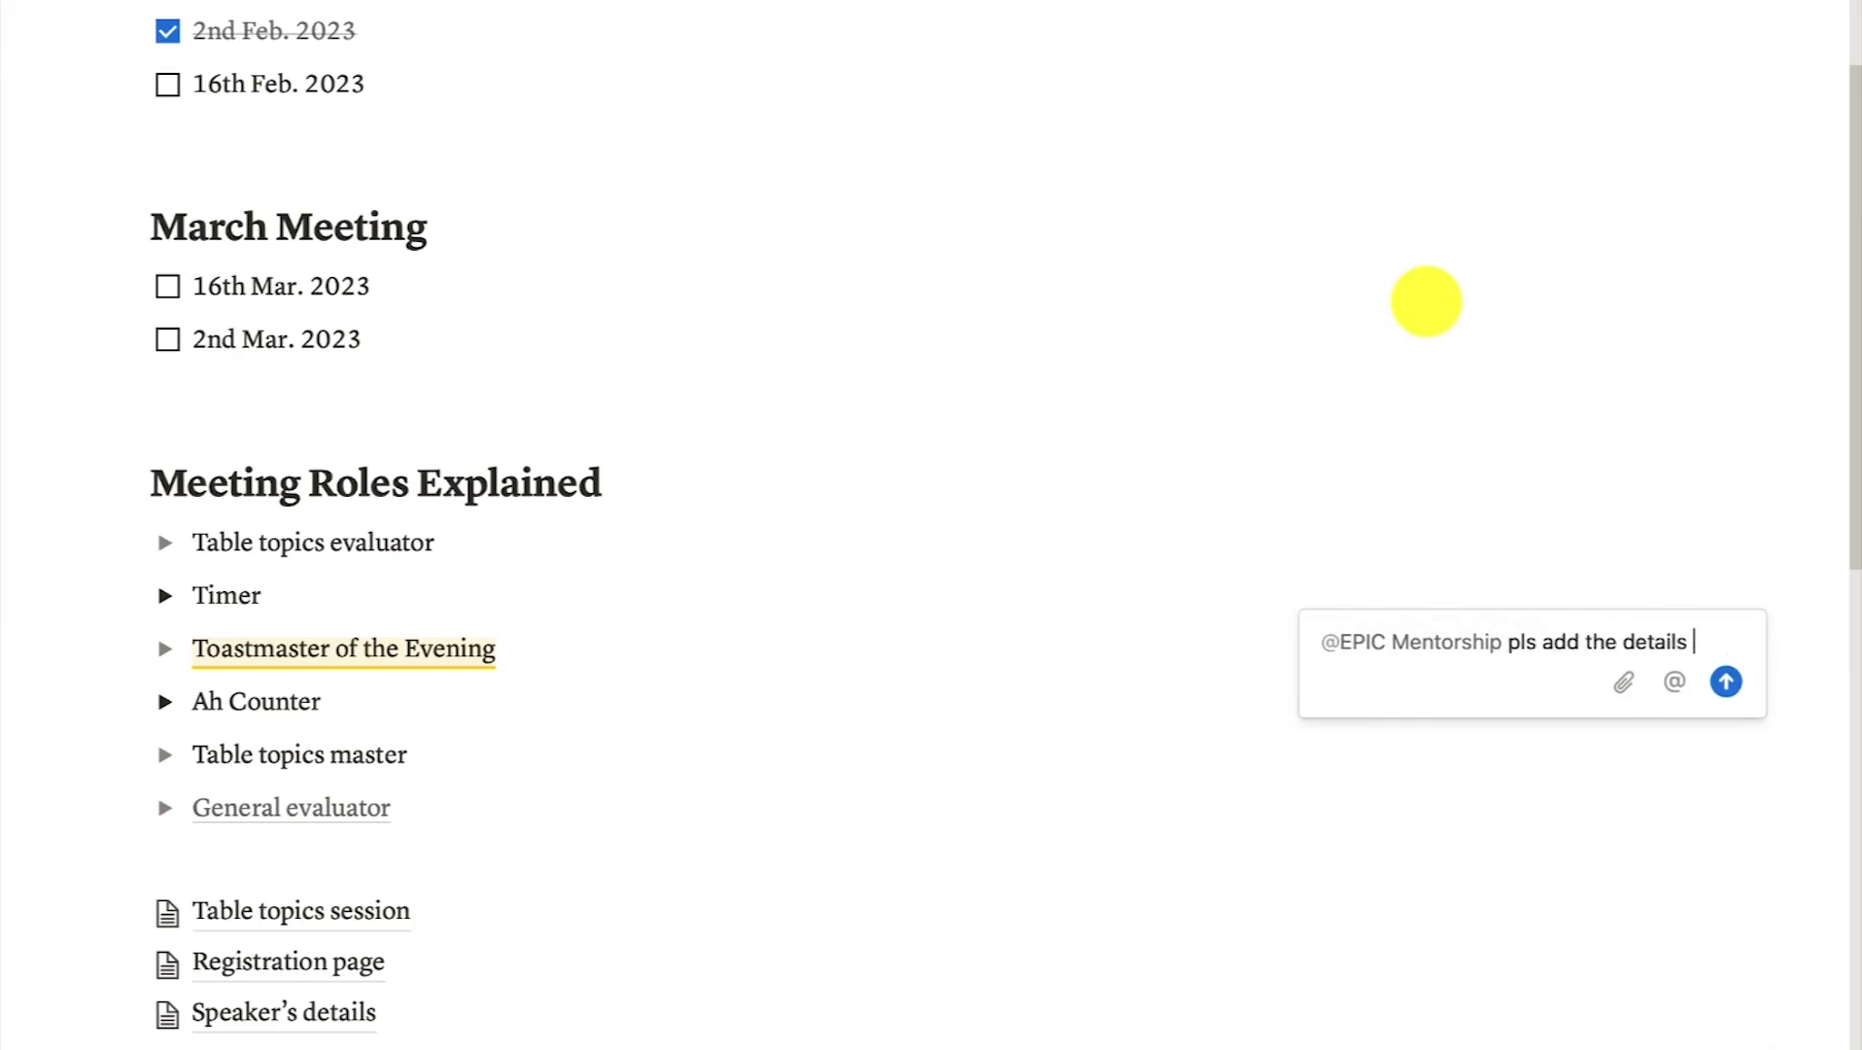
text(of the general evaluator for)
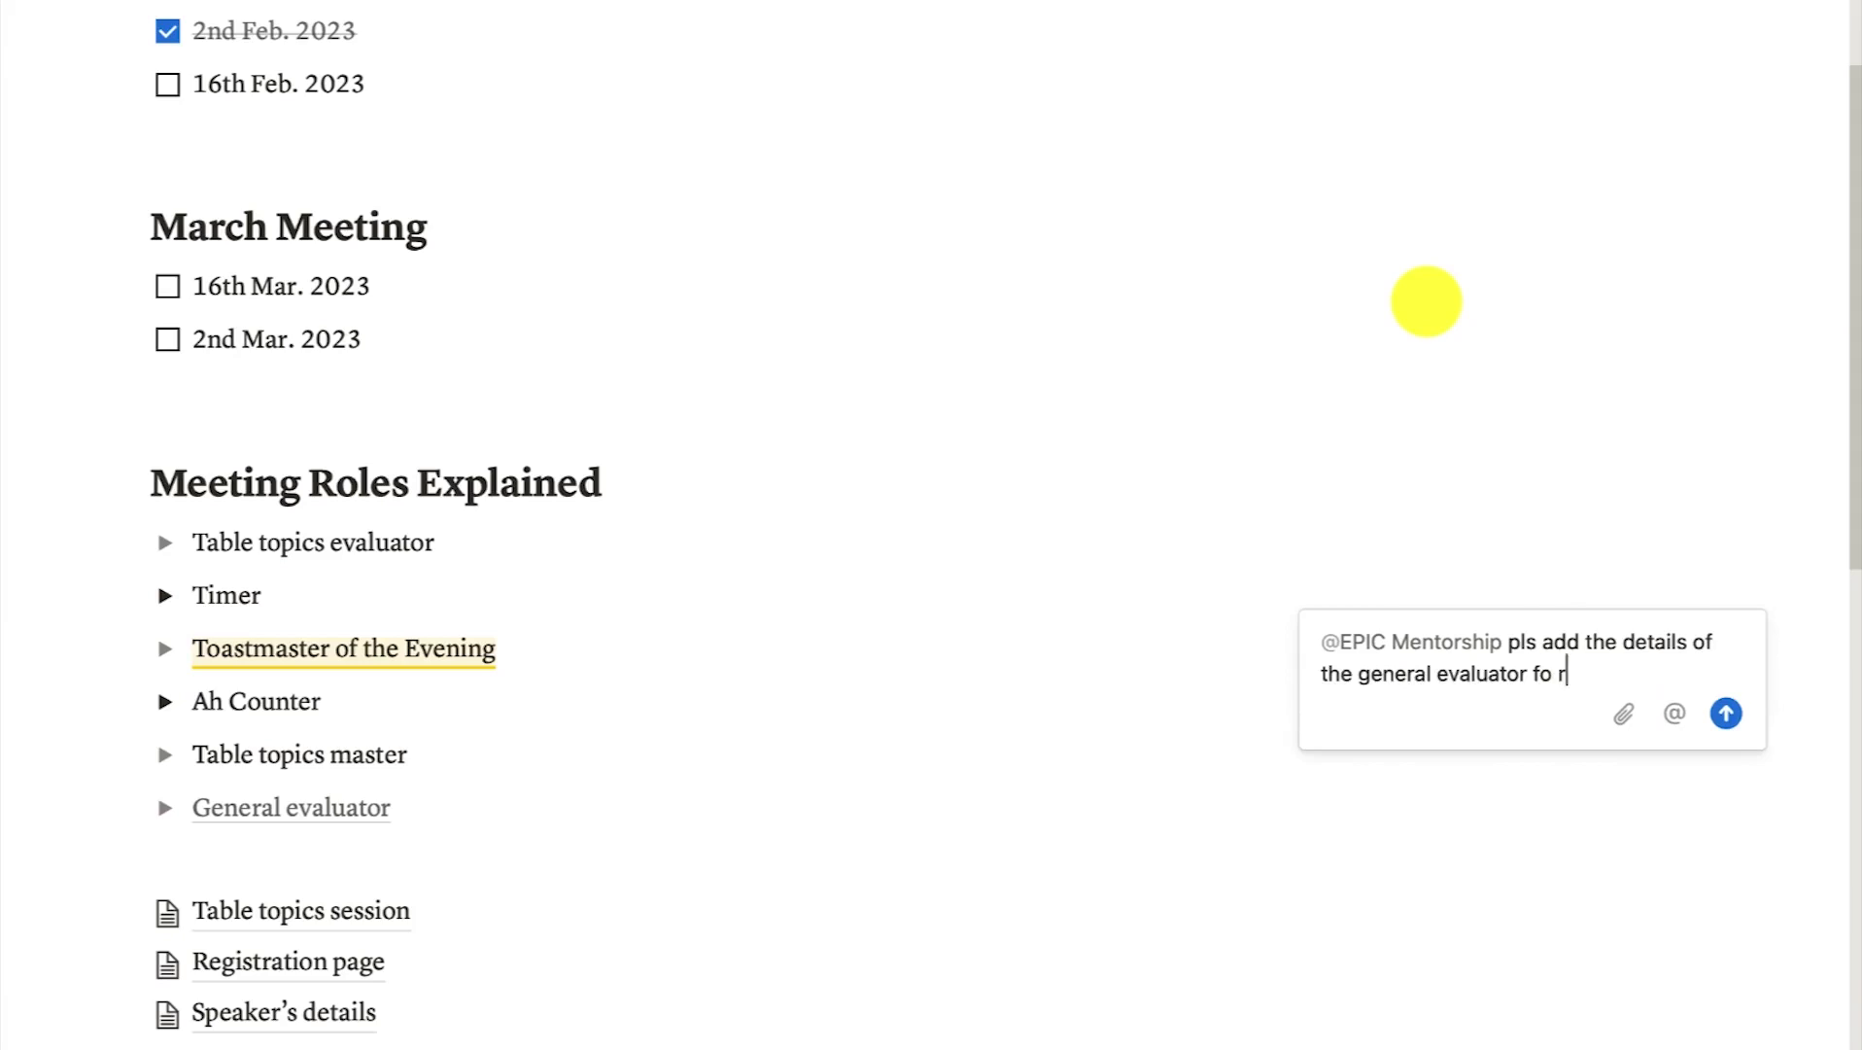
text( the meeting)
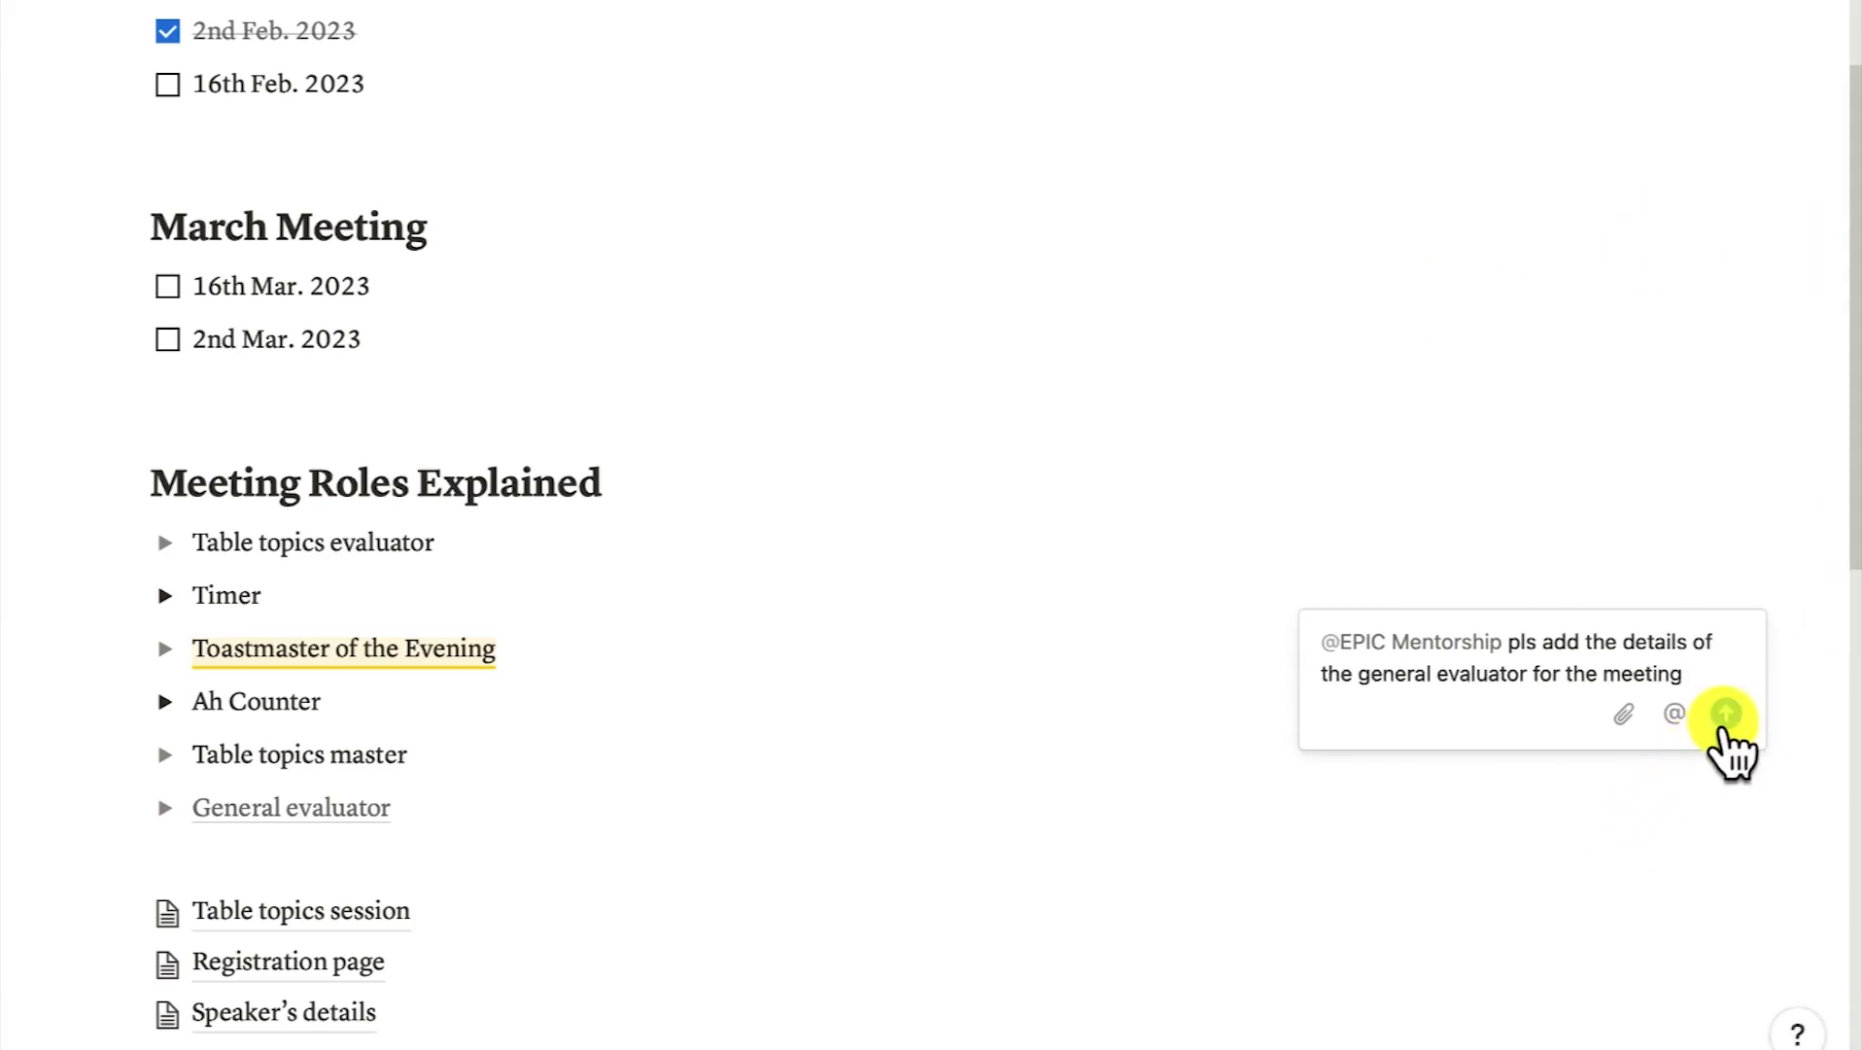
click(1726, 715)
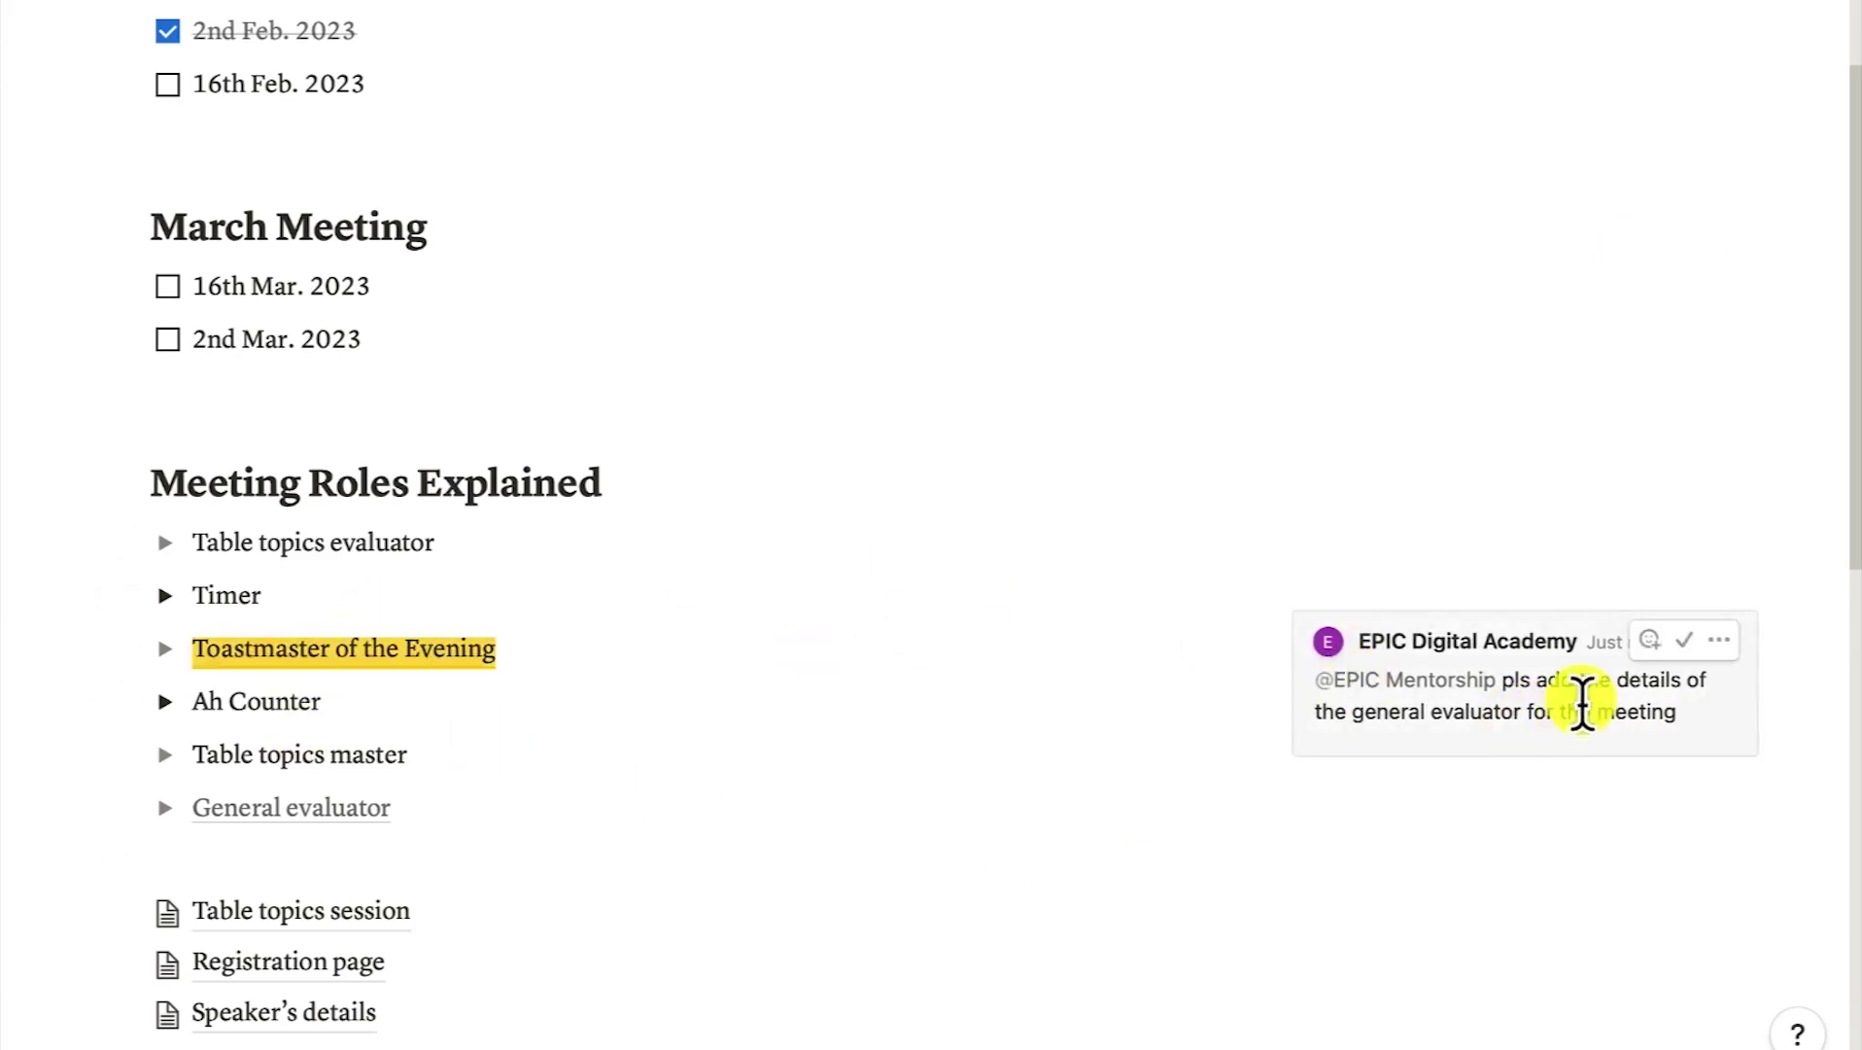
As the guest, reply 'Done adding the name' to the general evaluator comment
click(1239, 1045)
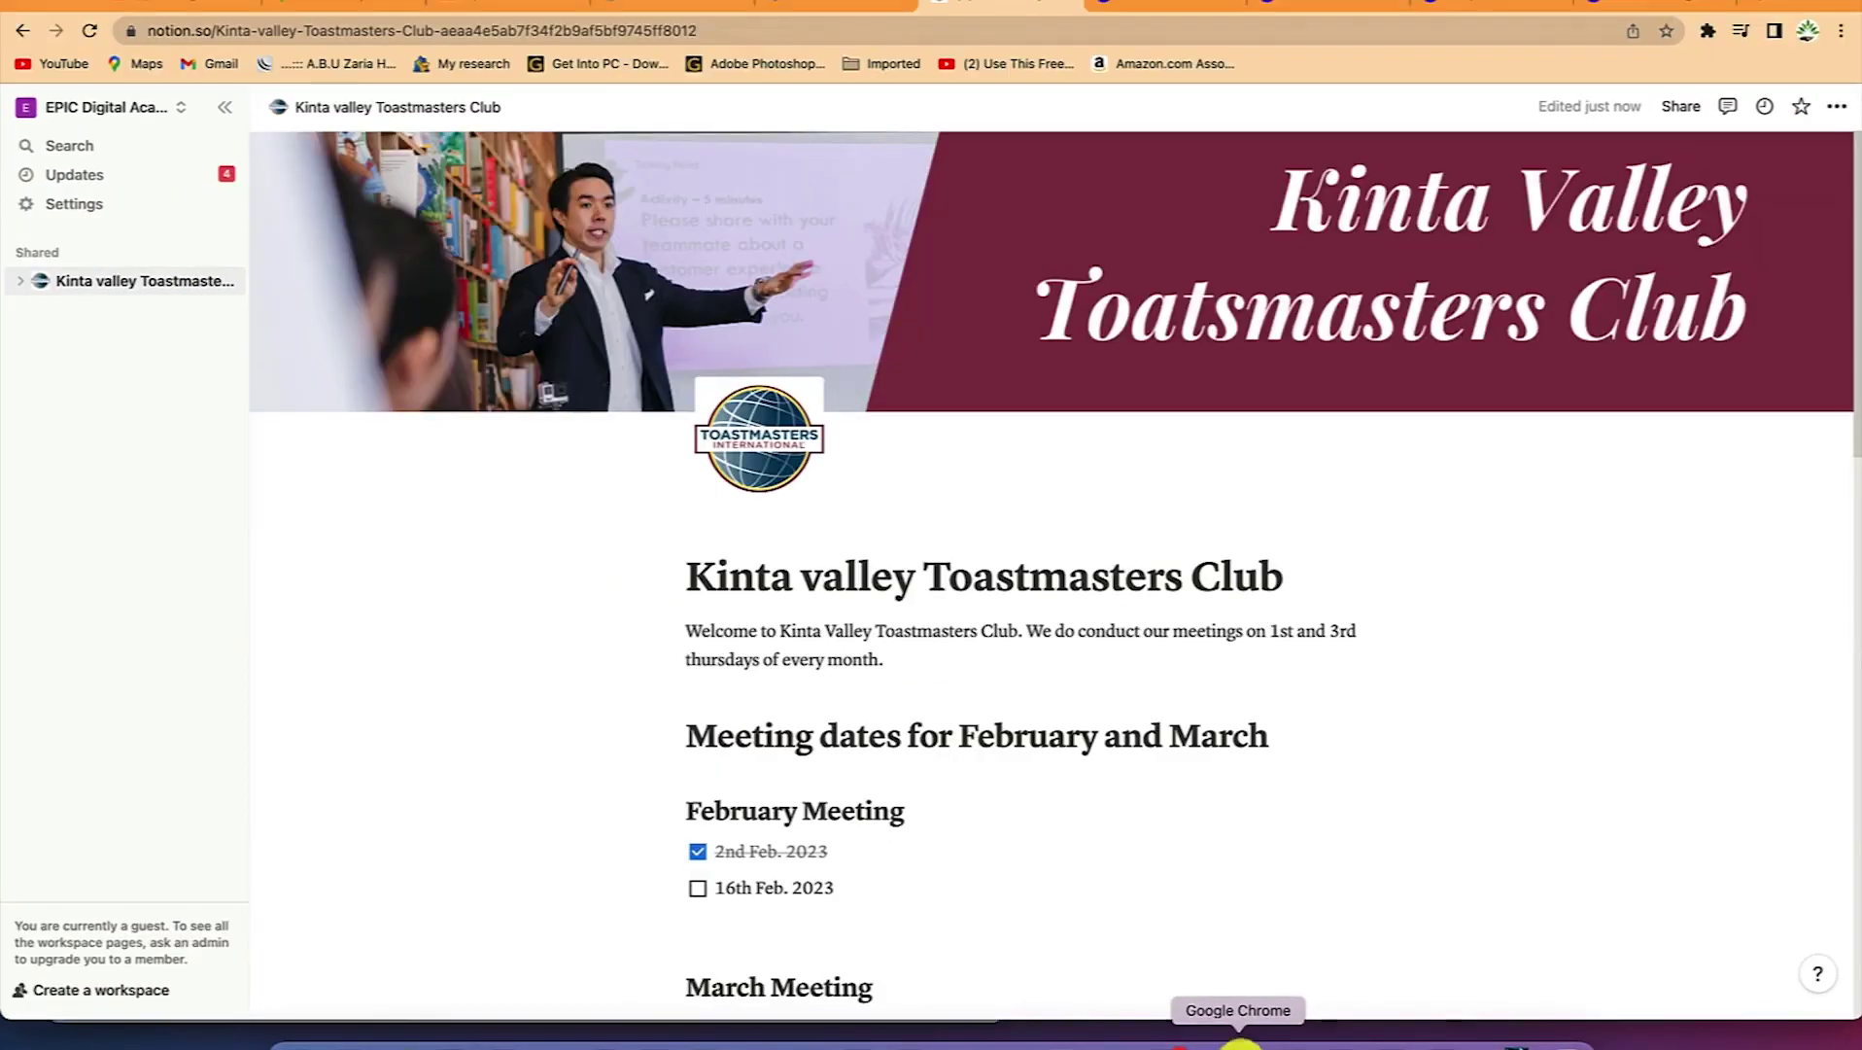
scroll(991, 641, down, 1)
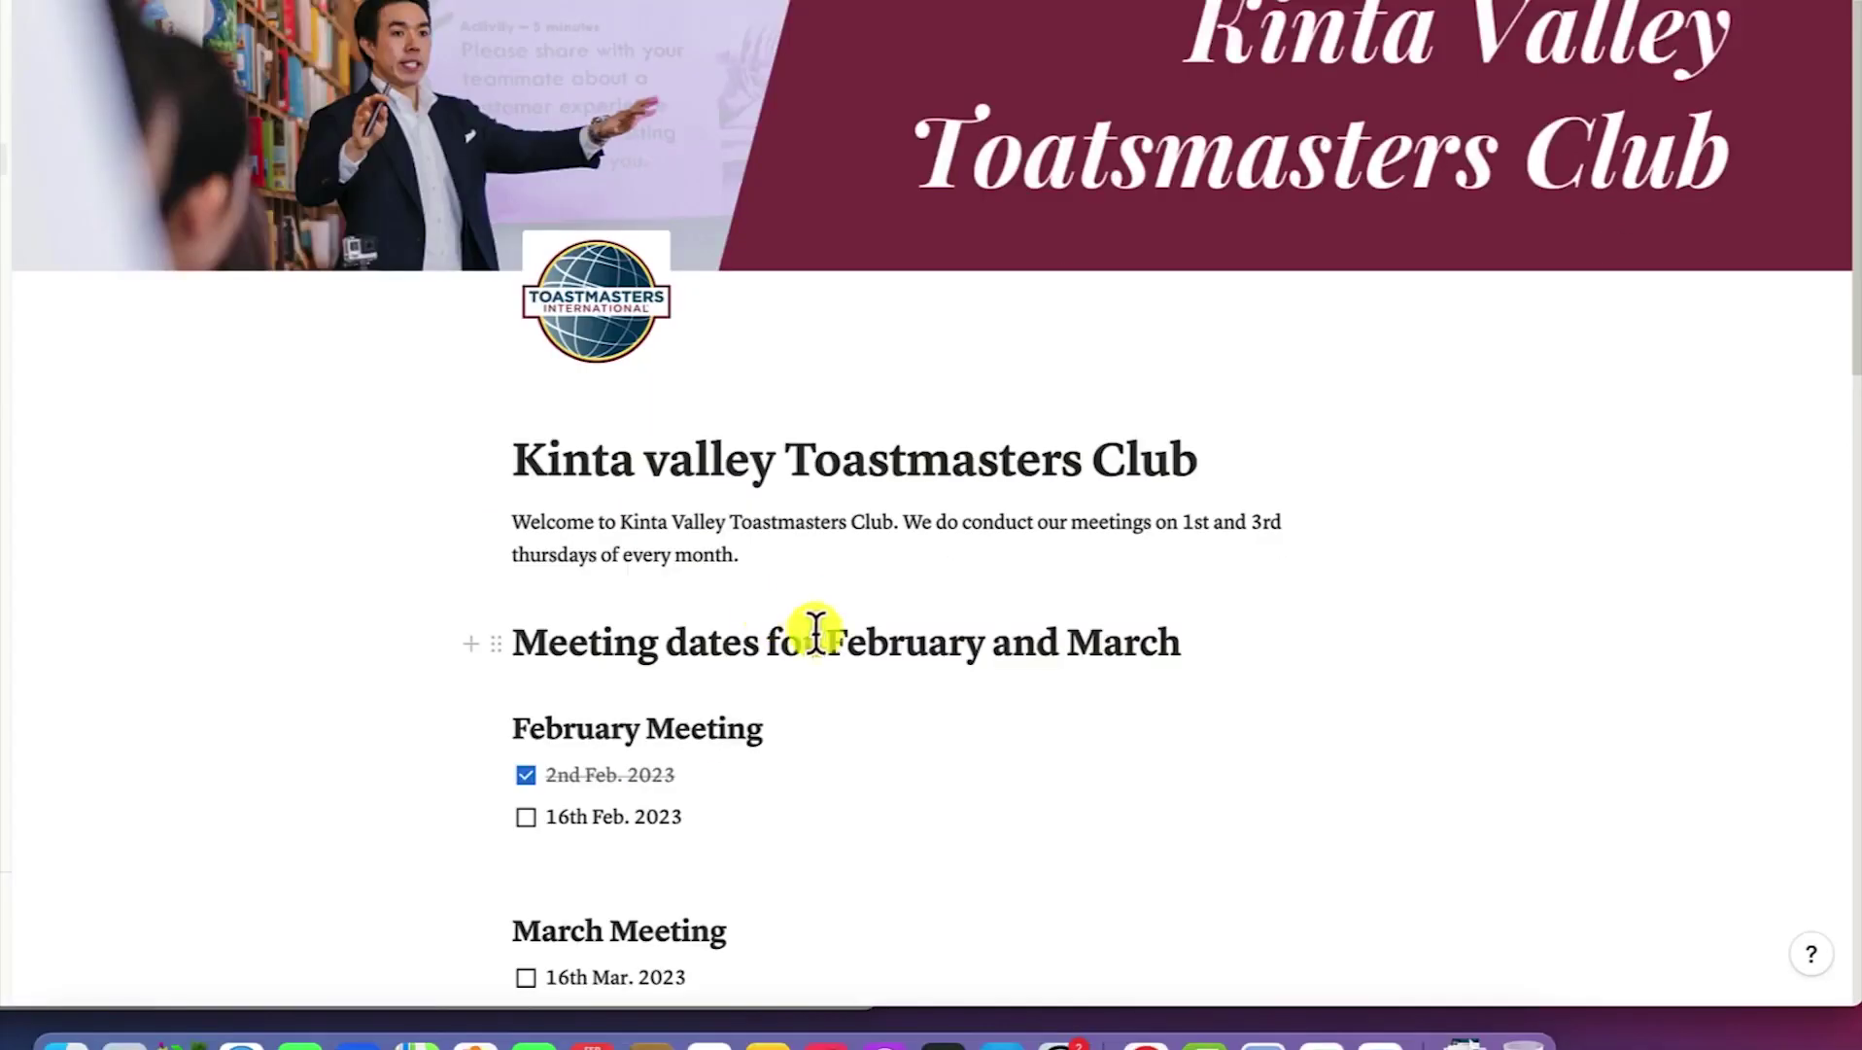
scroll(1103, 641, down, 15)
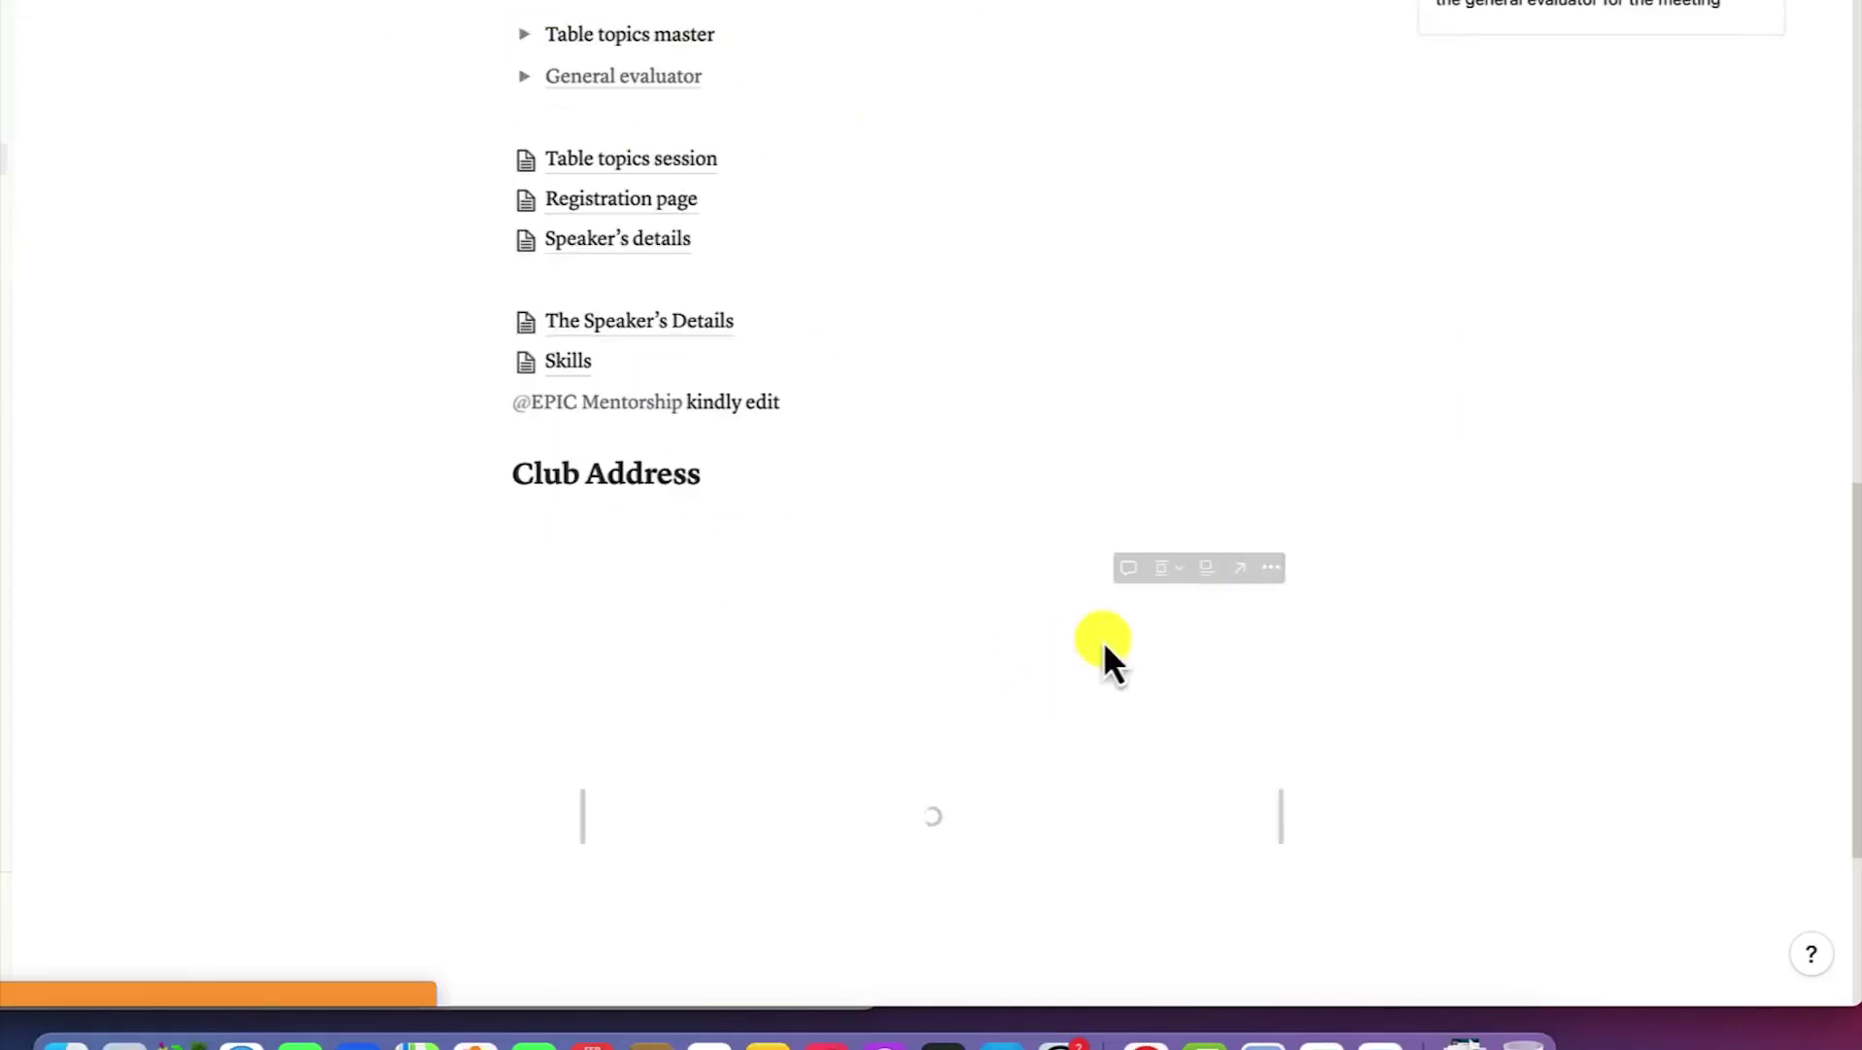
scroll(1497, 452, up, 5)
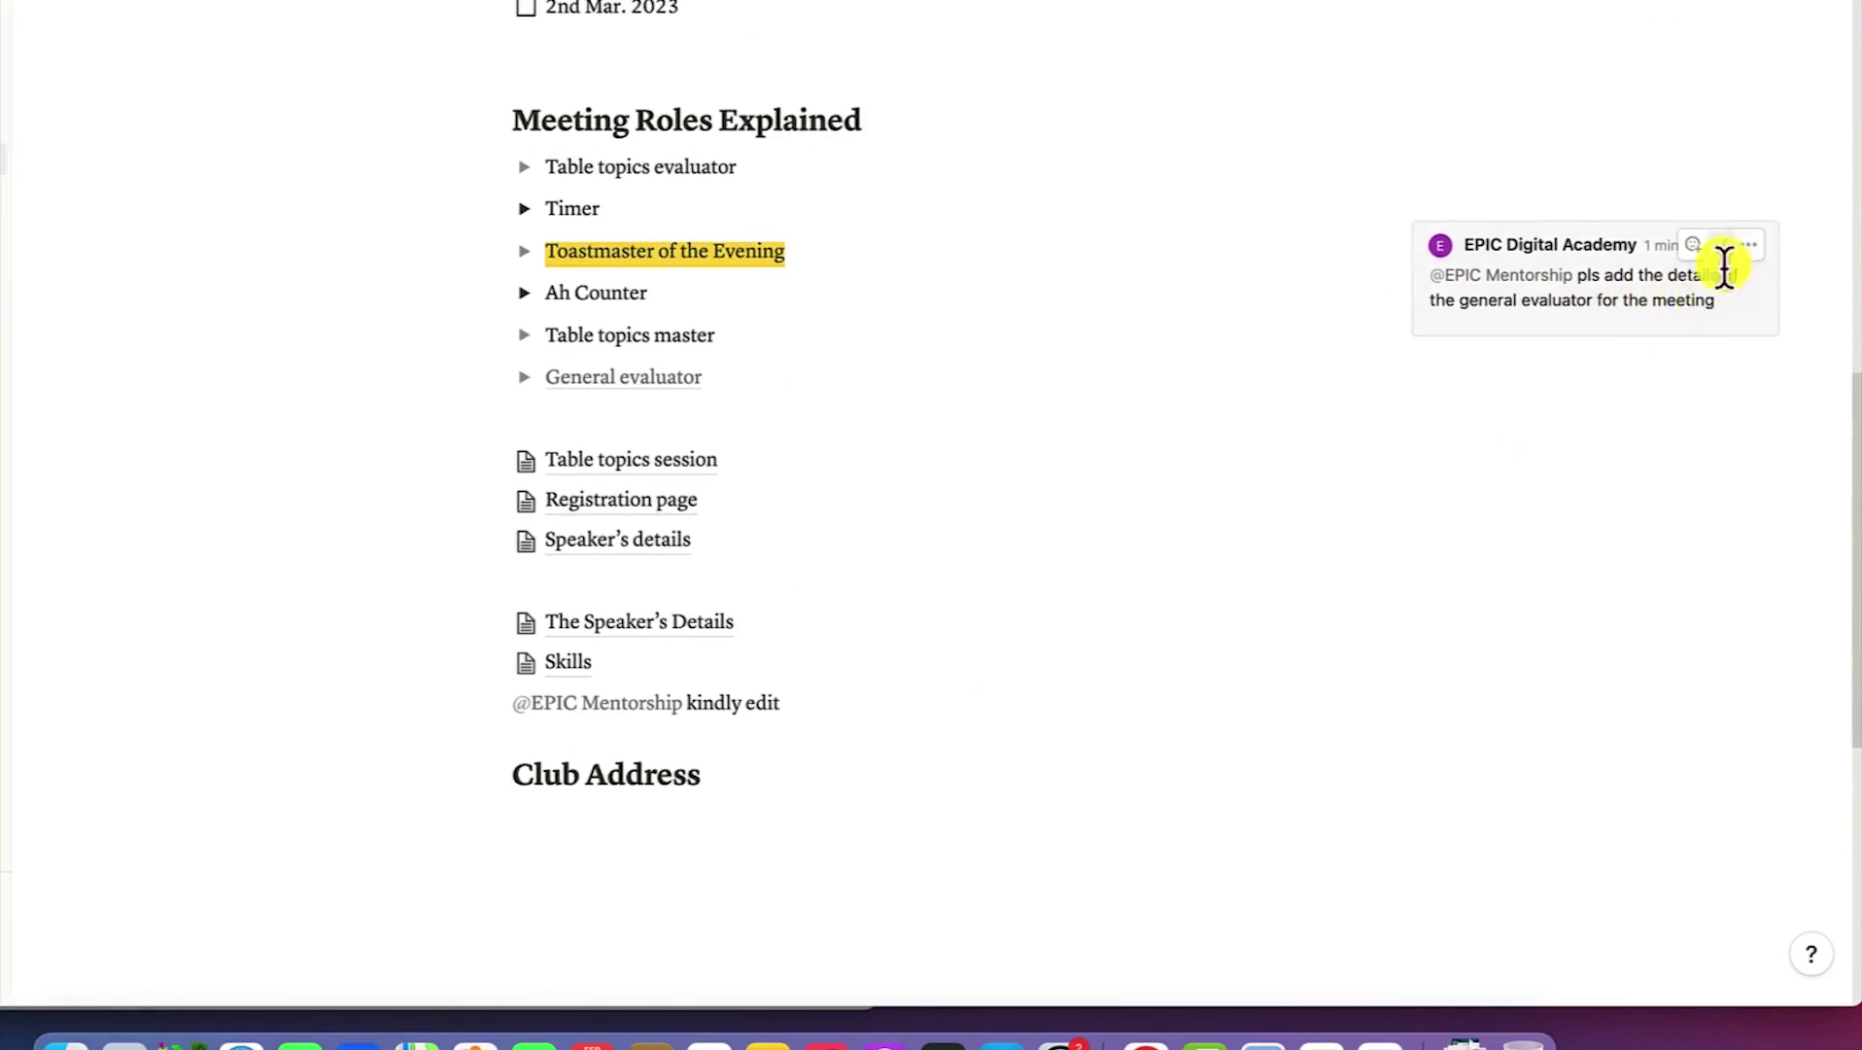
click(1605, 328)
click(1525, 369)
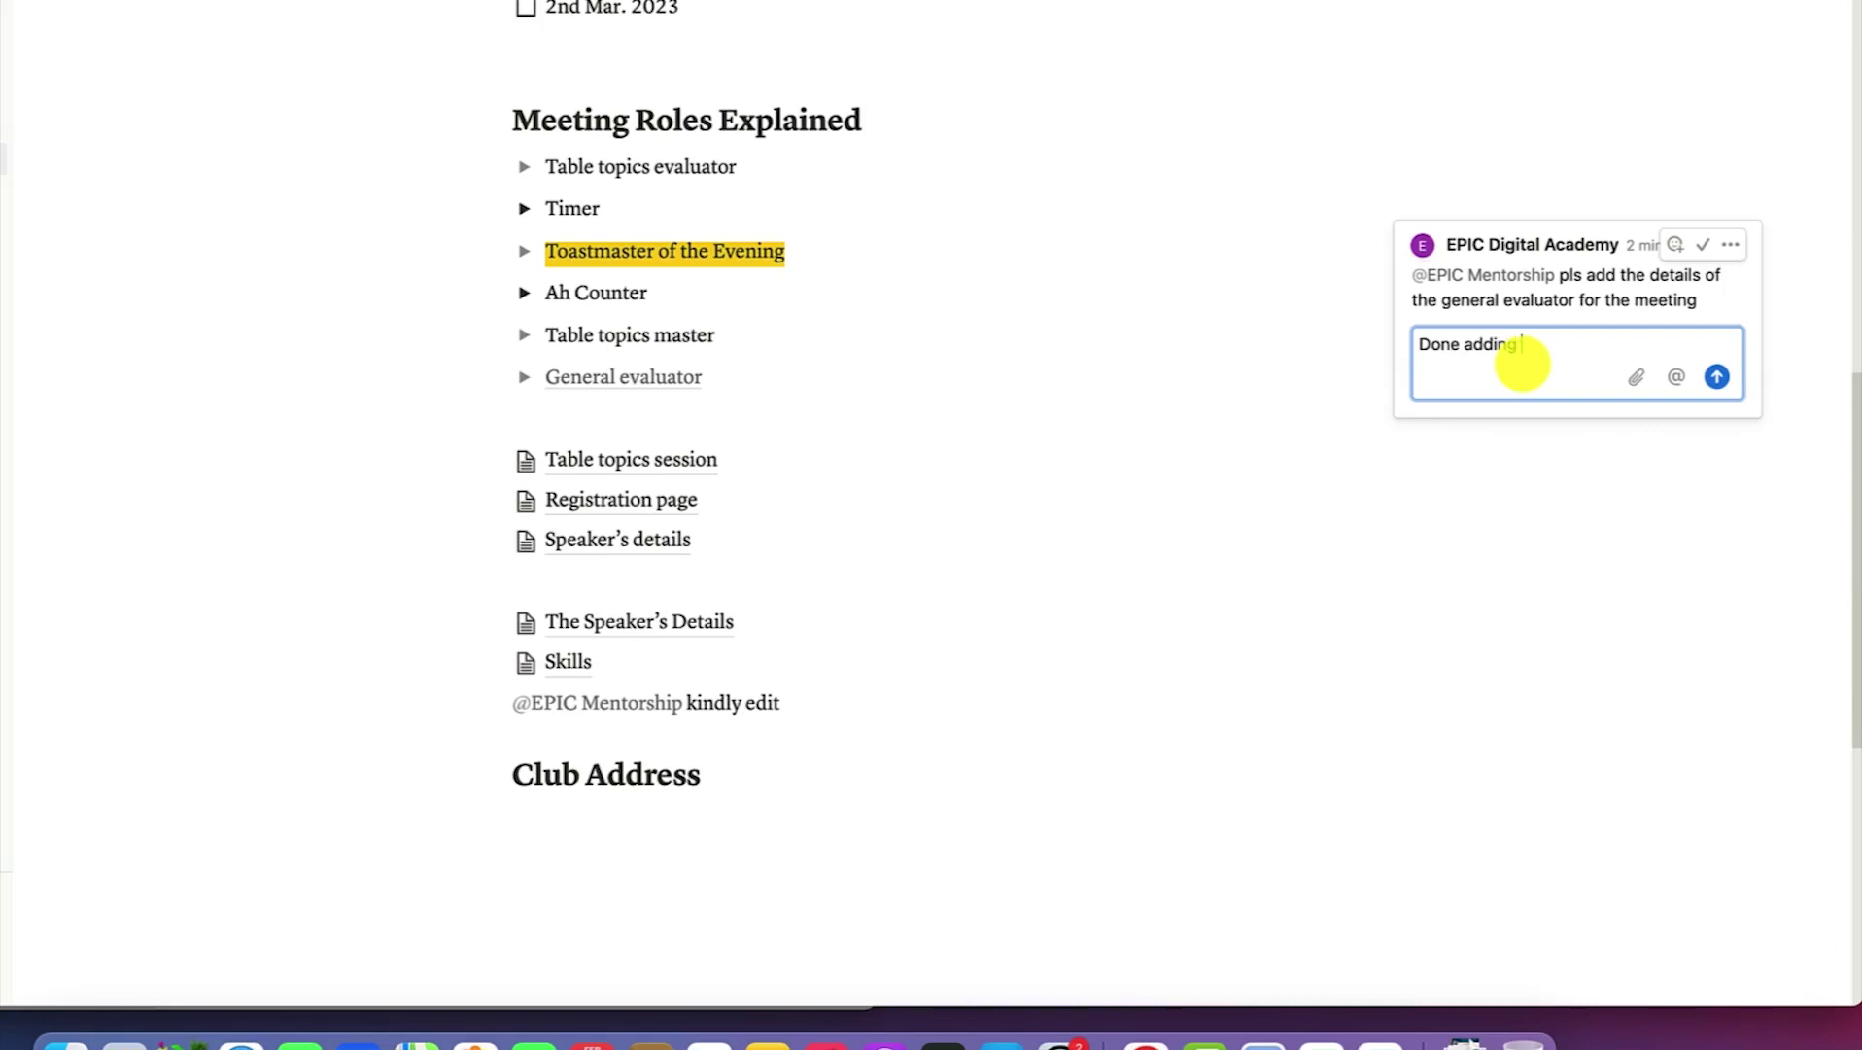
text(Done adding the name)
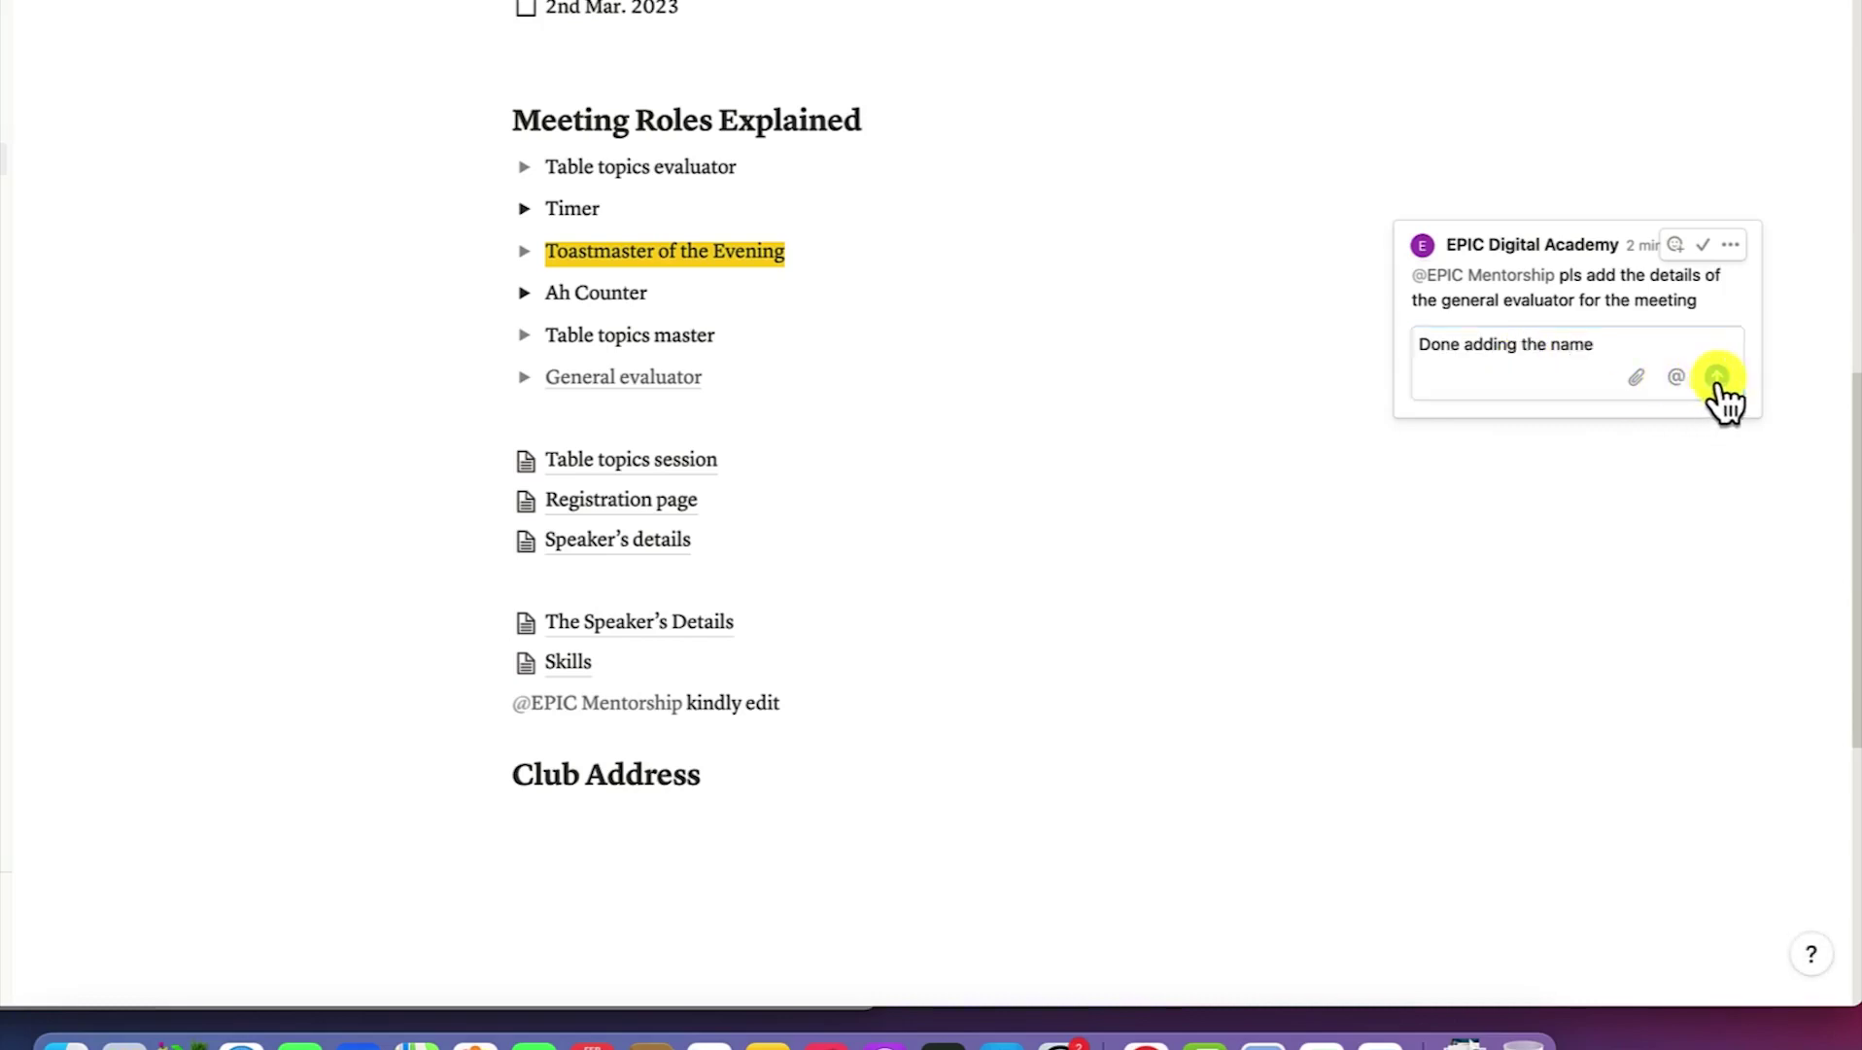
click(1717, 378)
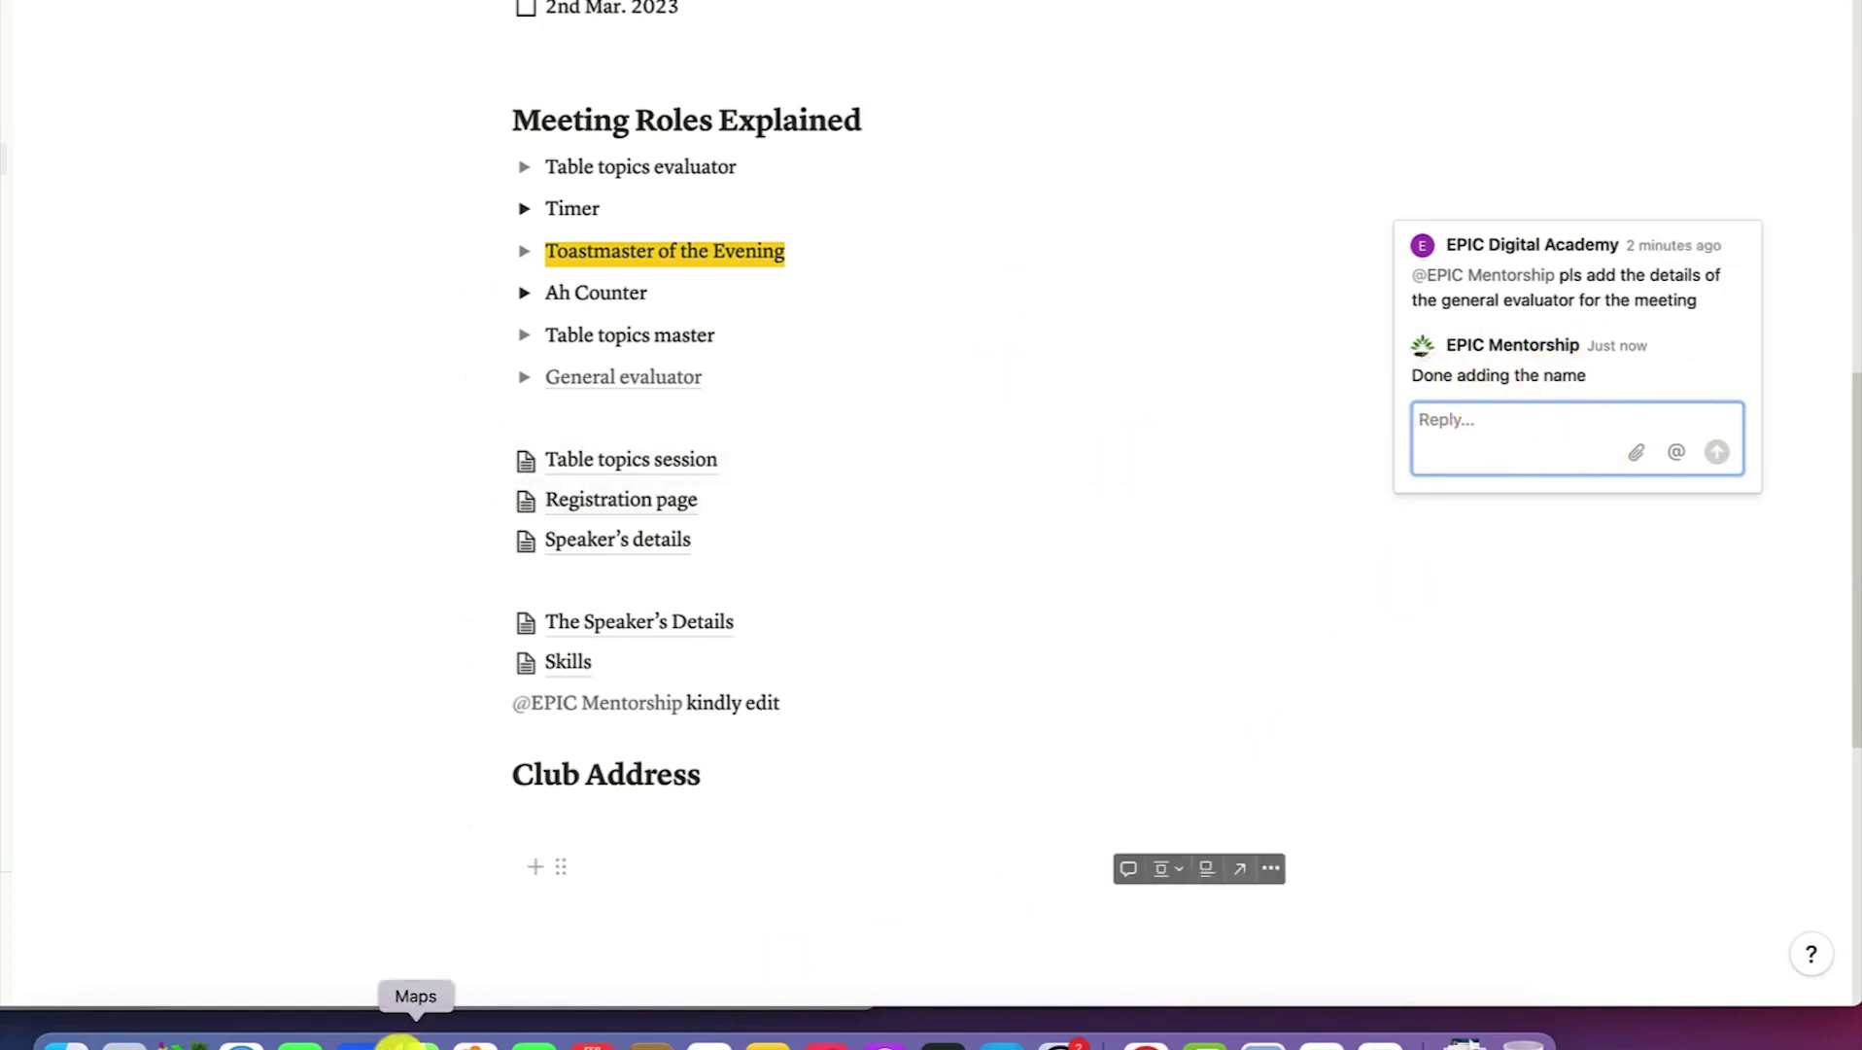
Back in the owner's window, resolve the Toastmaster of the Evening comment thread
scroll(266, 919, up, 5)
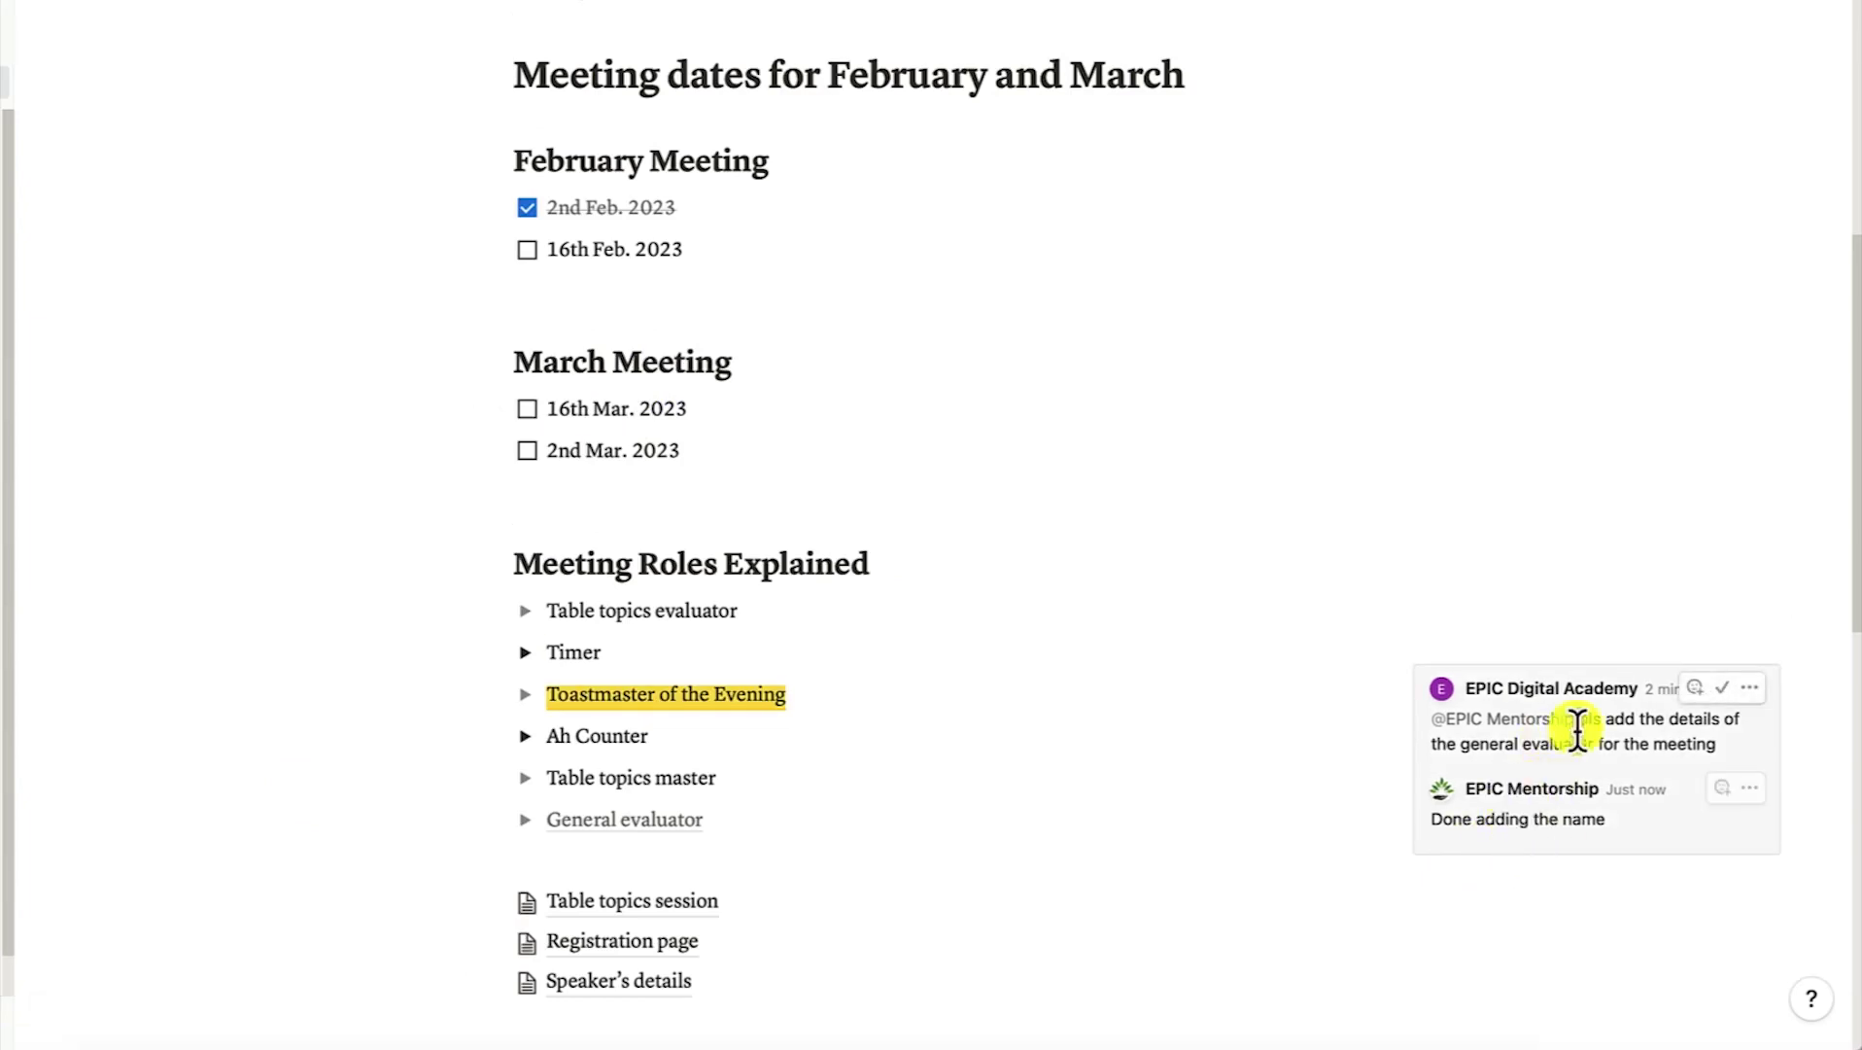
scroll(919, 292, up, 3)
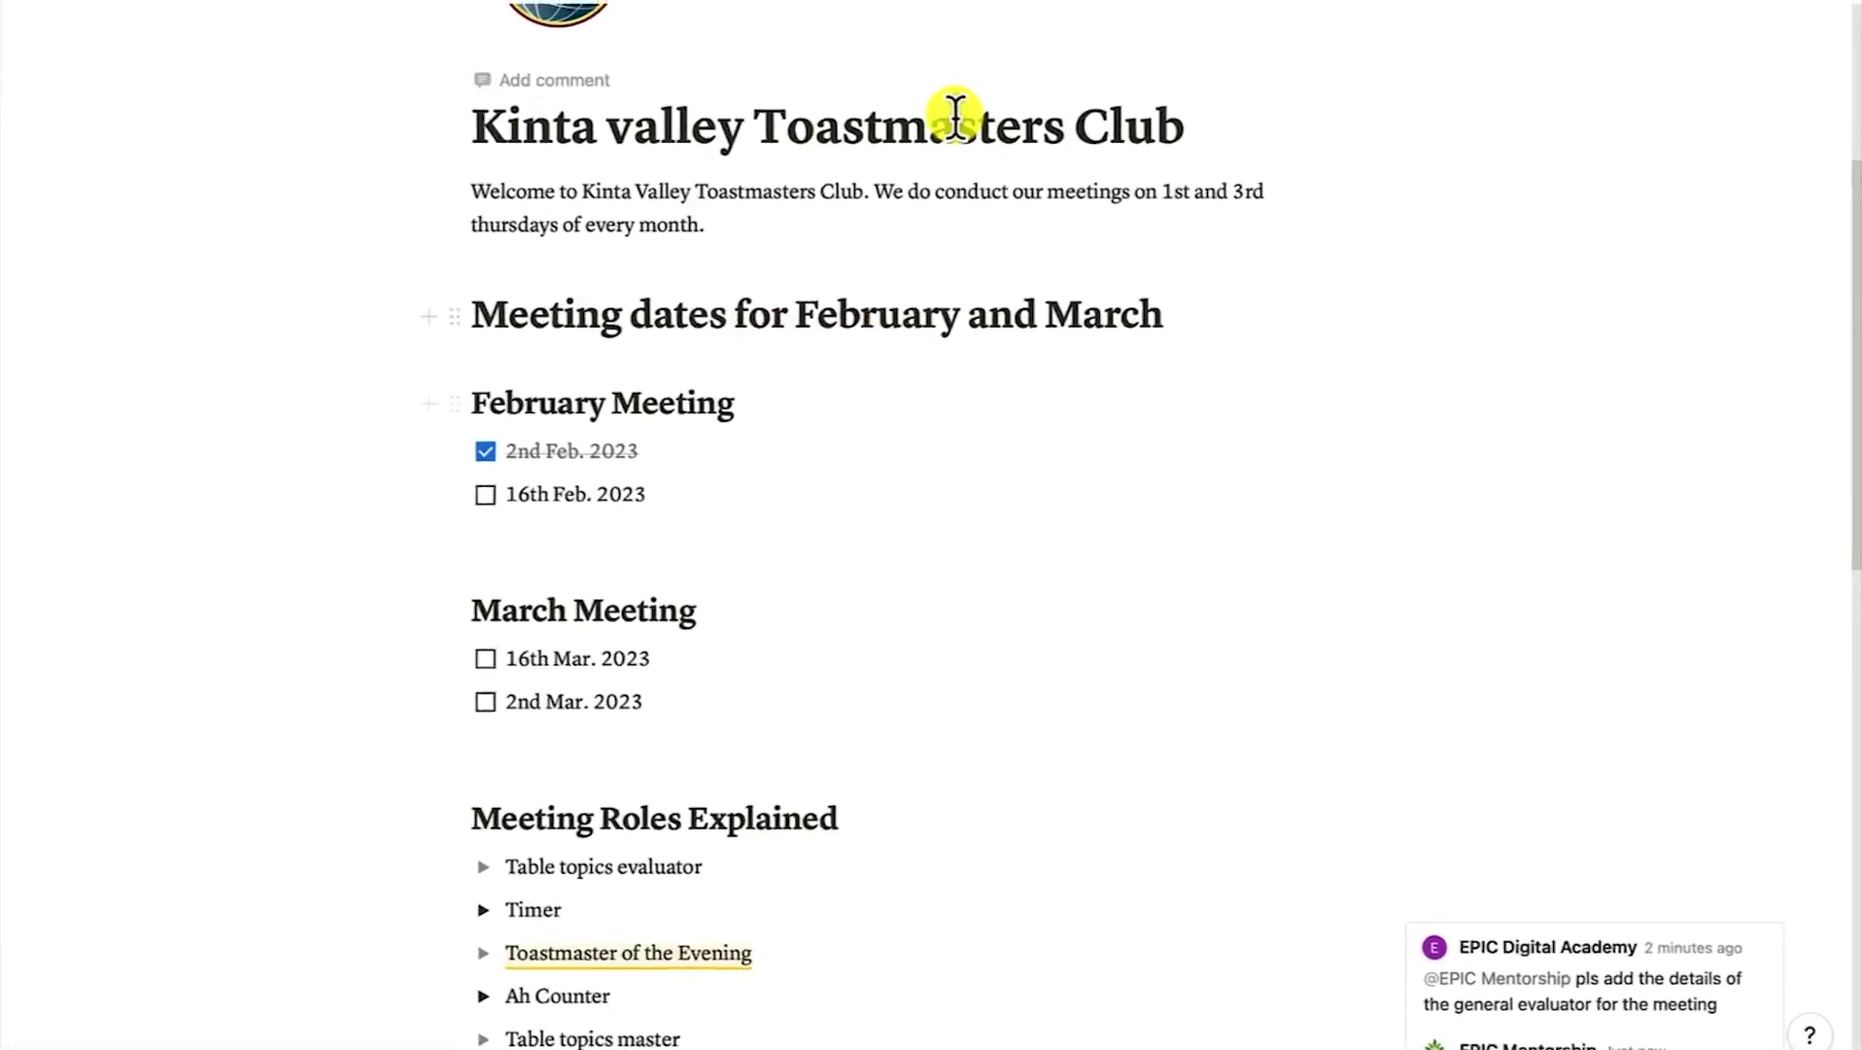
mouse_move(1484, 39)
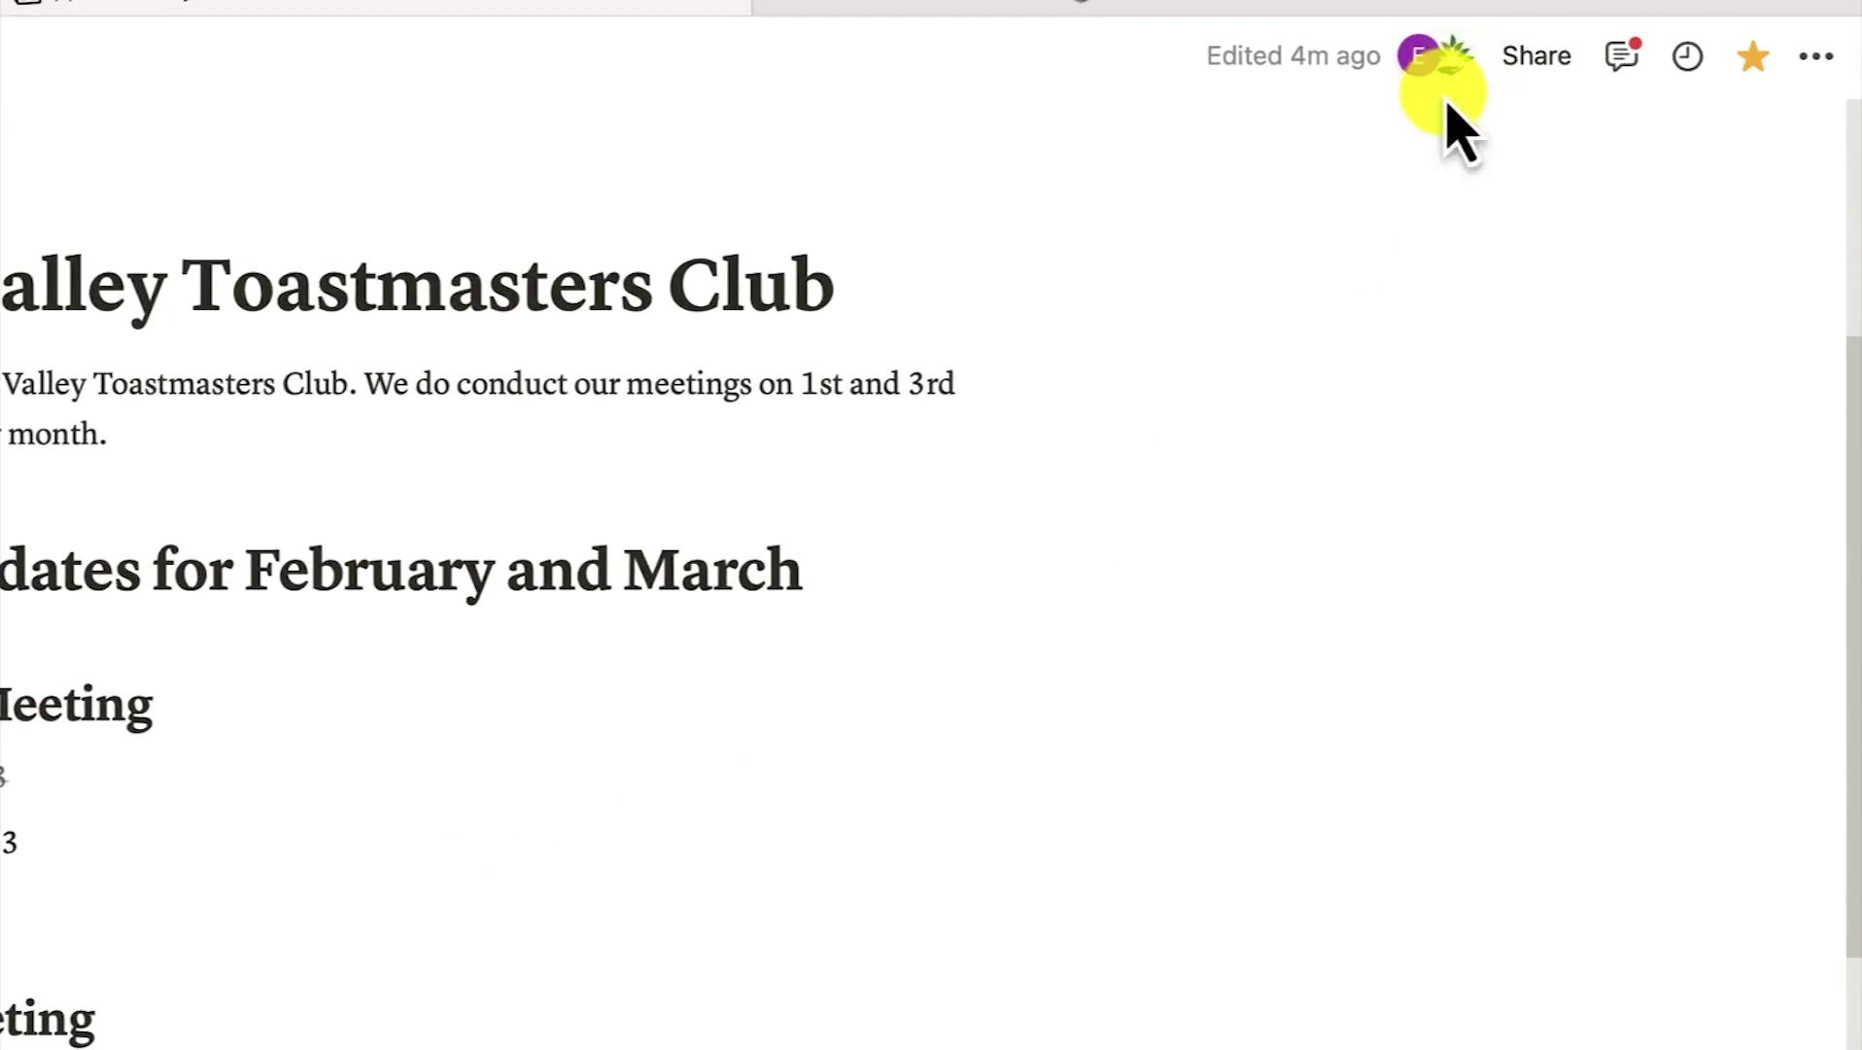
mouse_move(1470, 64)
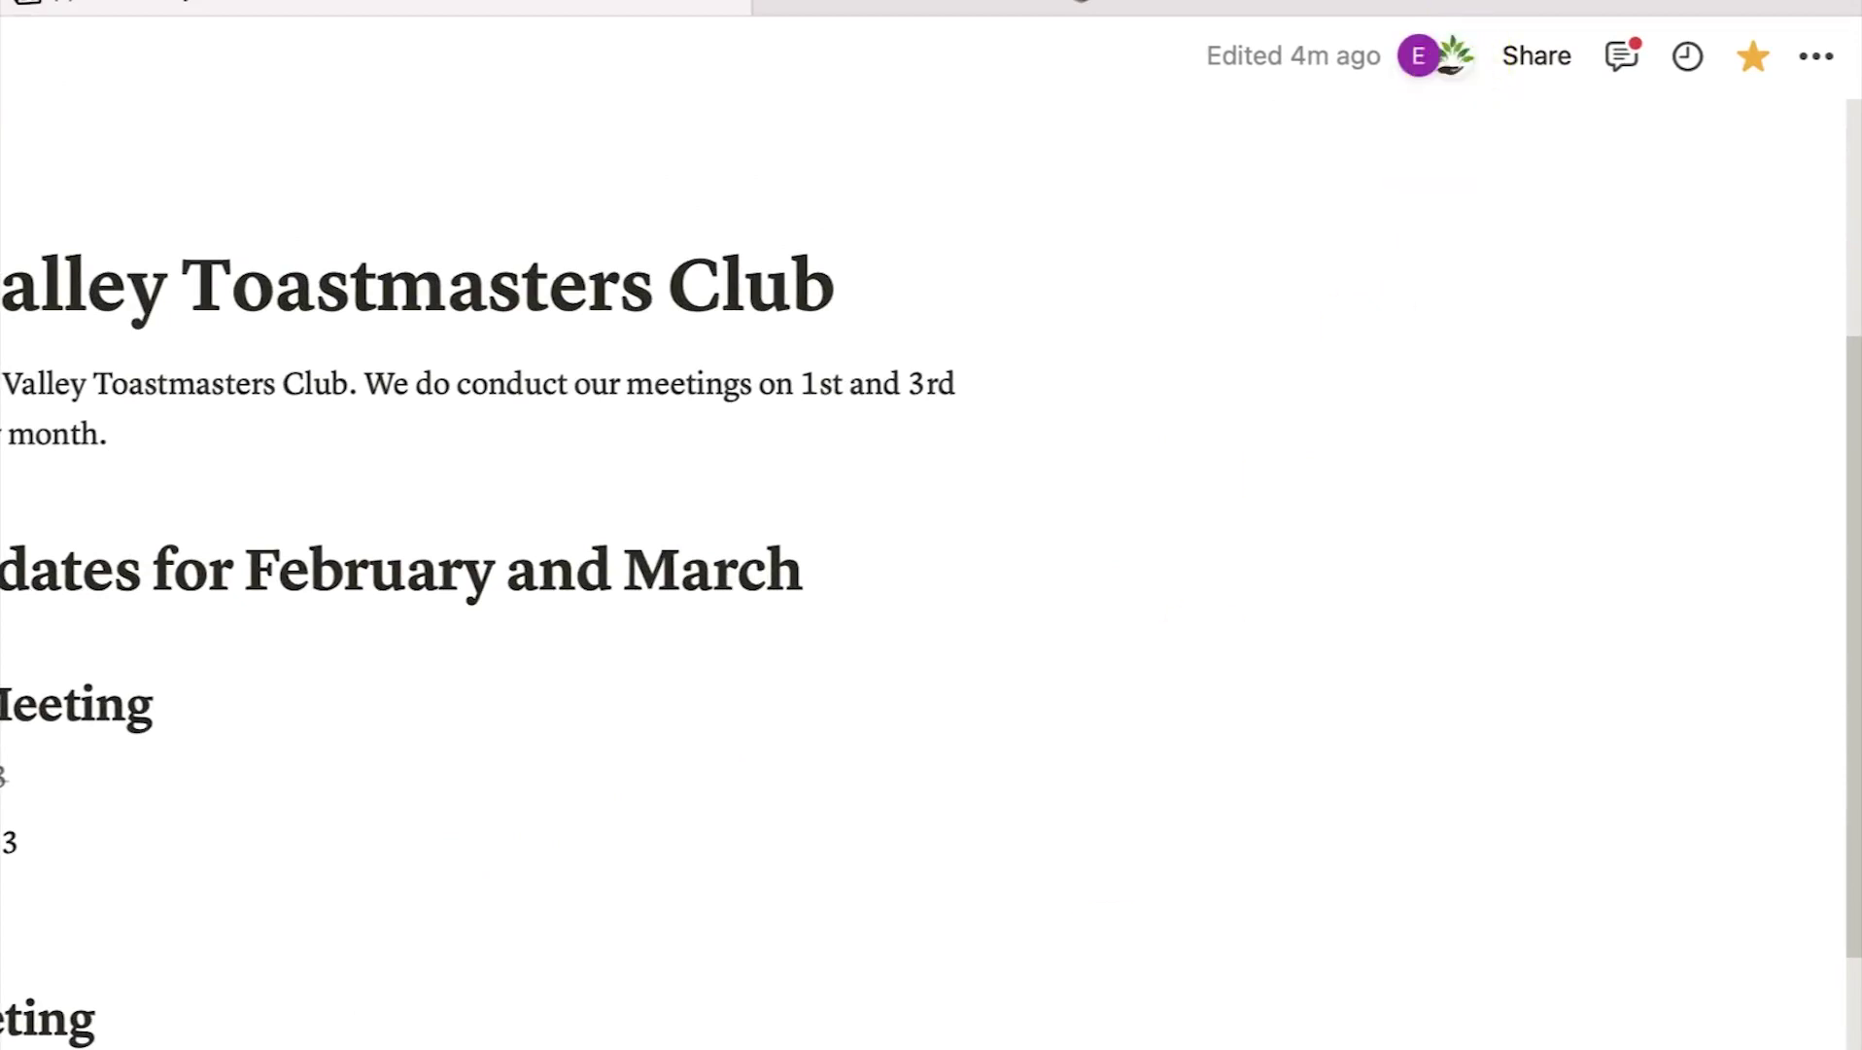
scroll(1283, 972, down, 2)
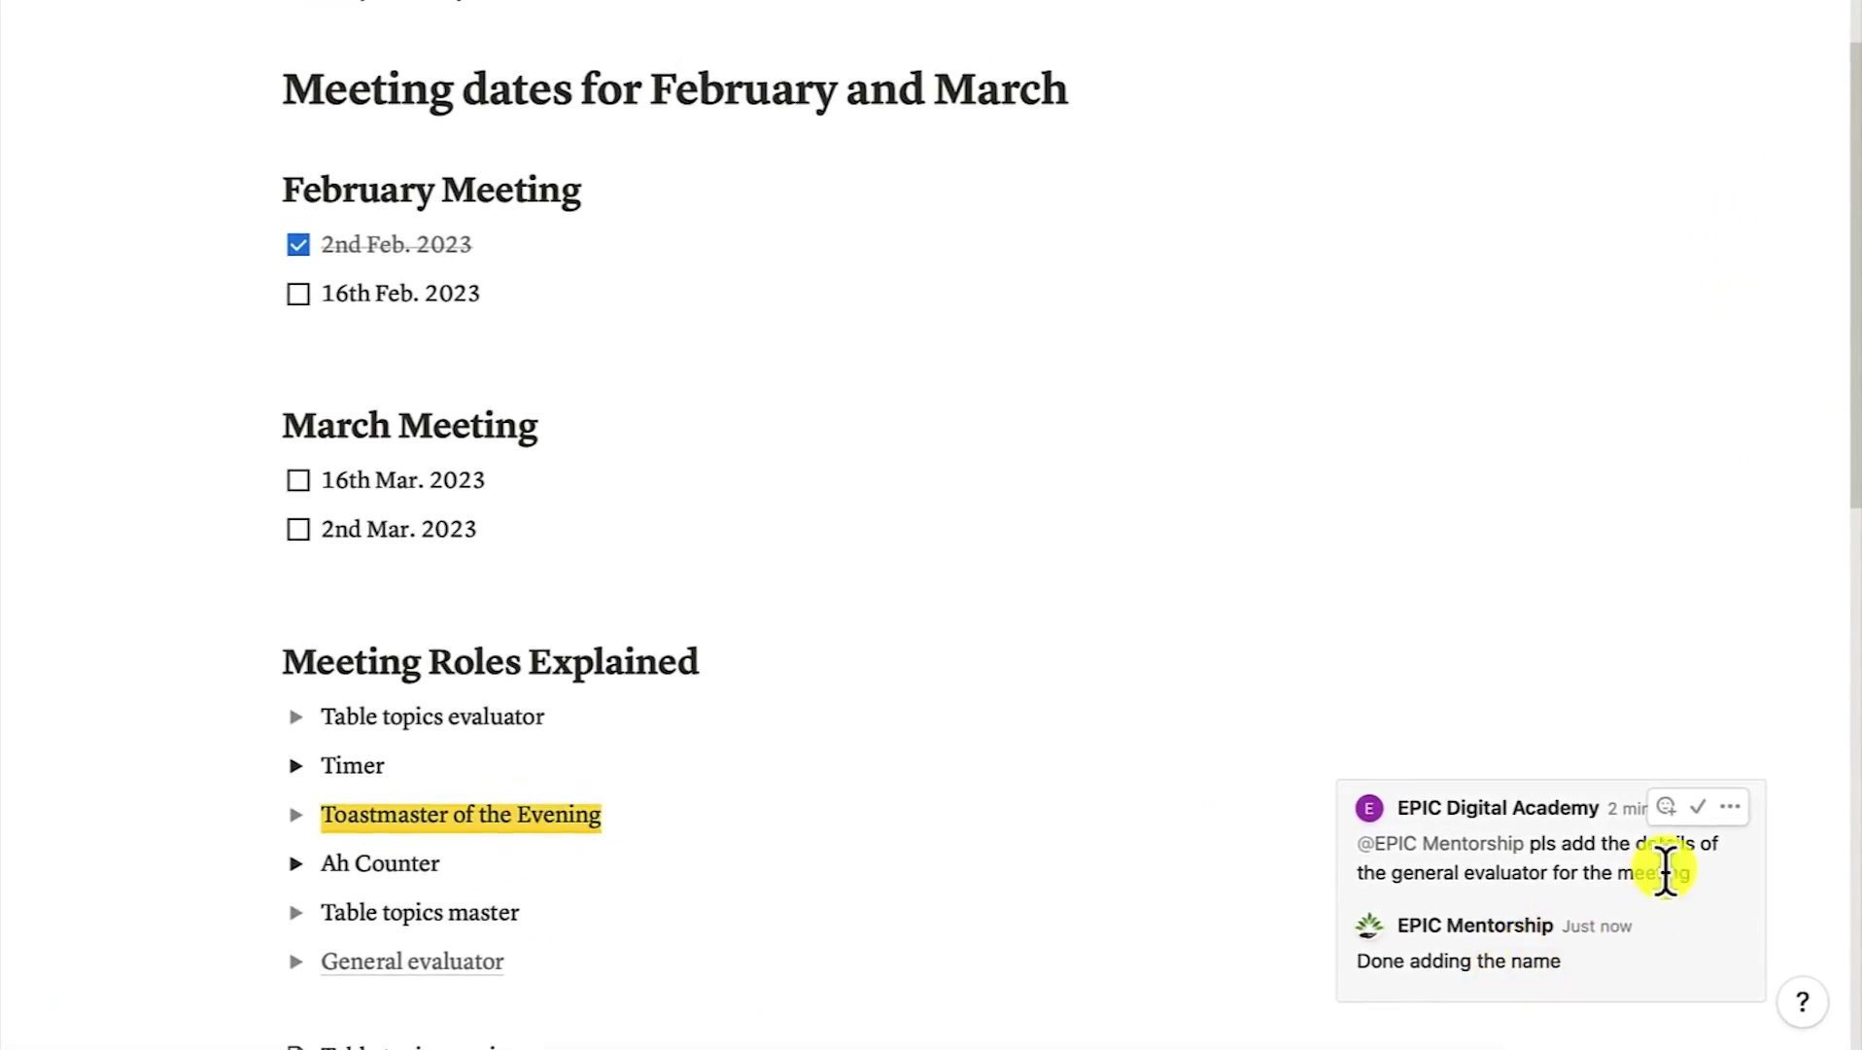
click(1697, 810)
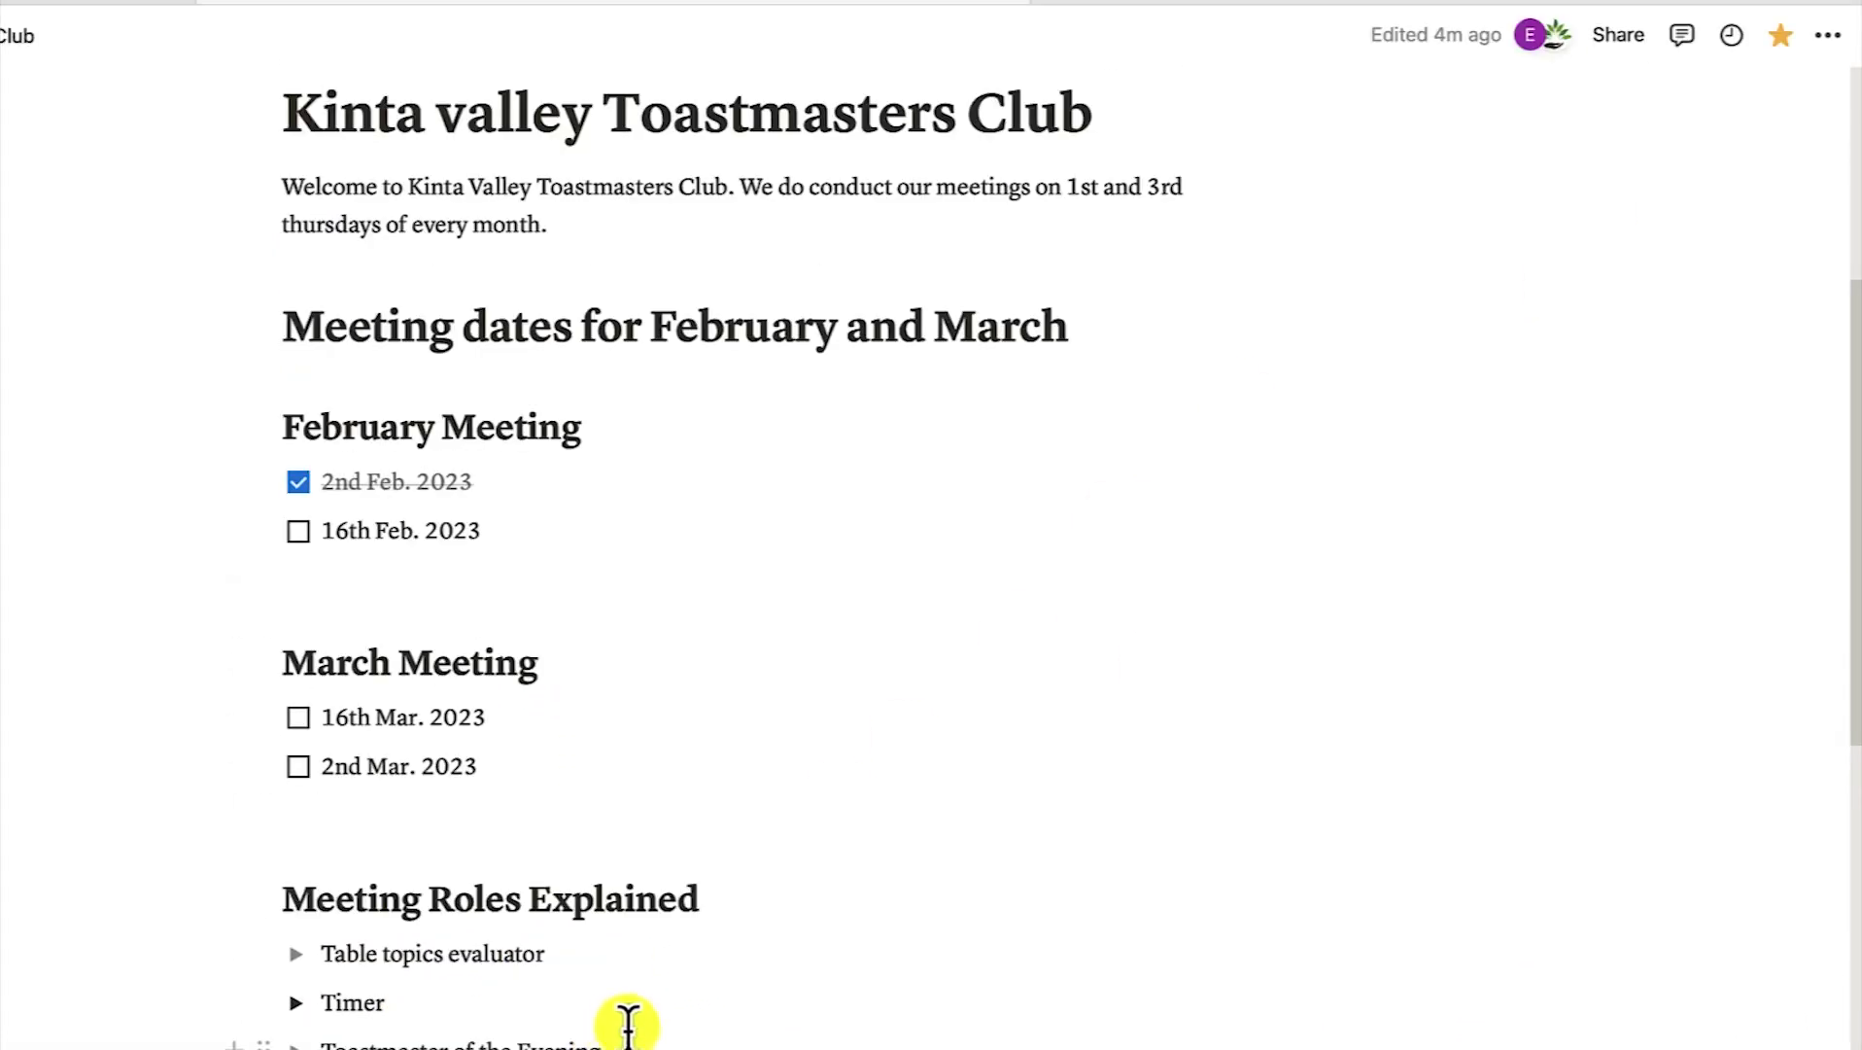
click(1682, 36)
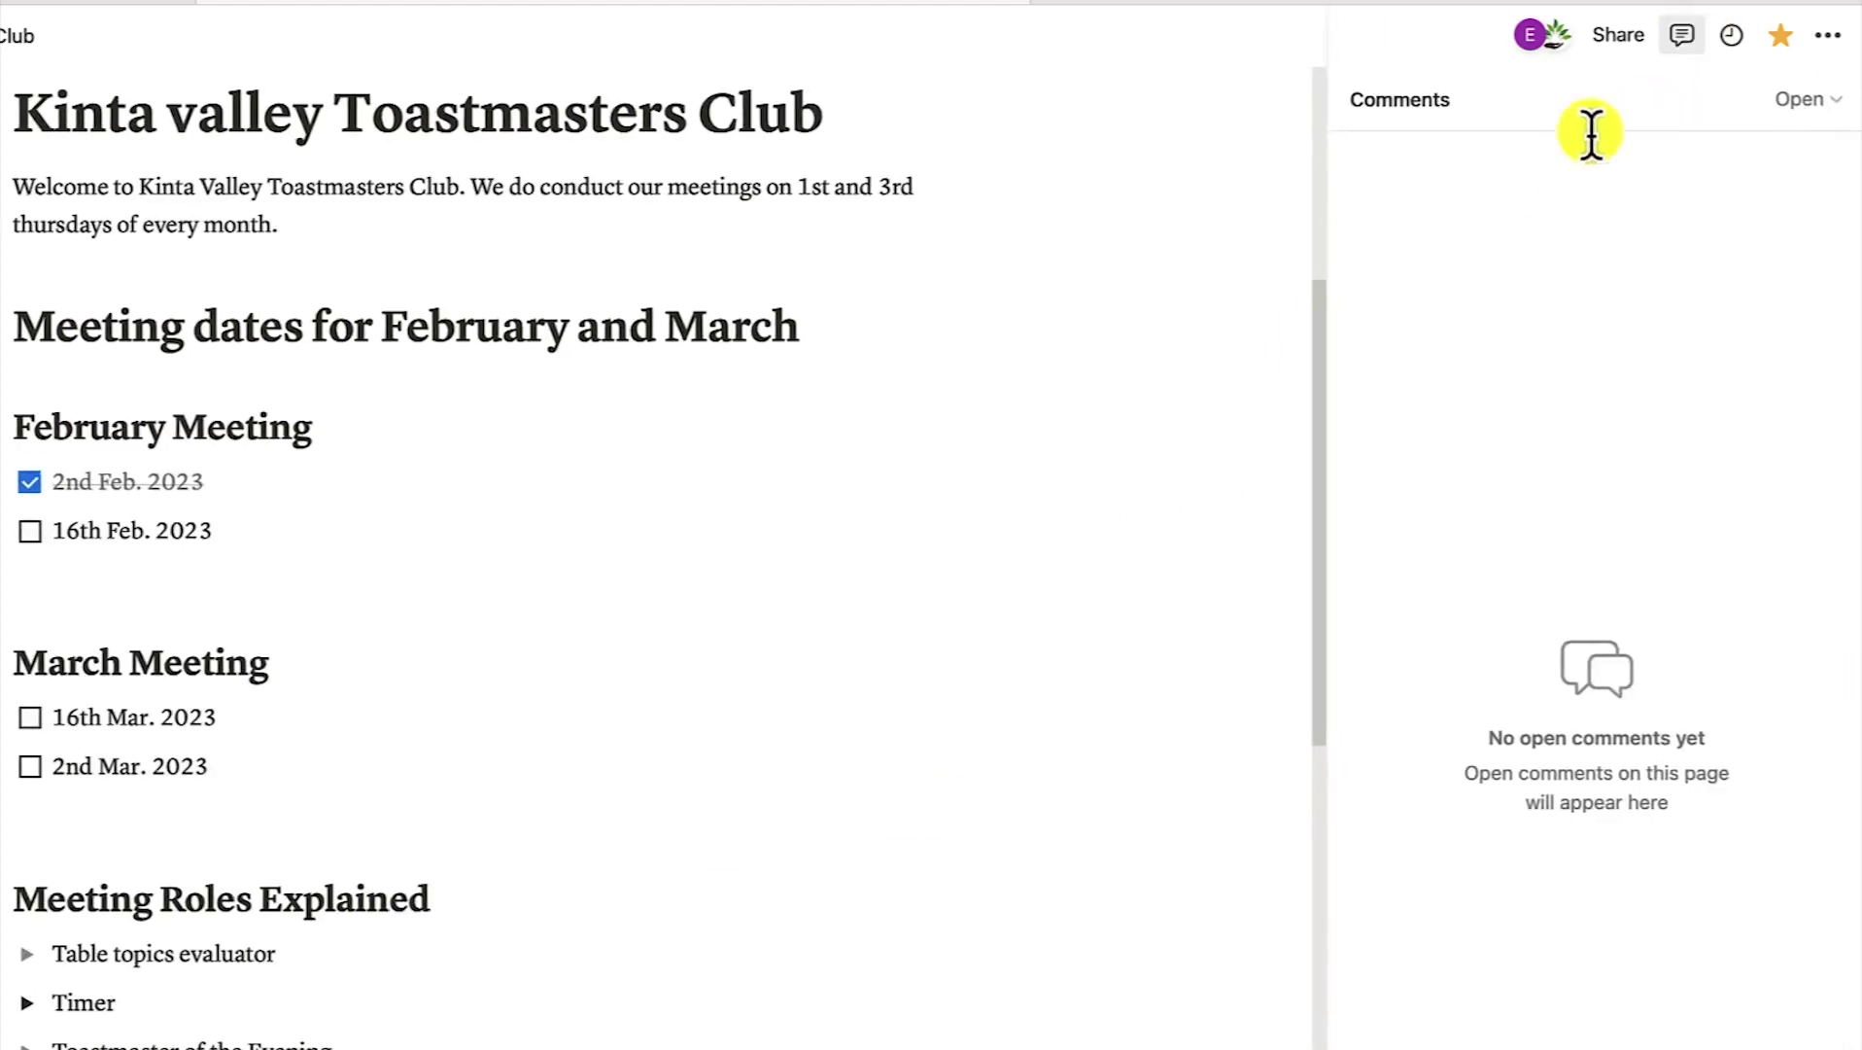
click(1808, 100)
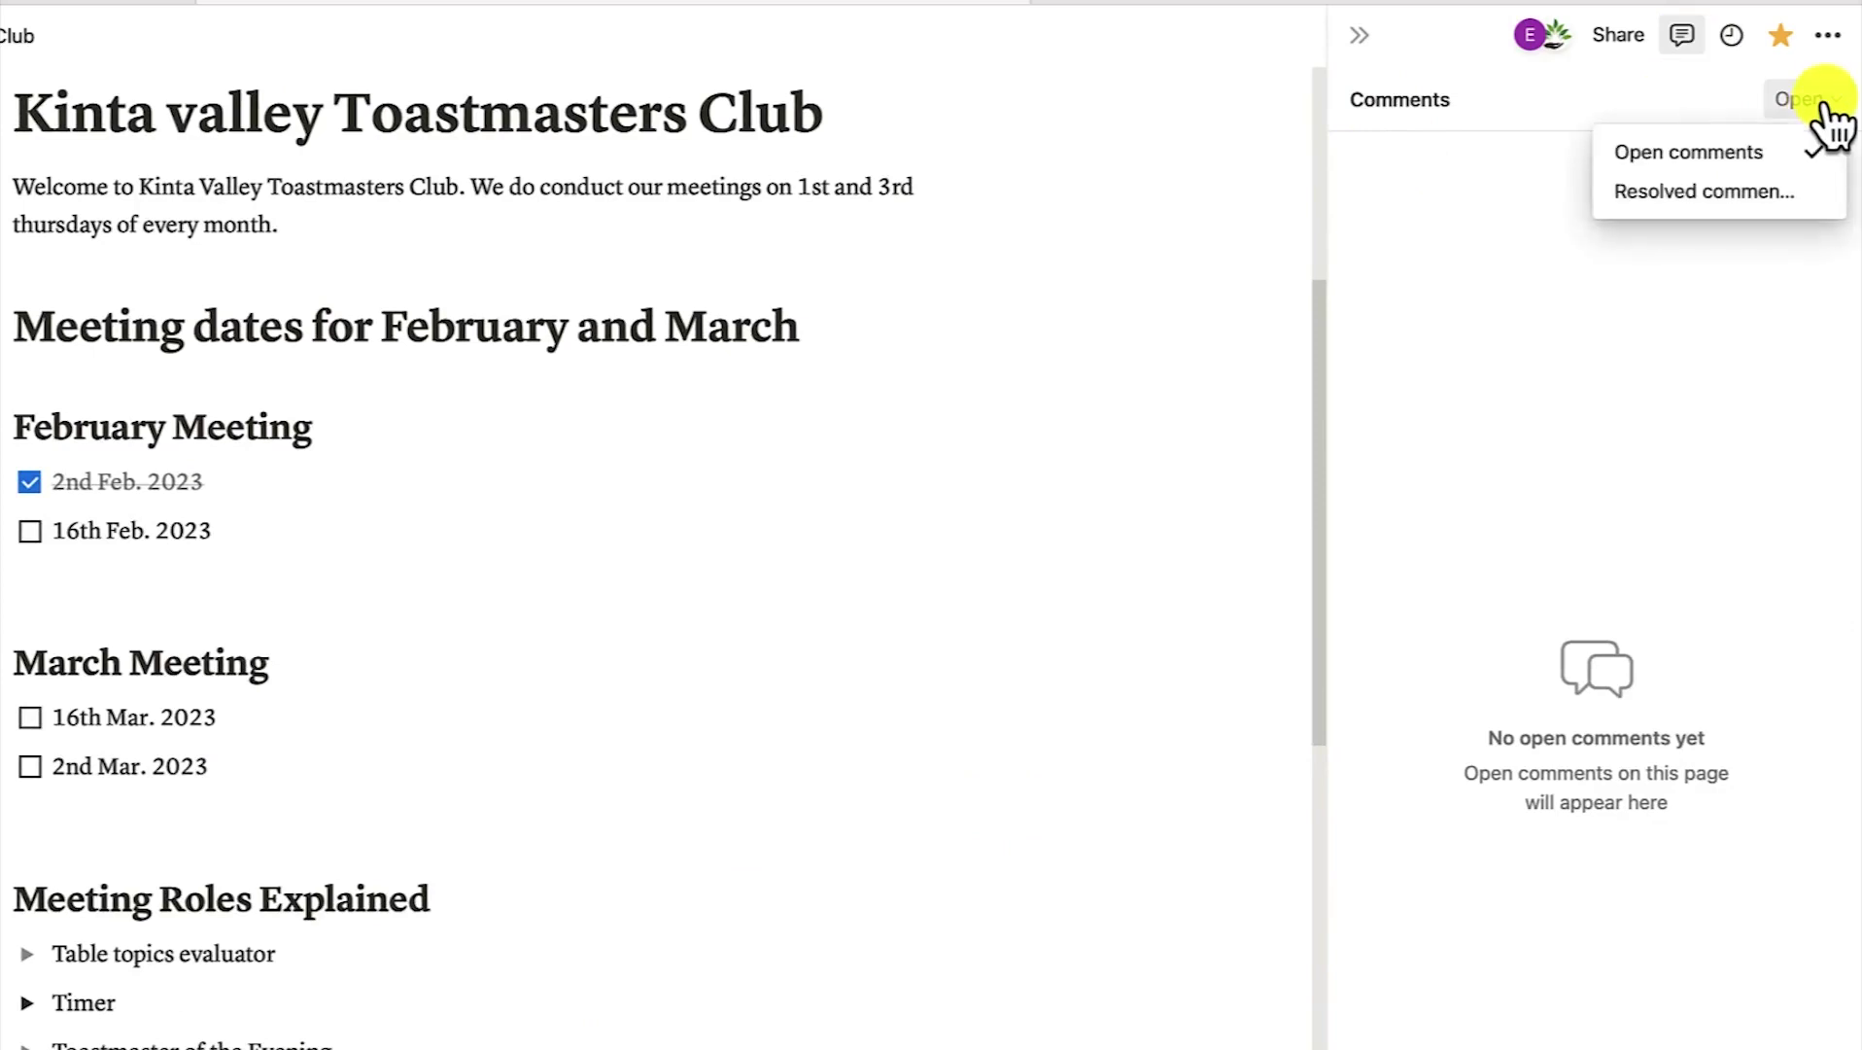
click(1696, 187)
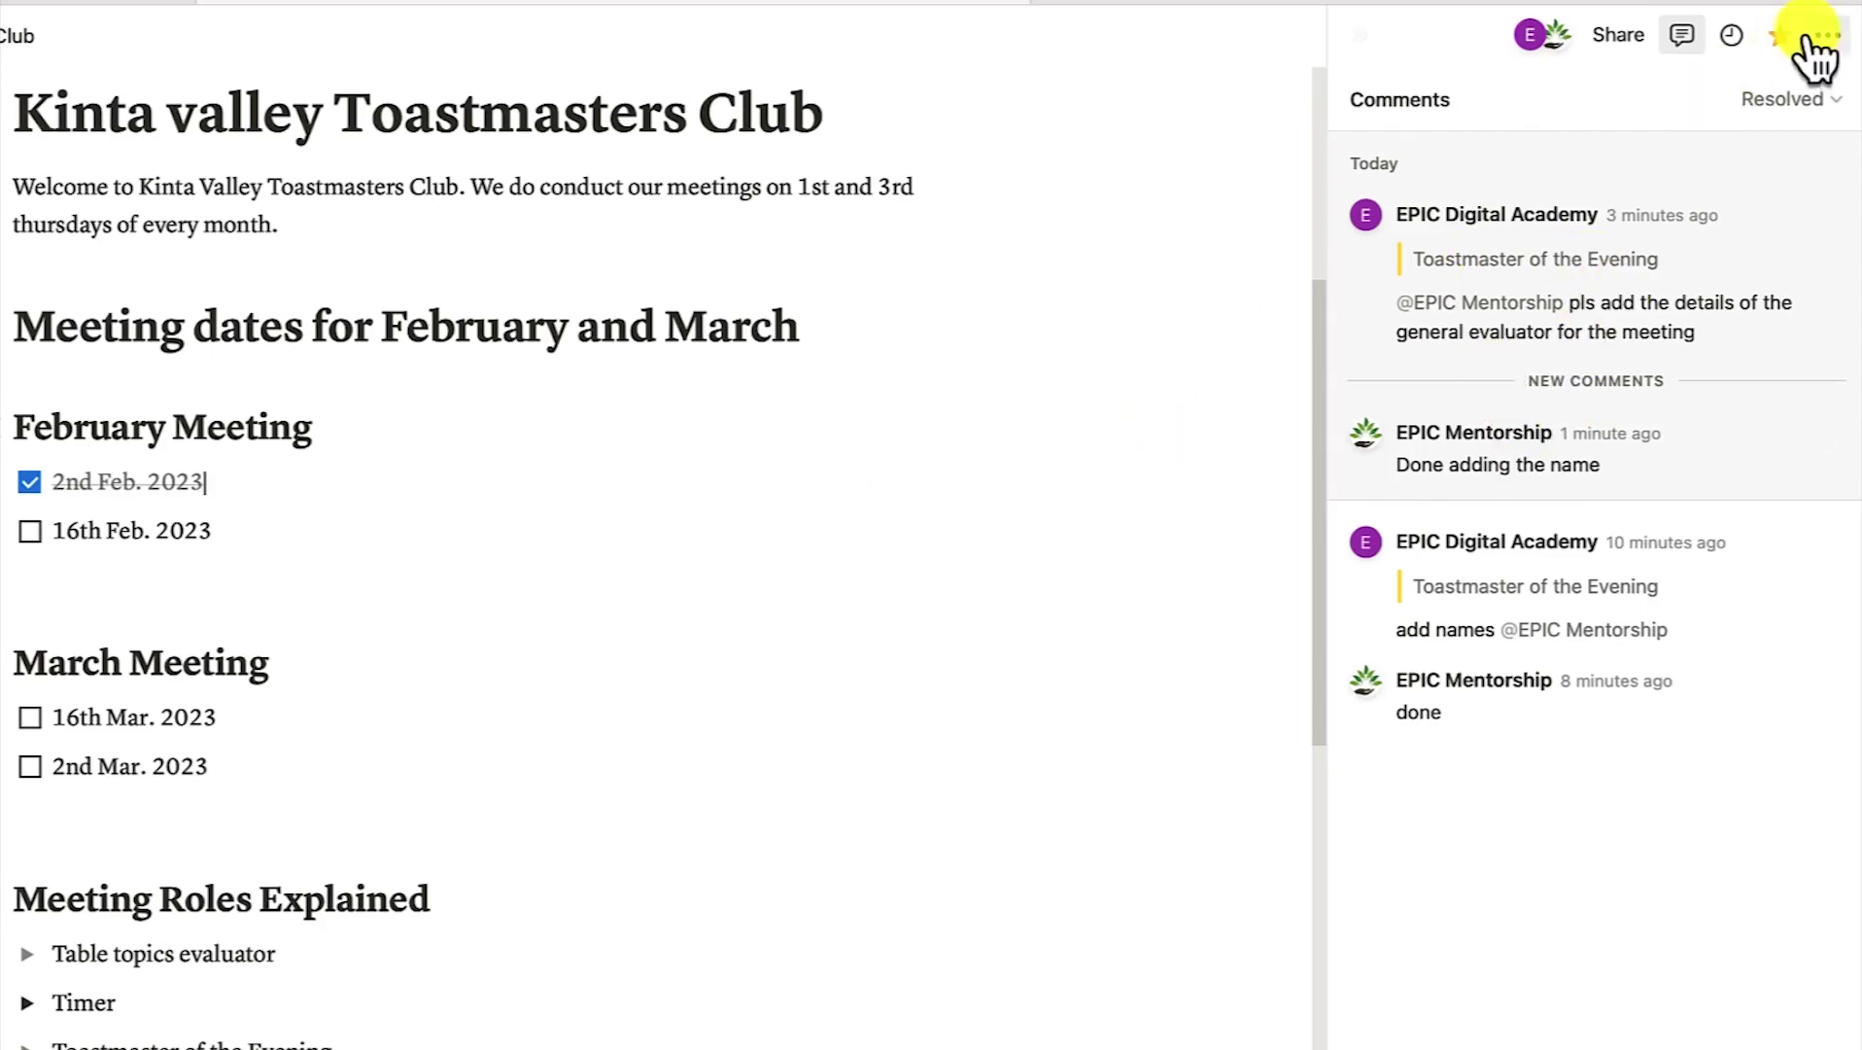
click(1680, 39)
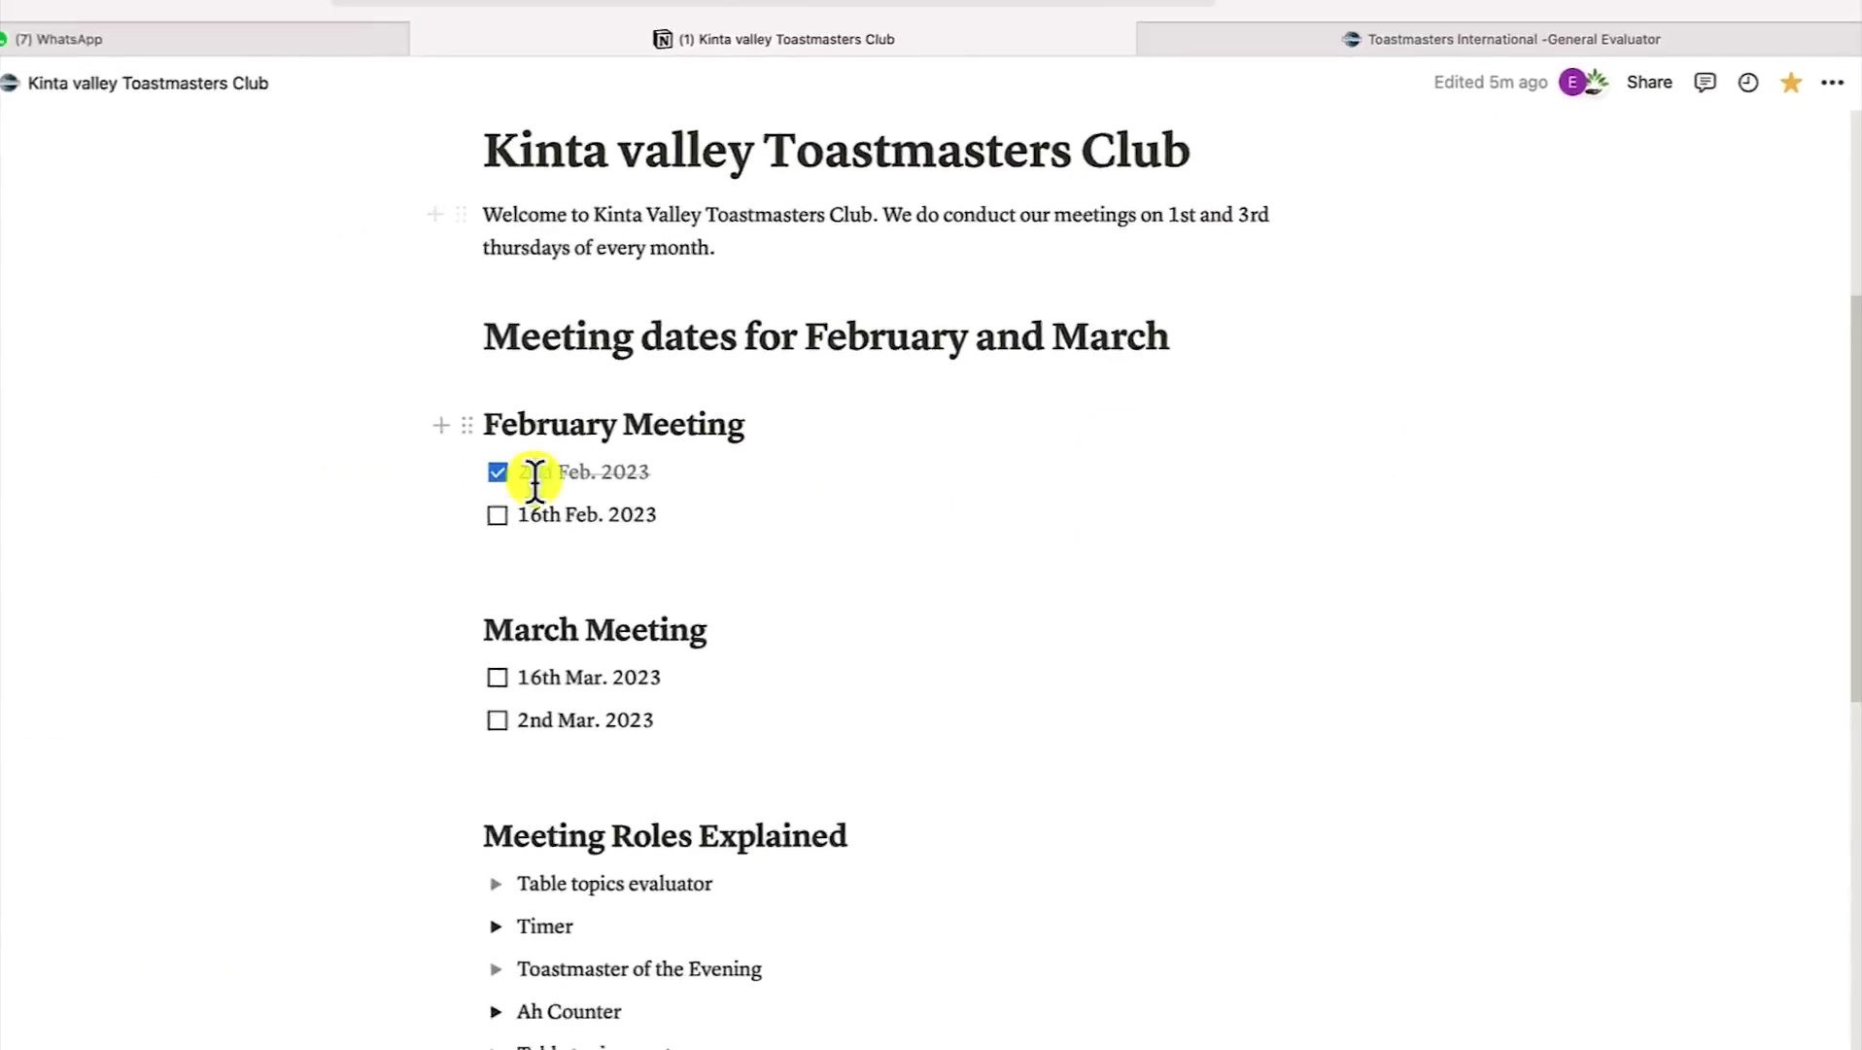
In Settings & members, open the Guests list and view the guest's 1-page access to Kinta valley Toastmasters Club
click(71, 228)
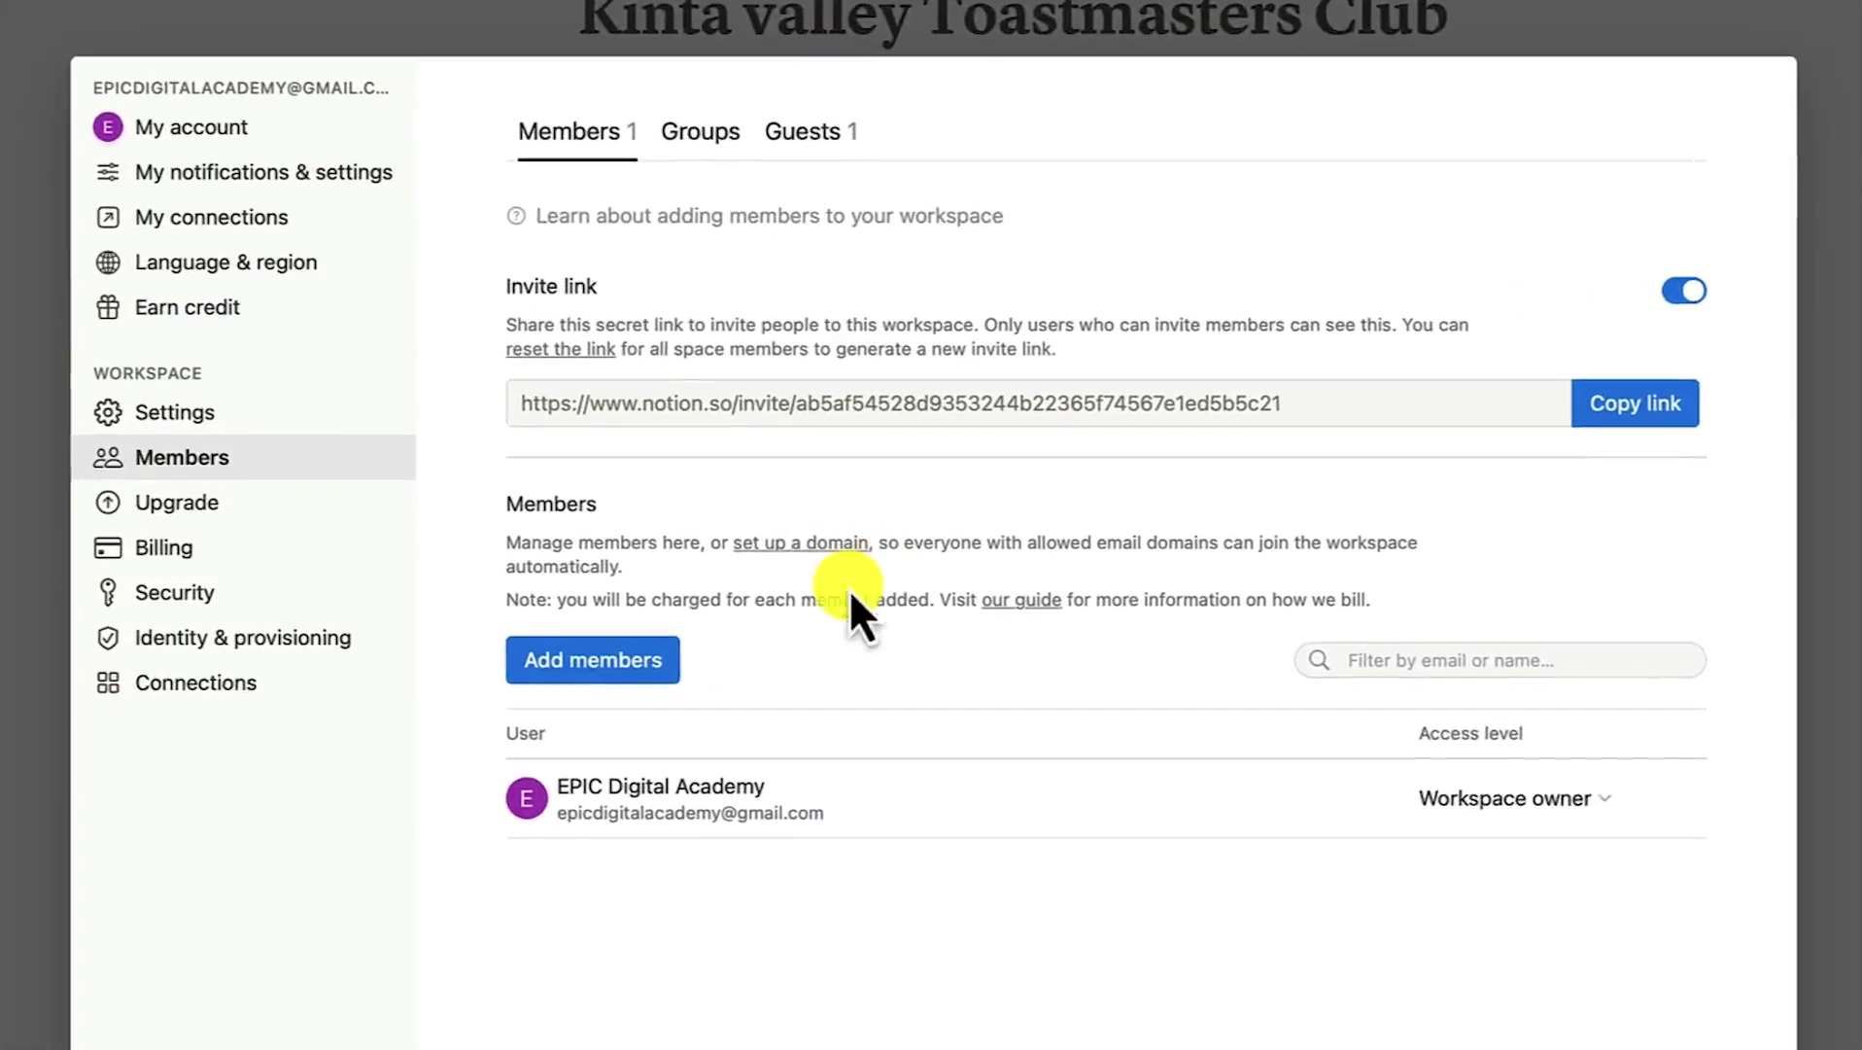
click(811, 102)
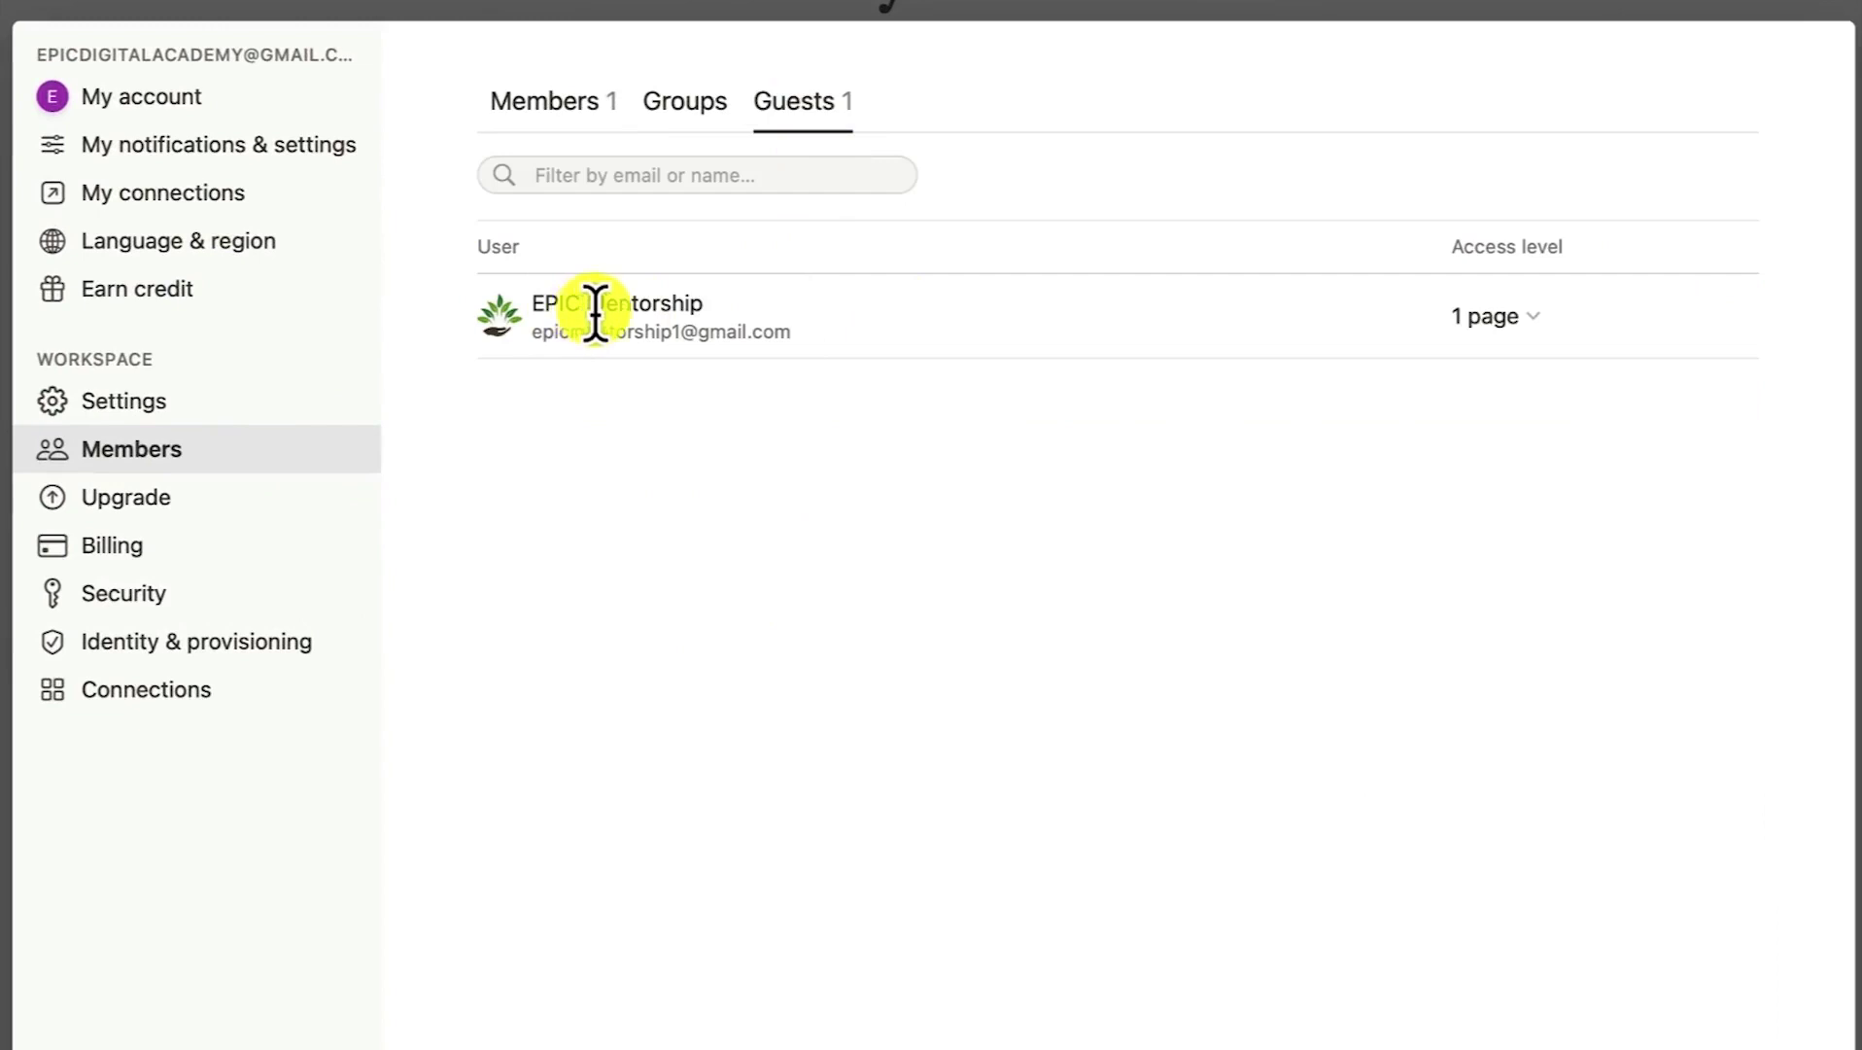
click(1543, 340)
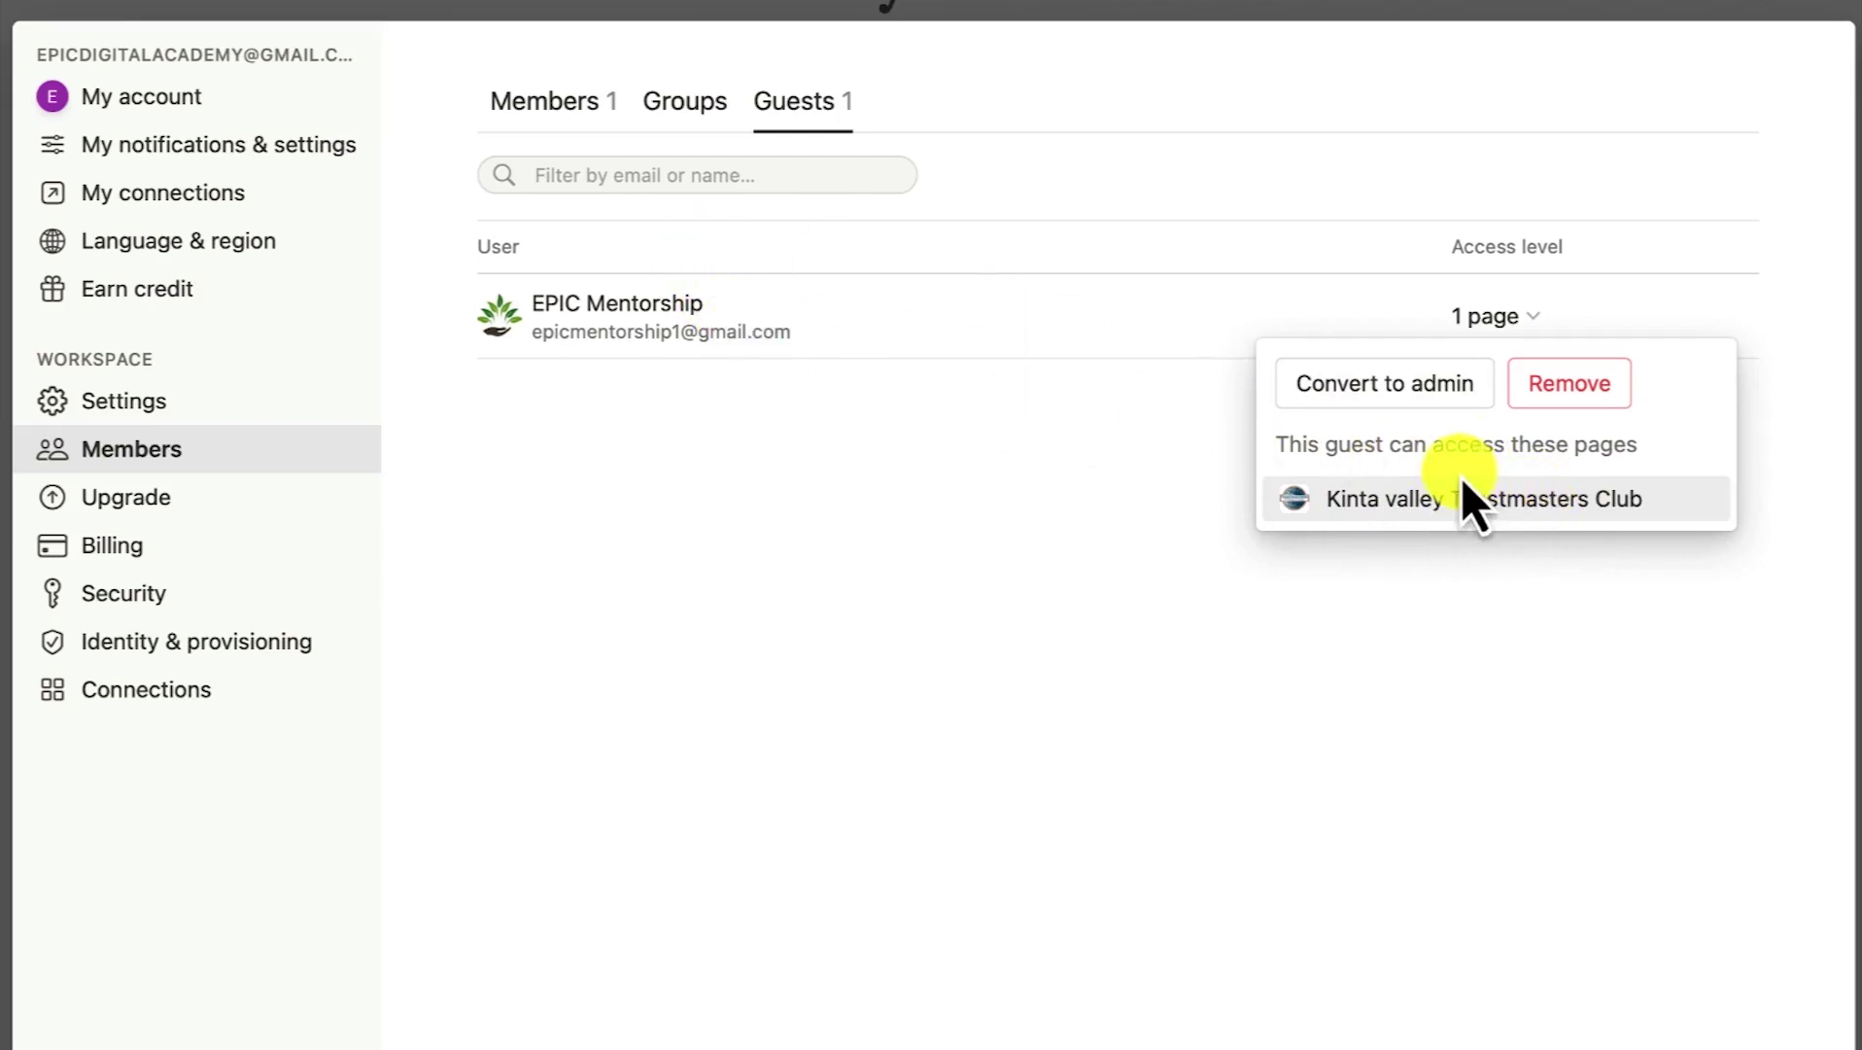
click(1445, 406)
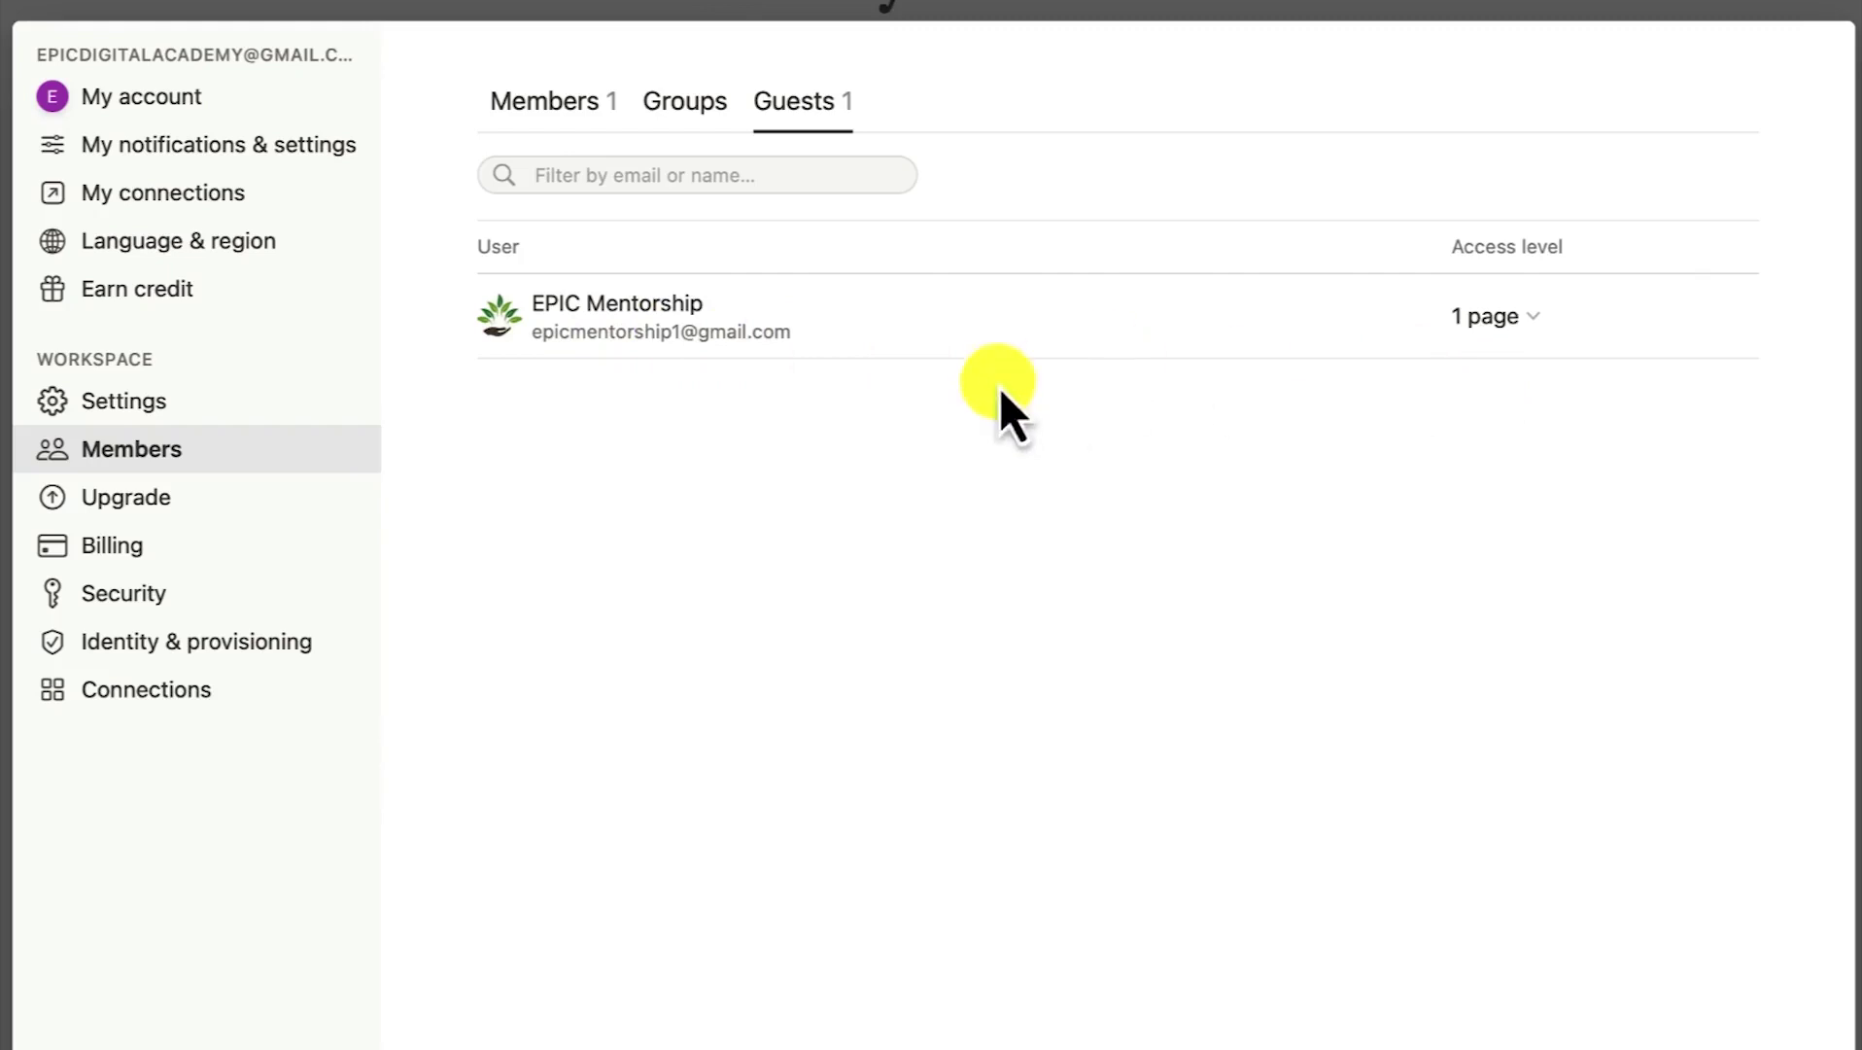
click(1528, 323)
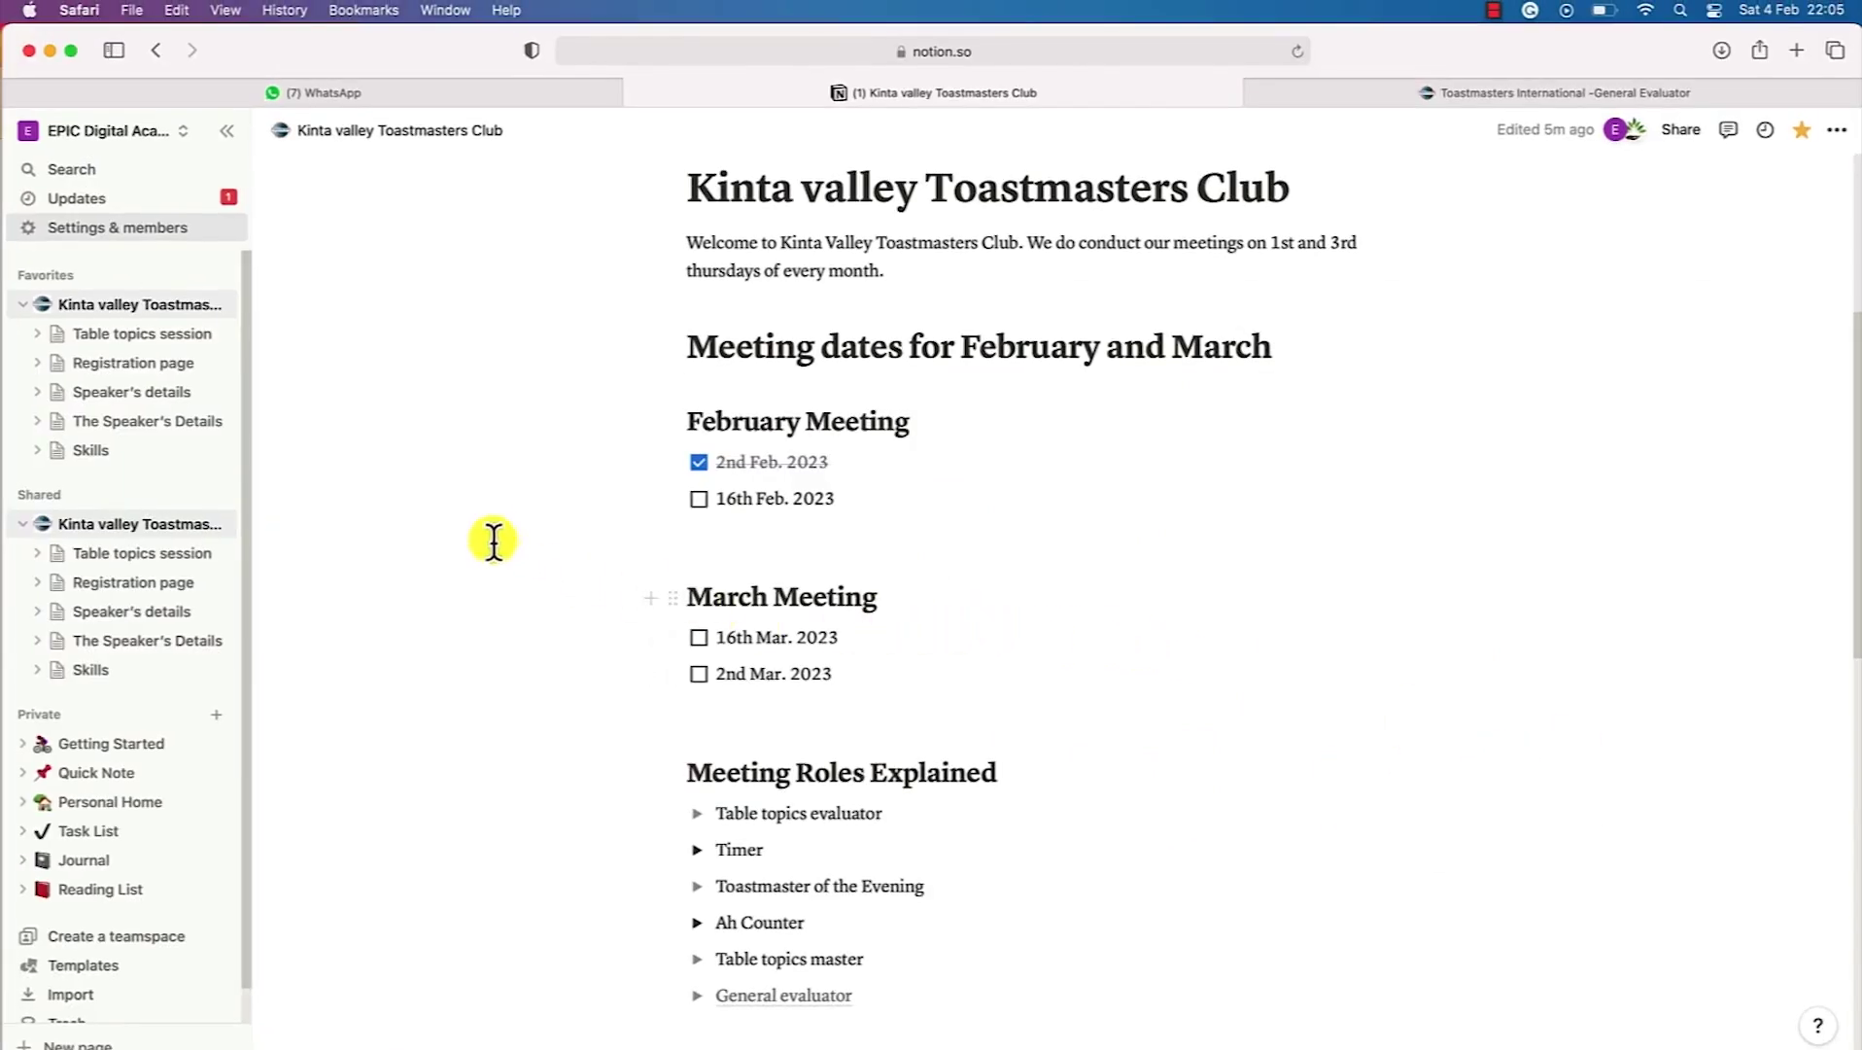
Open the newest Toastmaster of the Evening comment notification in Updates to mark it read, then close the inbox
scroll(1025, 835, down, 1)
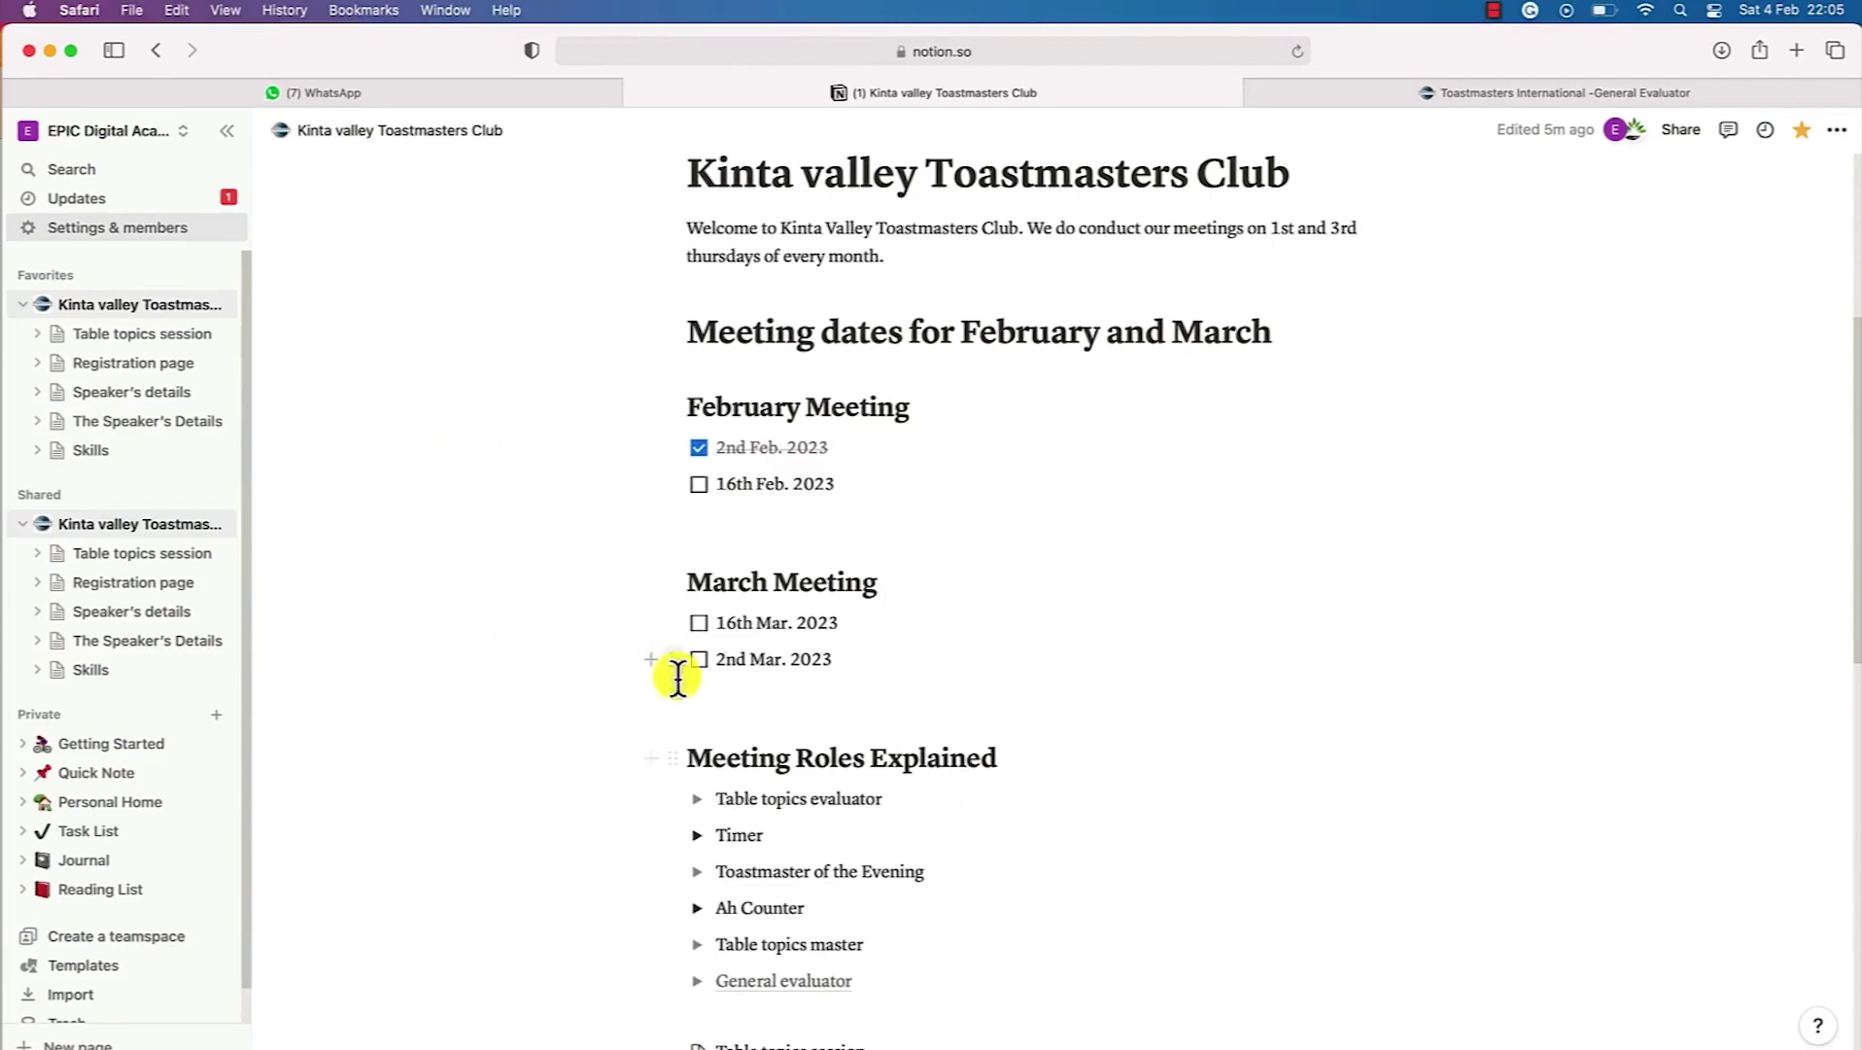
click(102, 201)
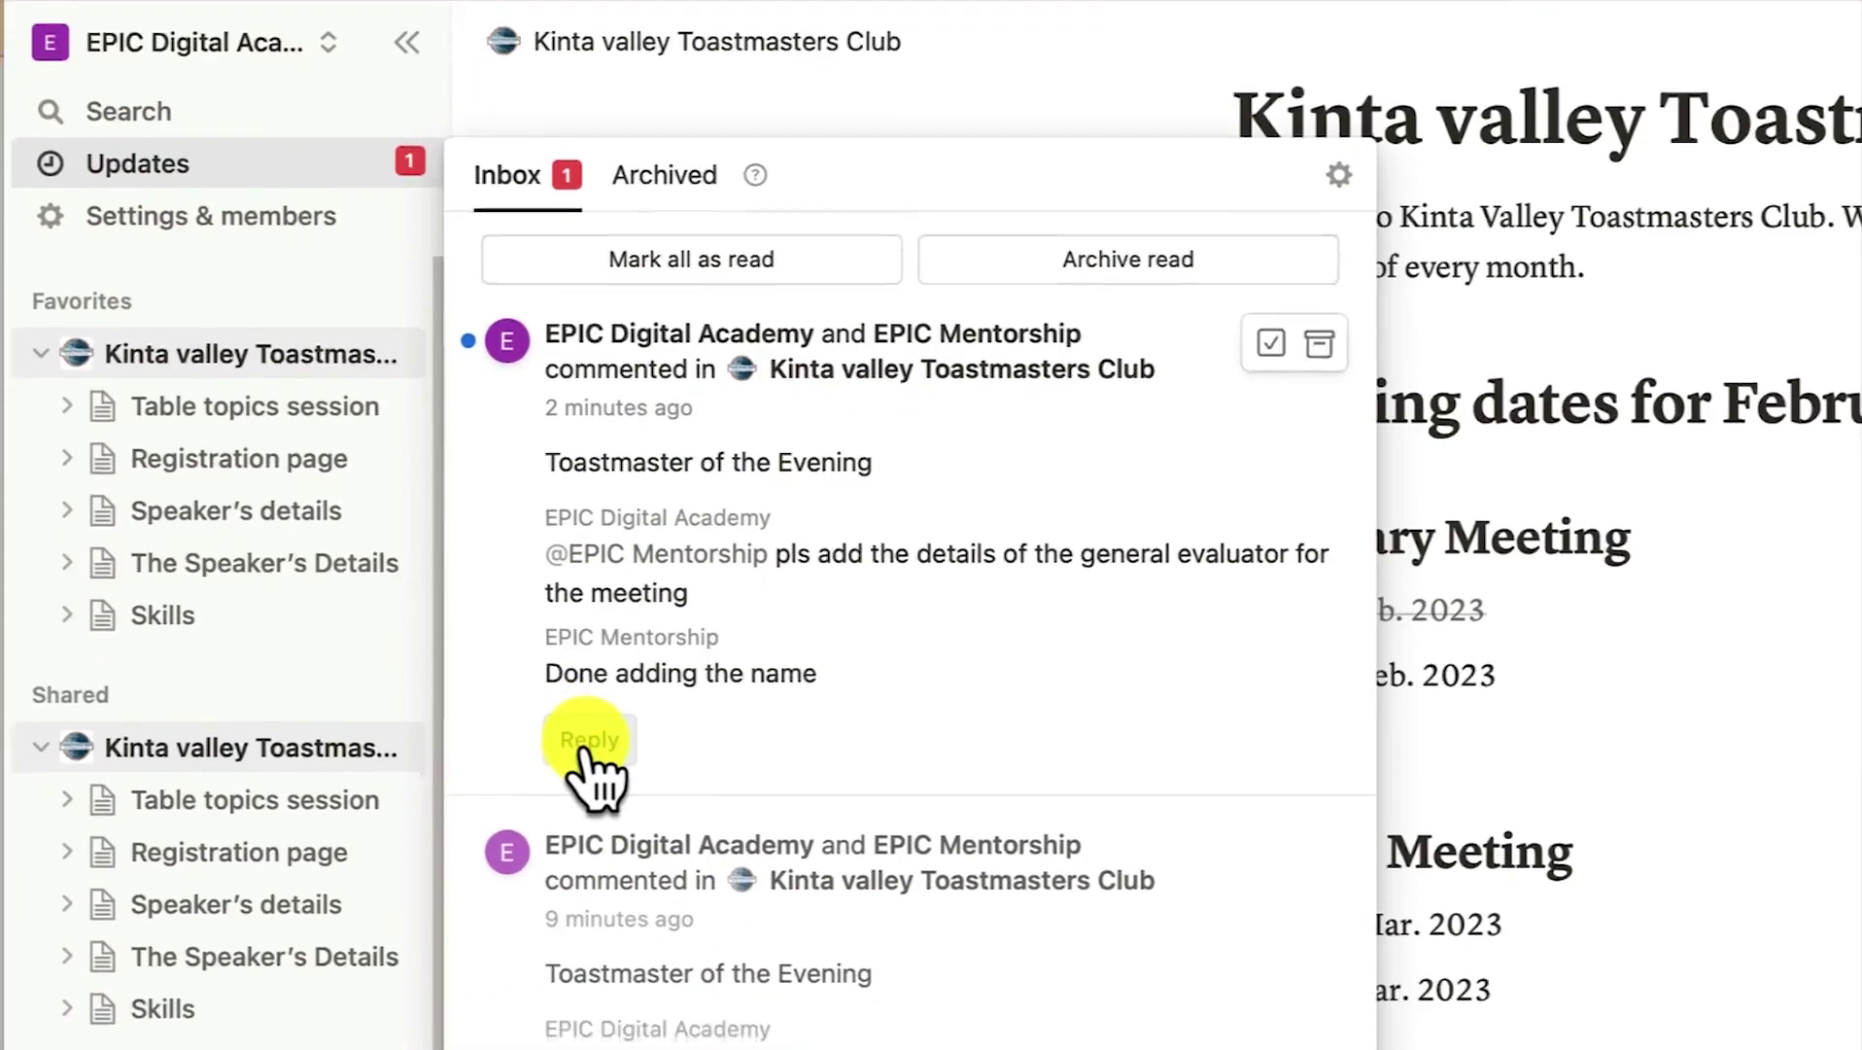
click(589, 829)
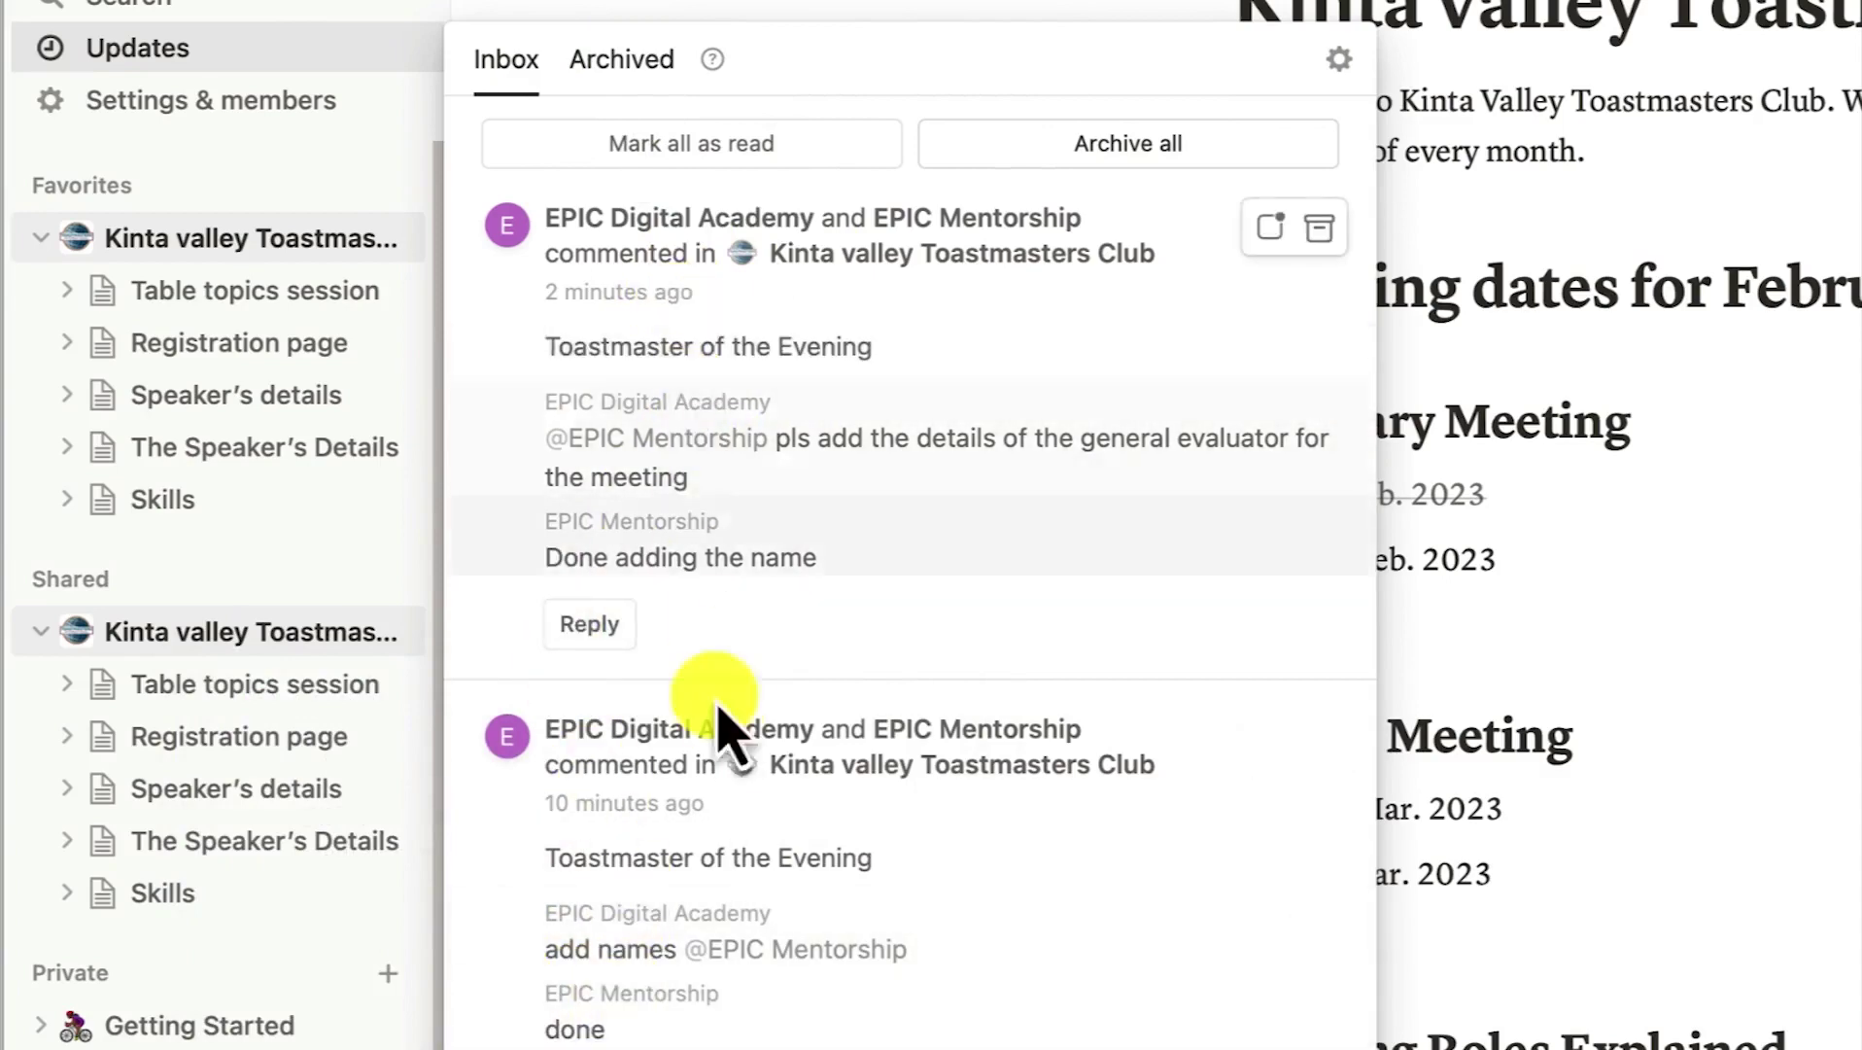
click(597, 304)
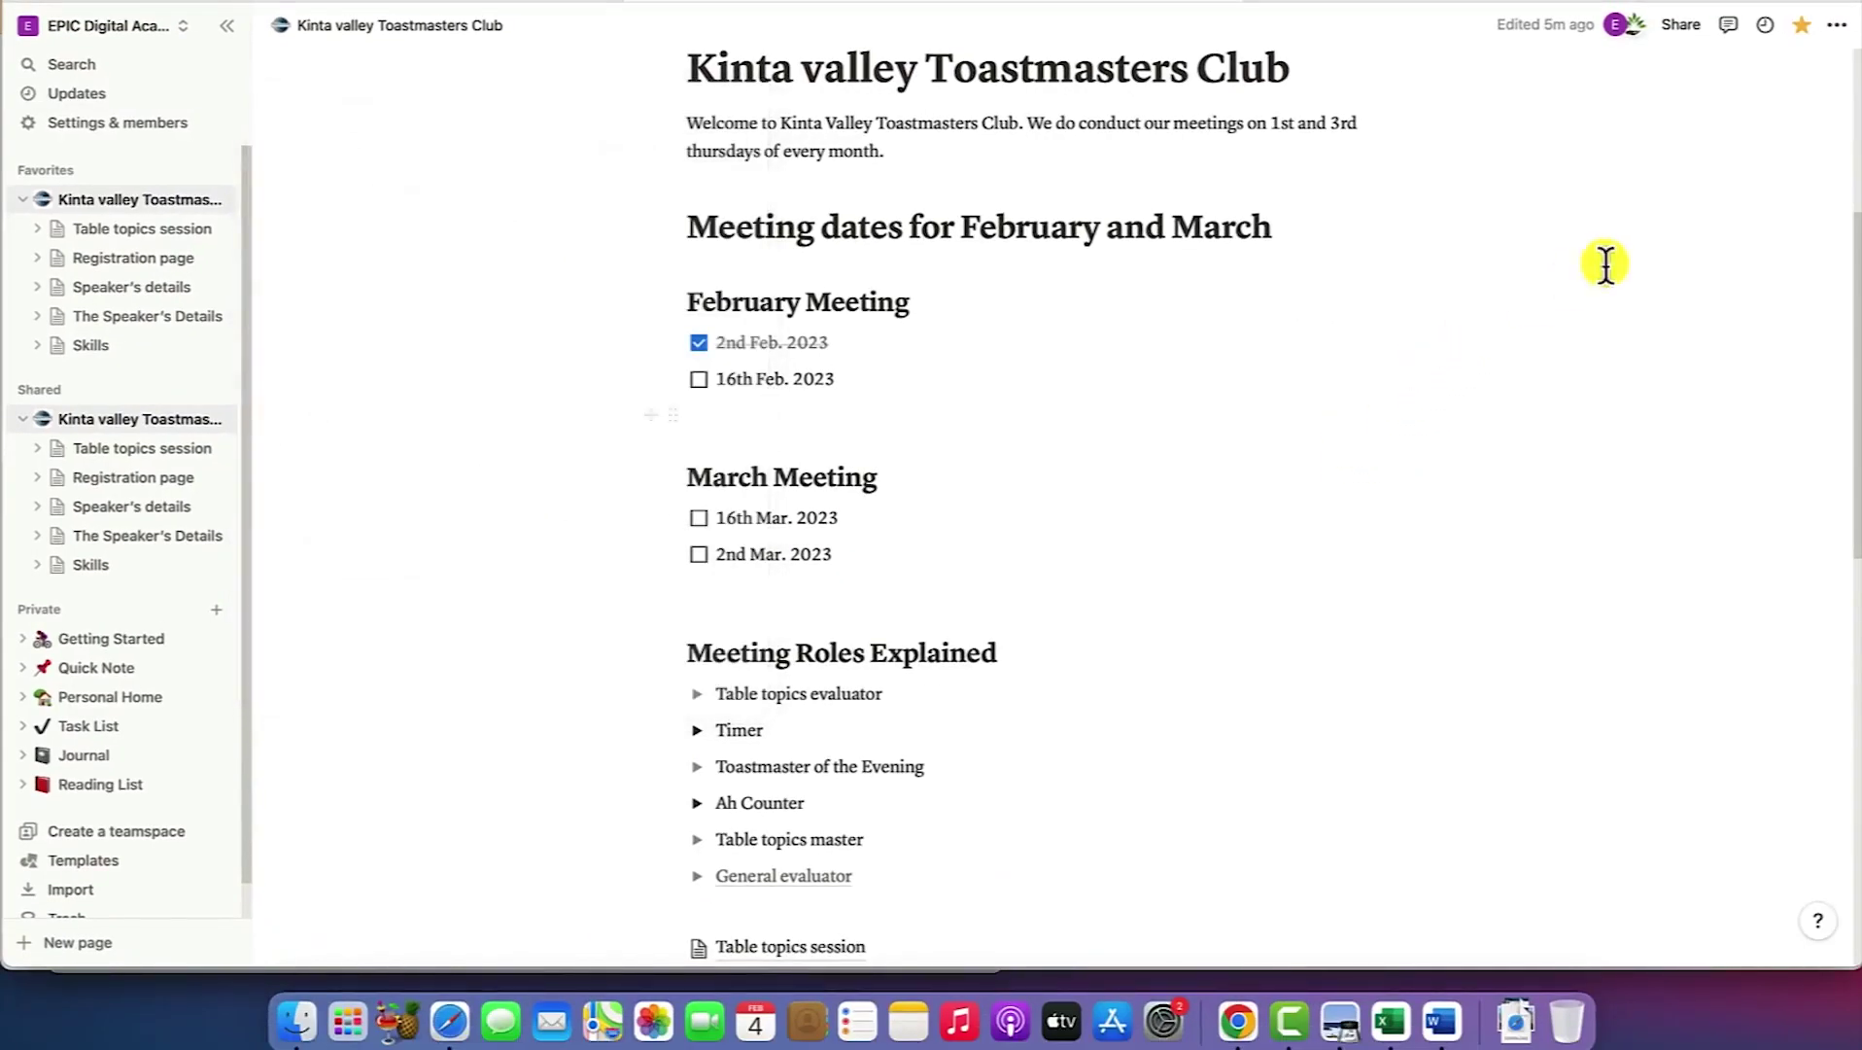
Copy the club page's public notion.site link via Copy web link under Share to web
click(1689, 27)
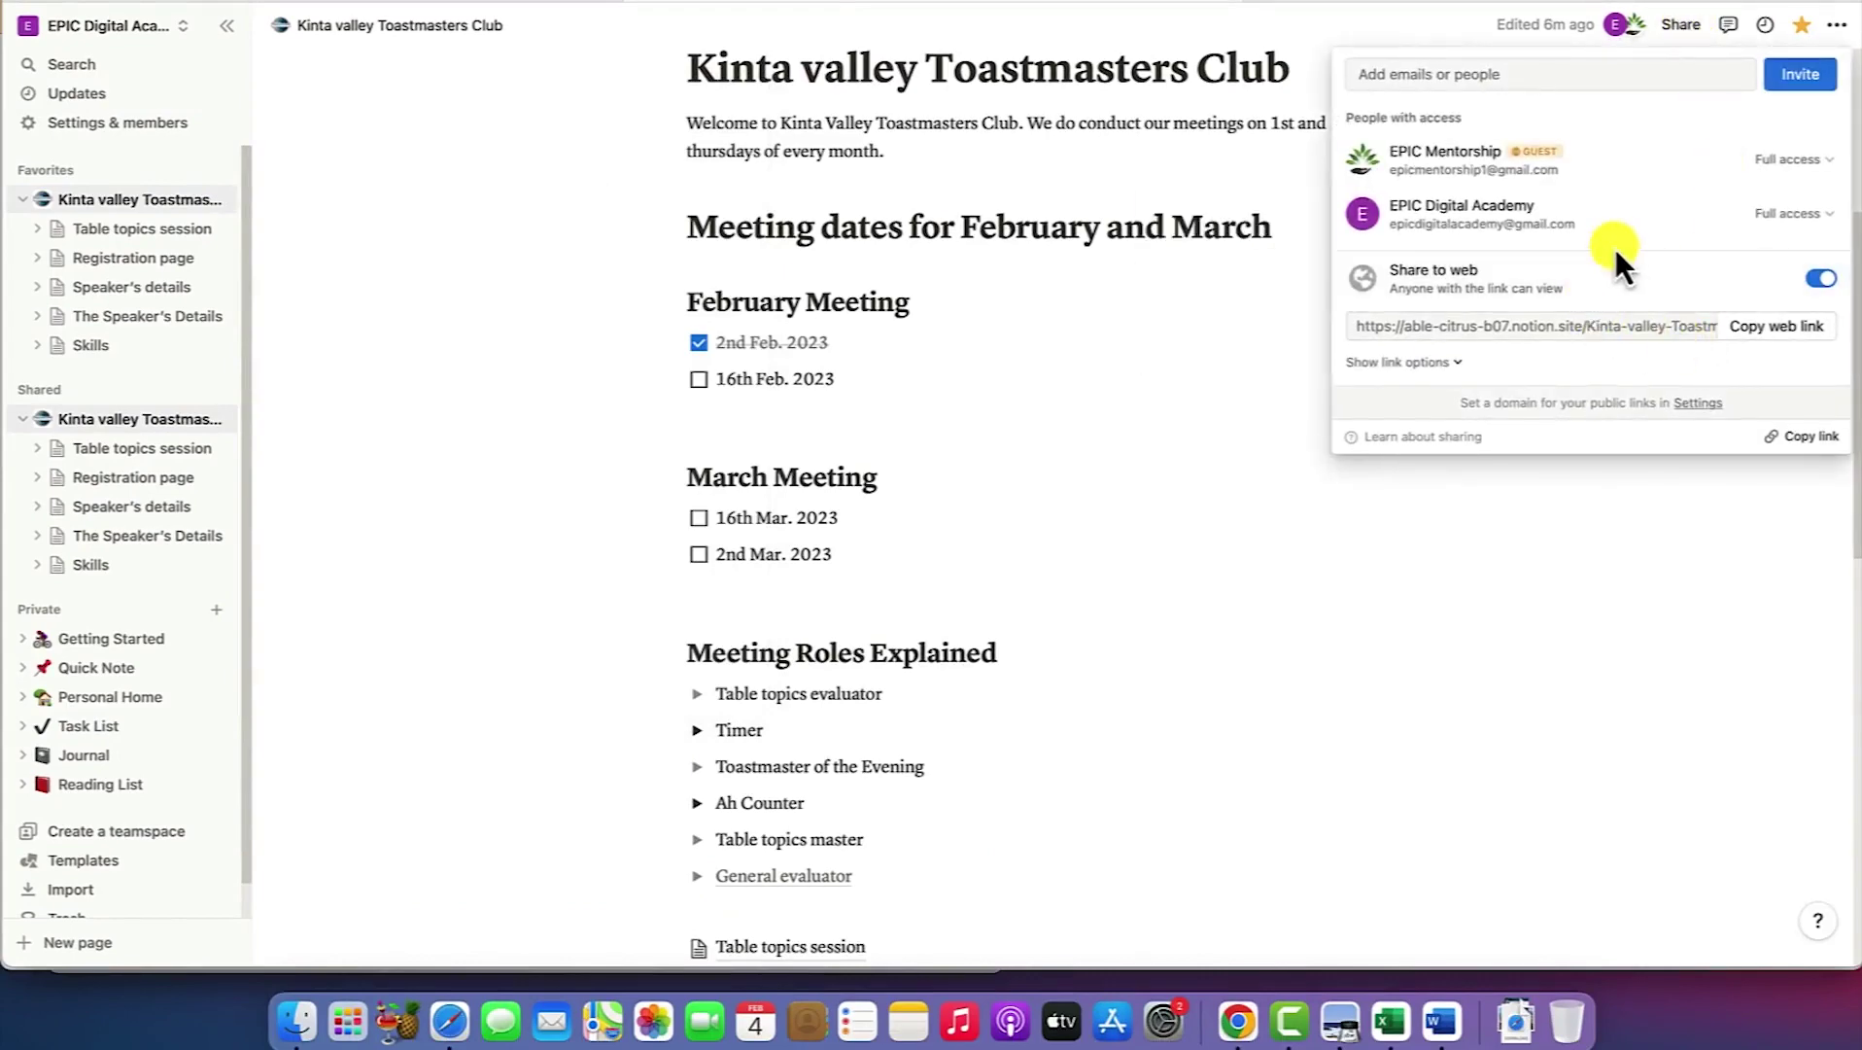
mouse_move(1623, 282)
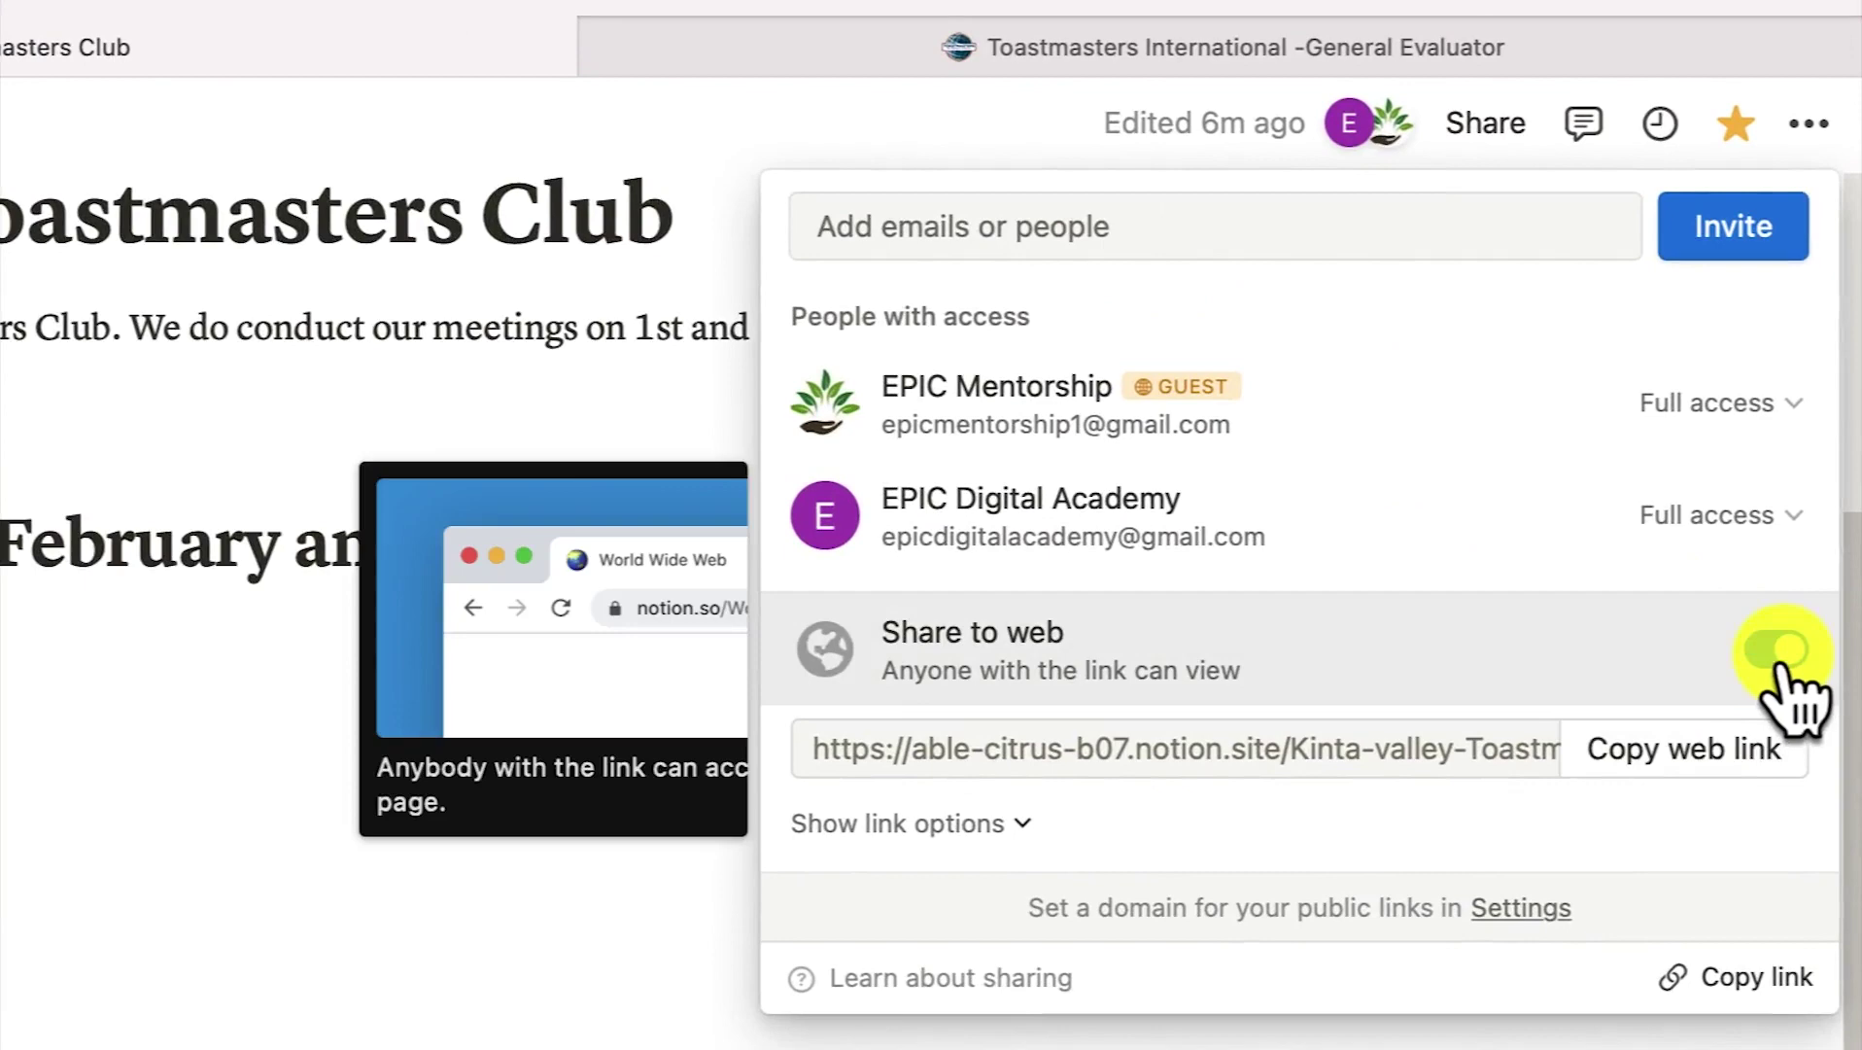
click(1696, 753)
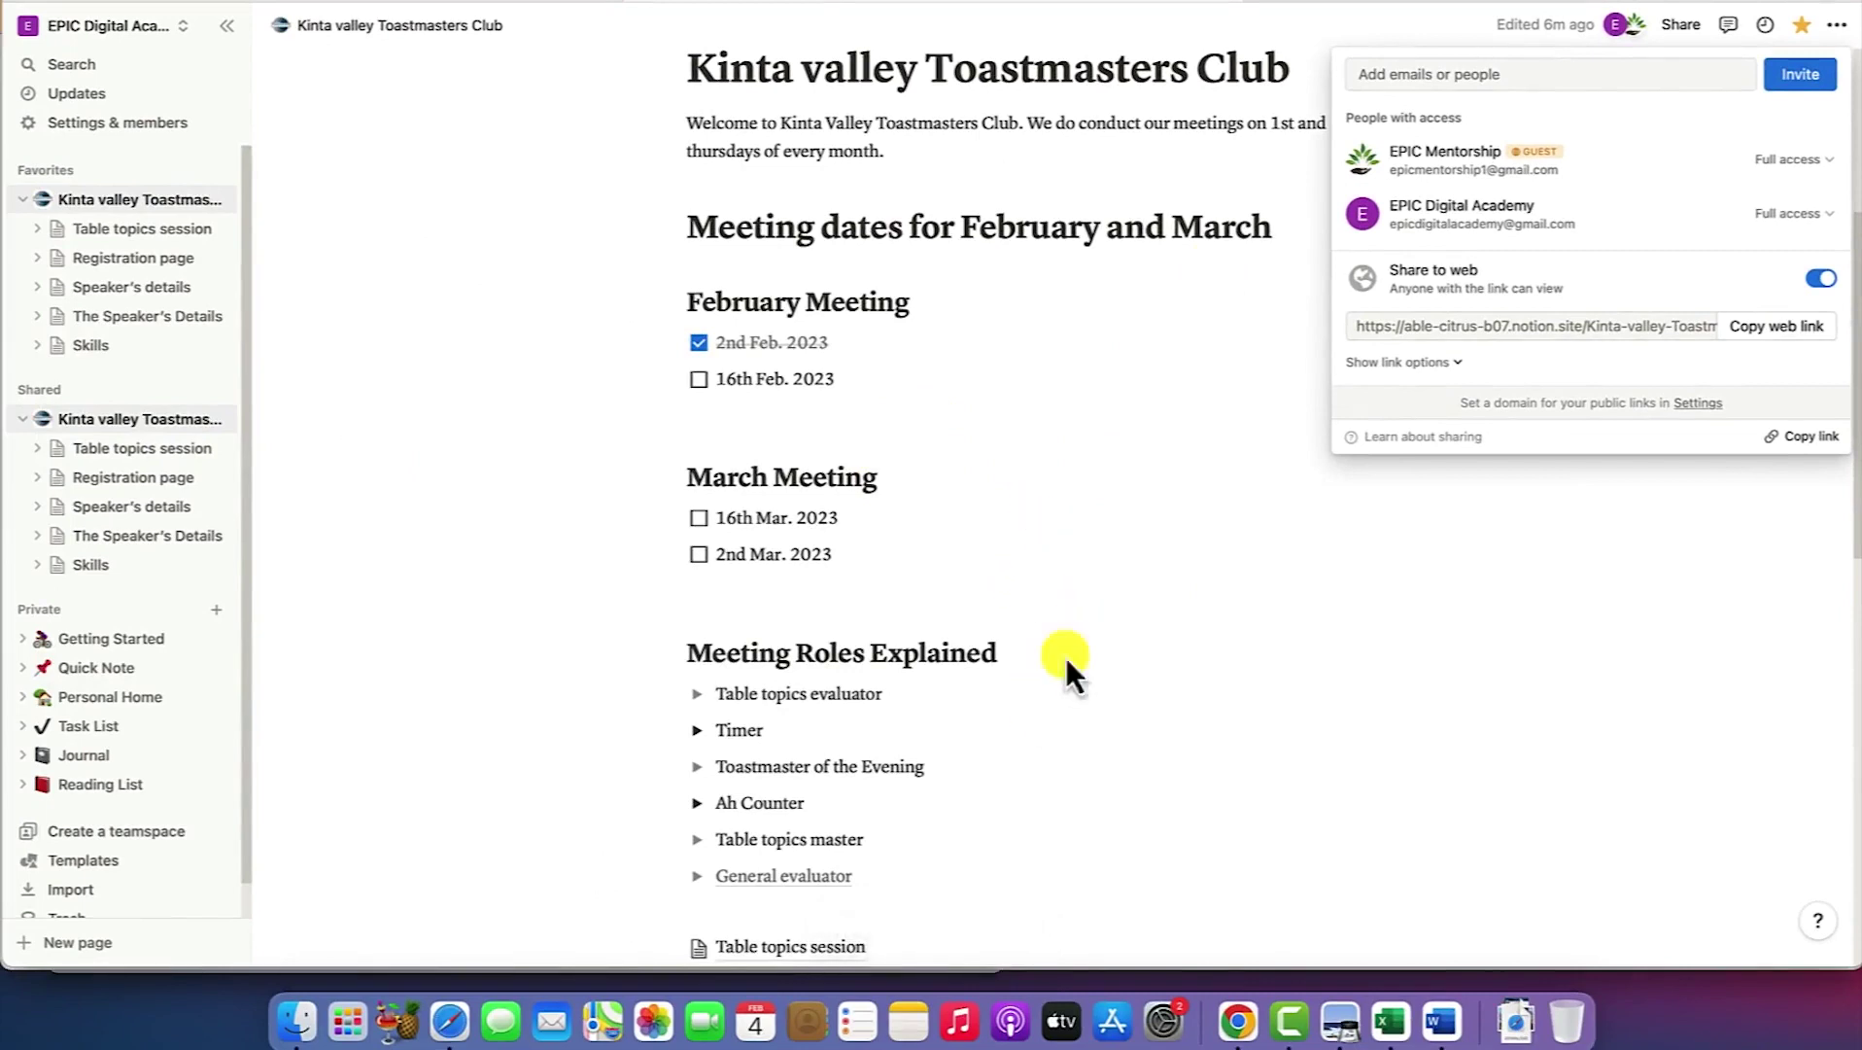
click(1205, 470)
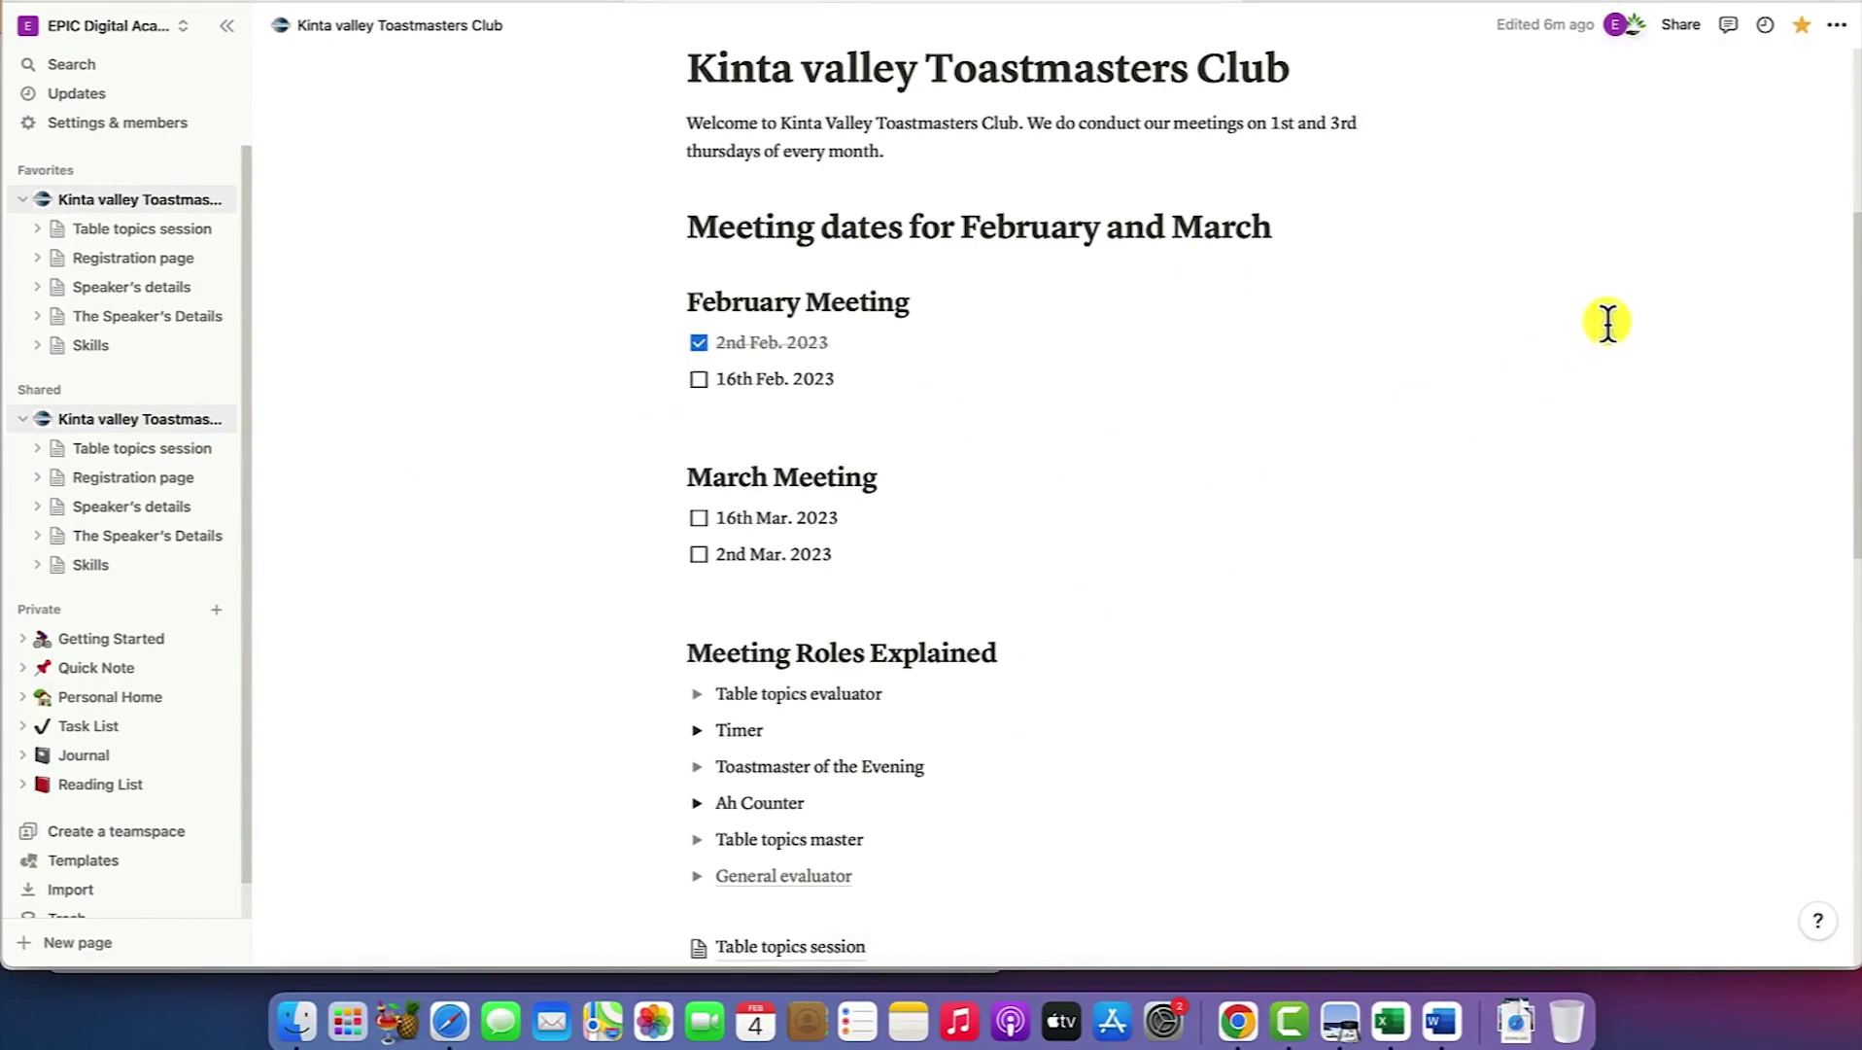
scroll(980, 495, up, 5)
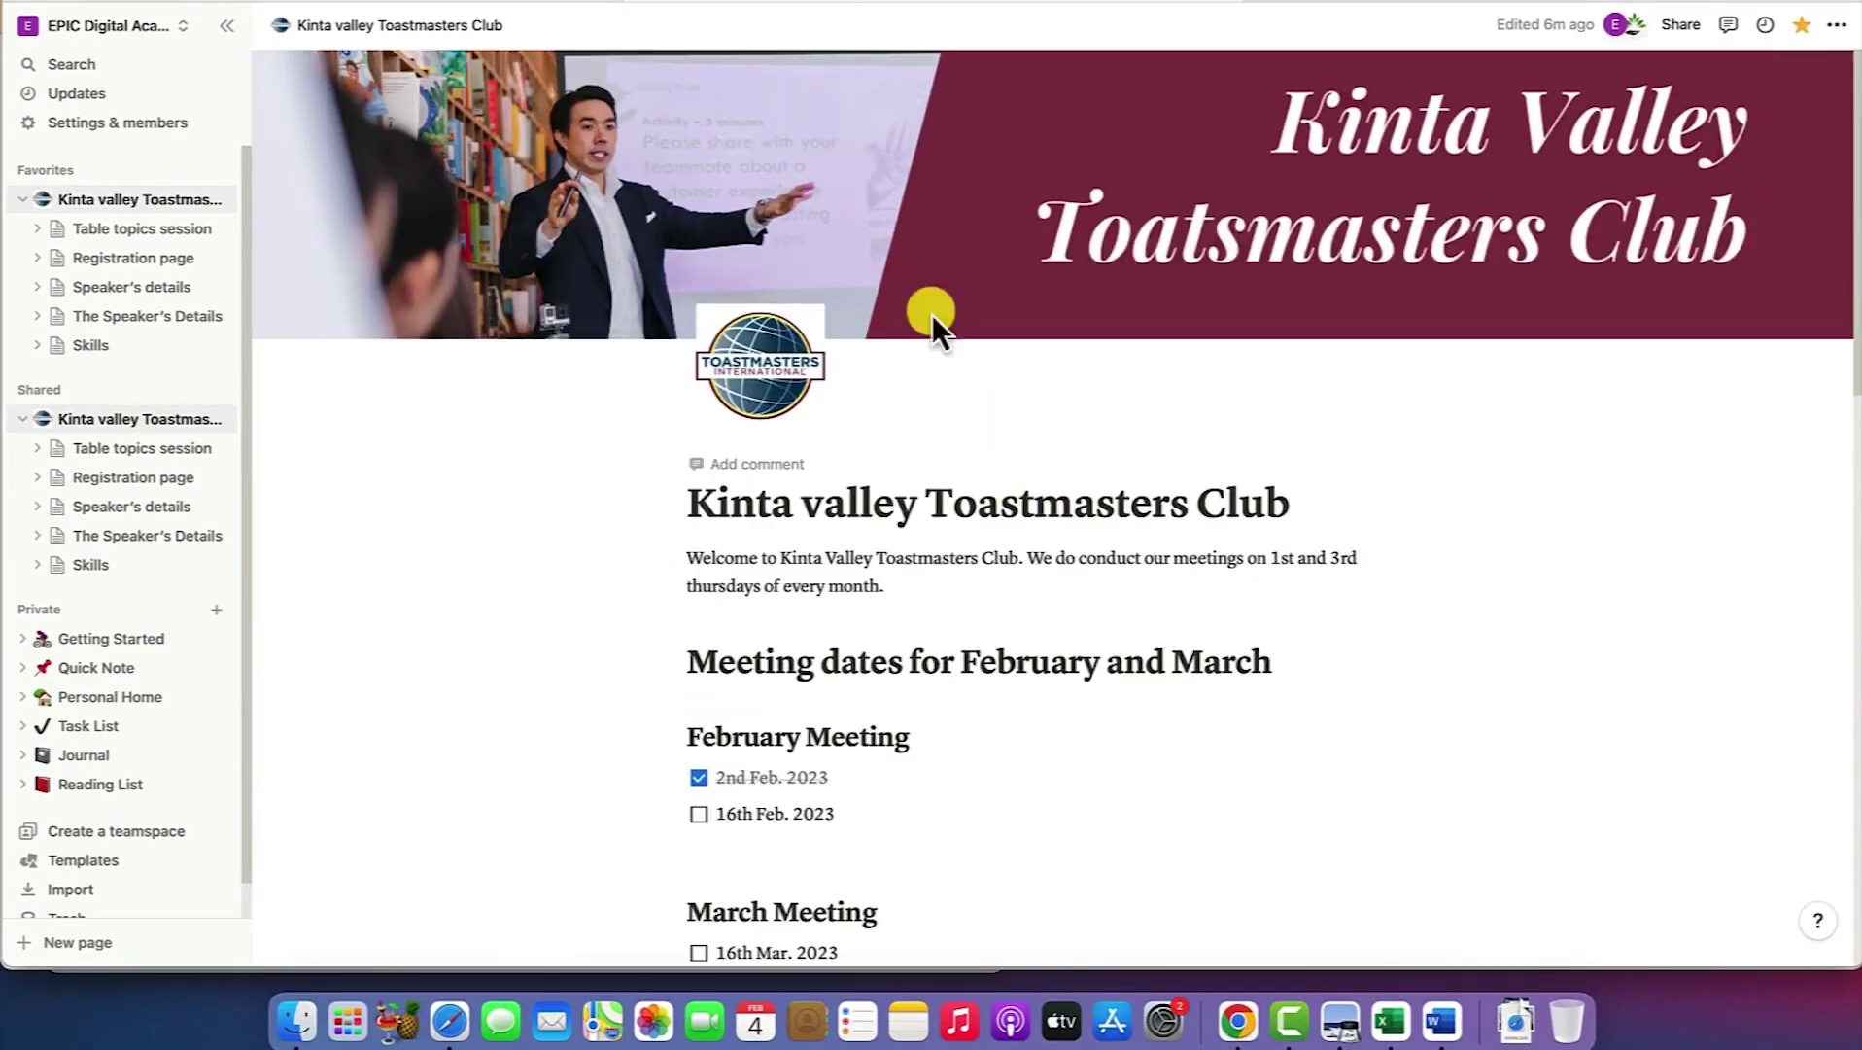
Load the copied notion.site link in a new Chrome tab, scroll the published page, then return to Safari
click(1247, 1026)
key(super+t)
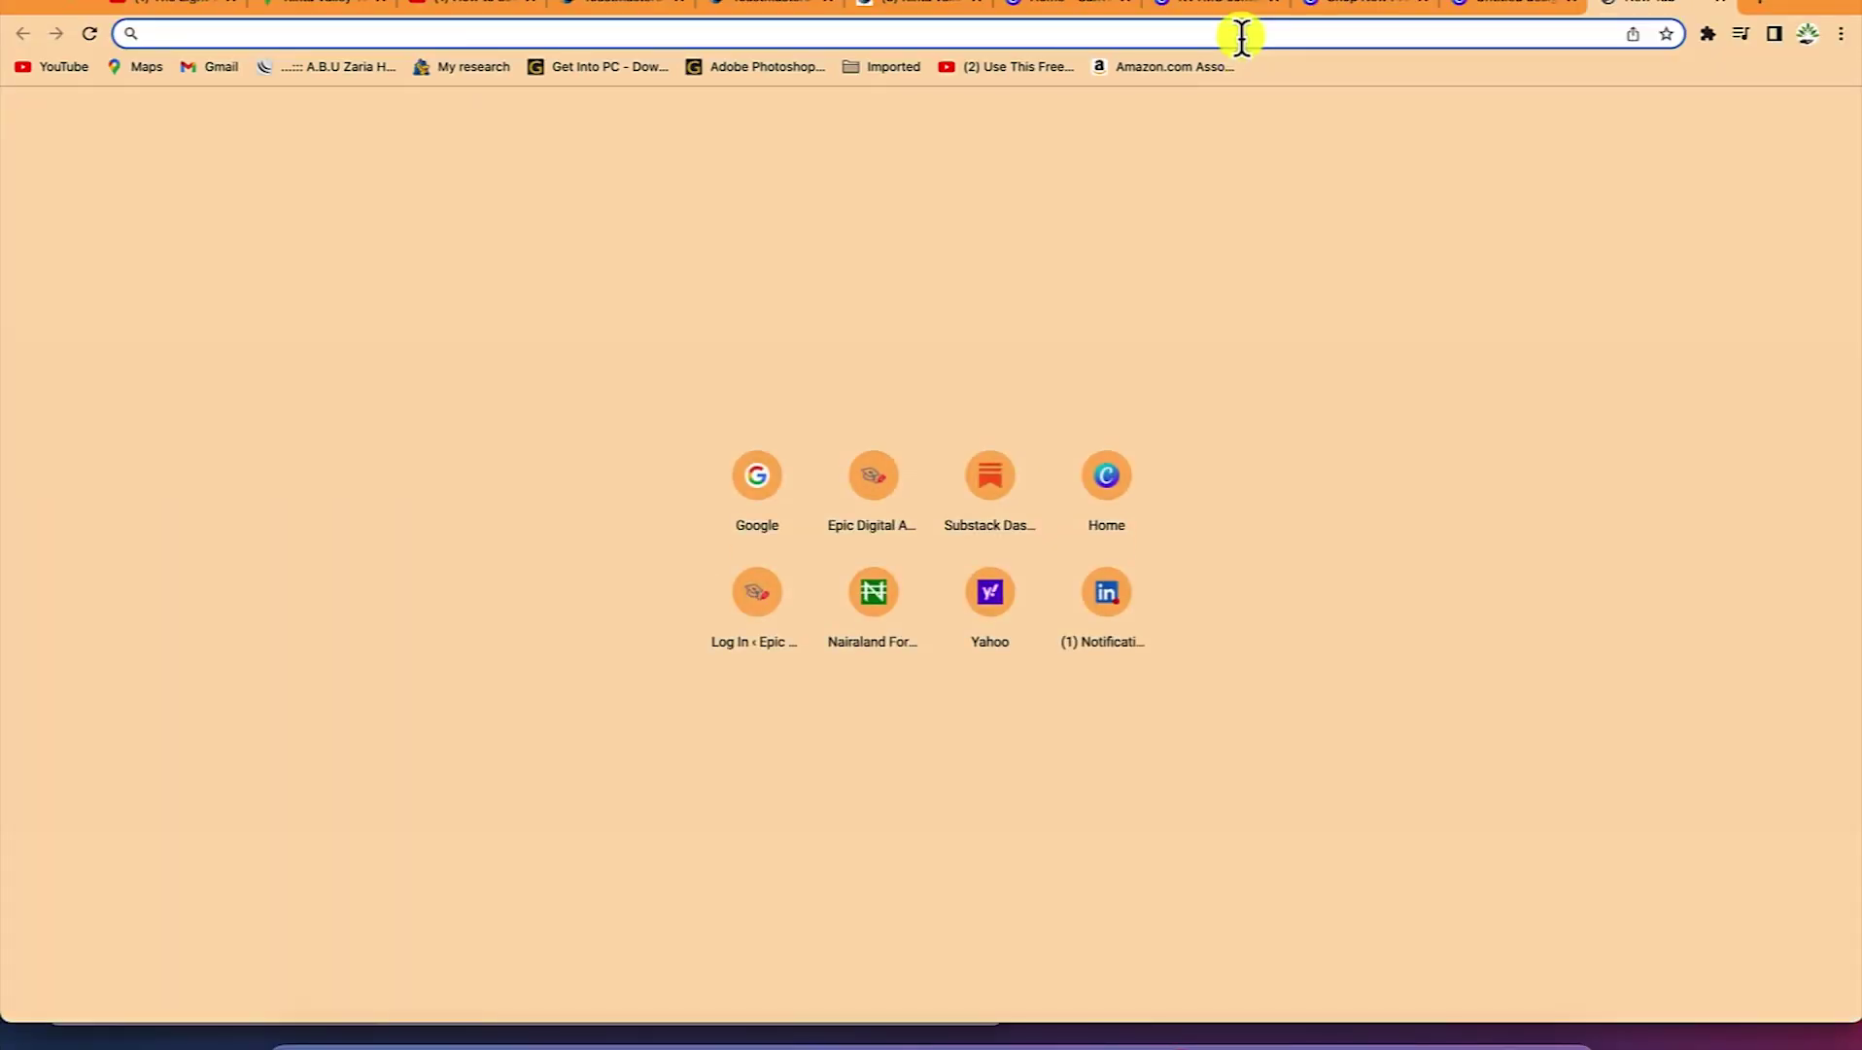
key(super+v)
key(Return)
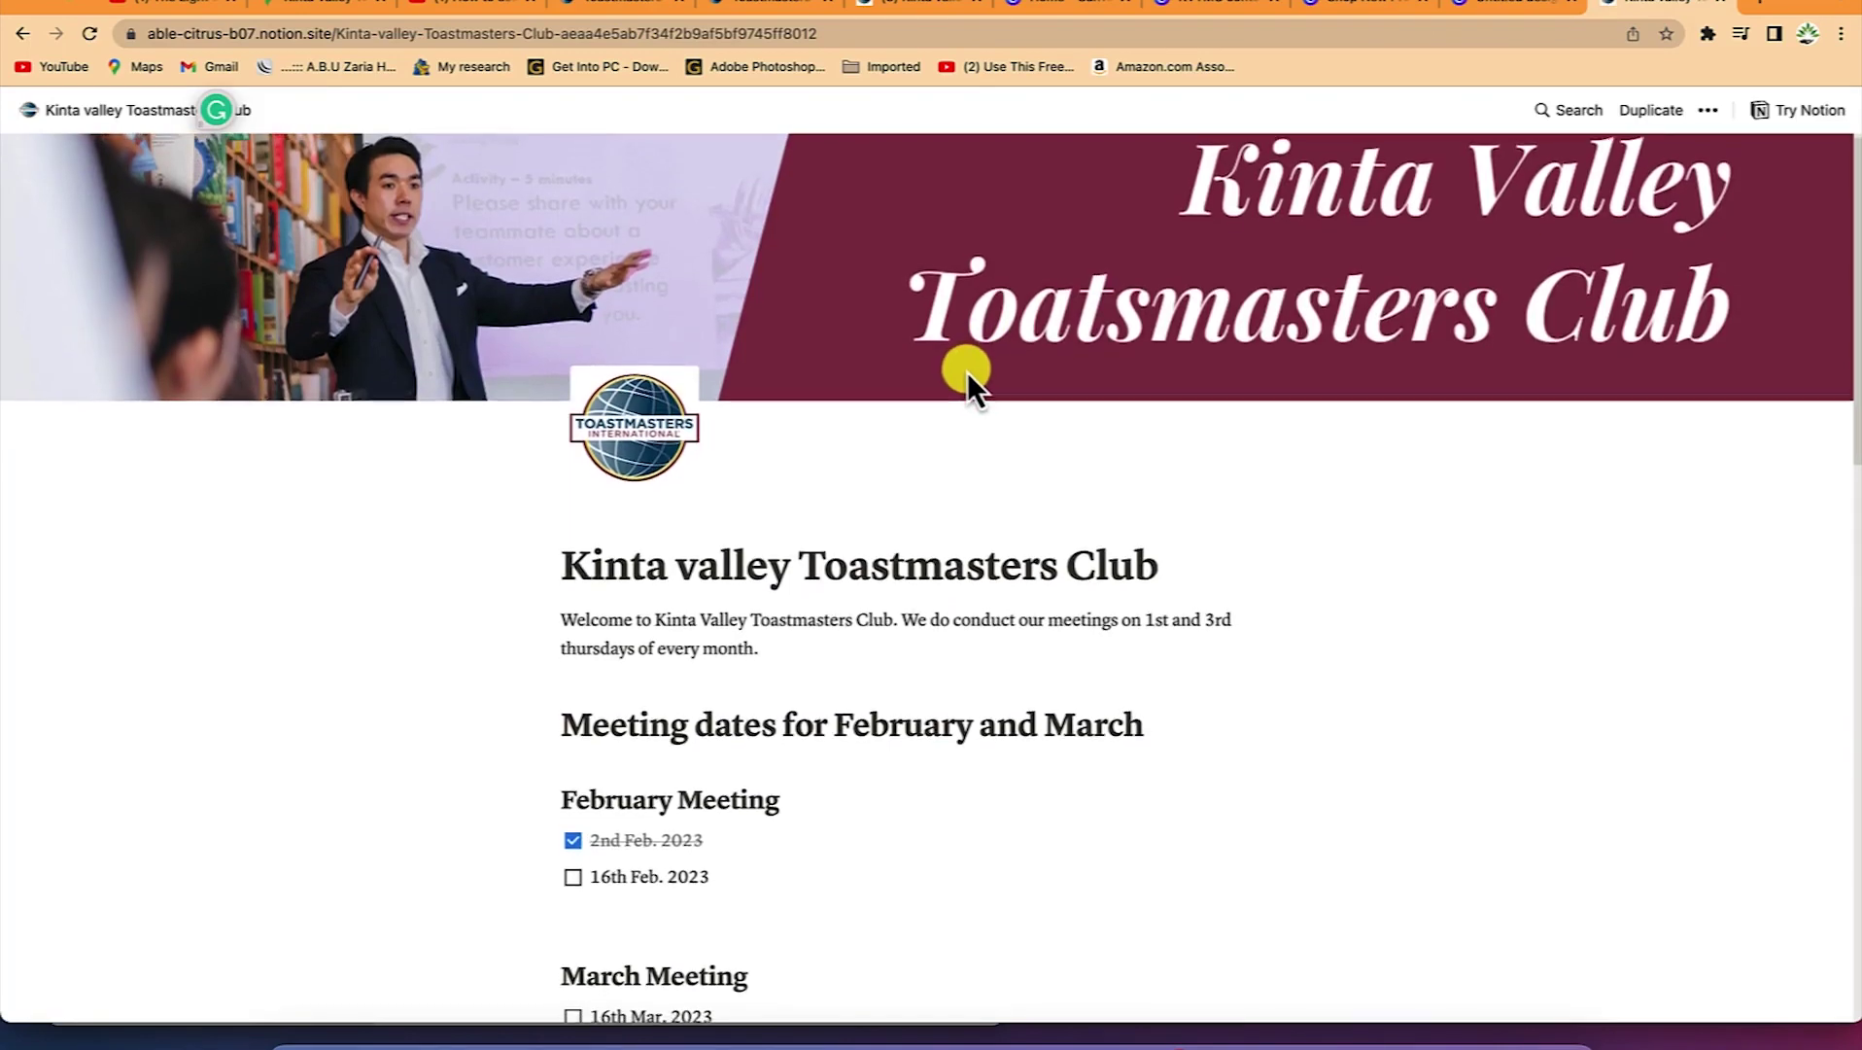
scroll(967, 372, down, 8)
scroll(967, 373, down, 5)
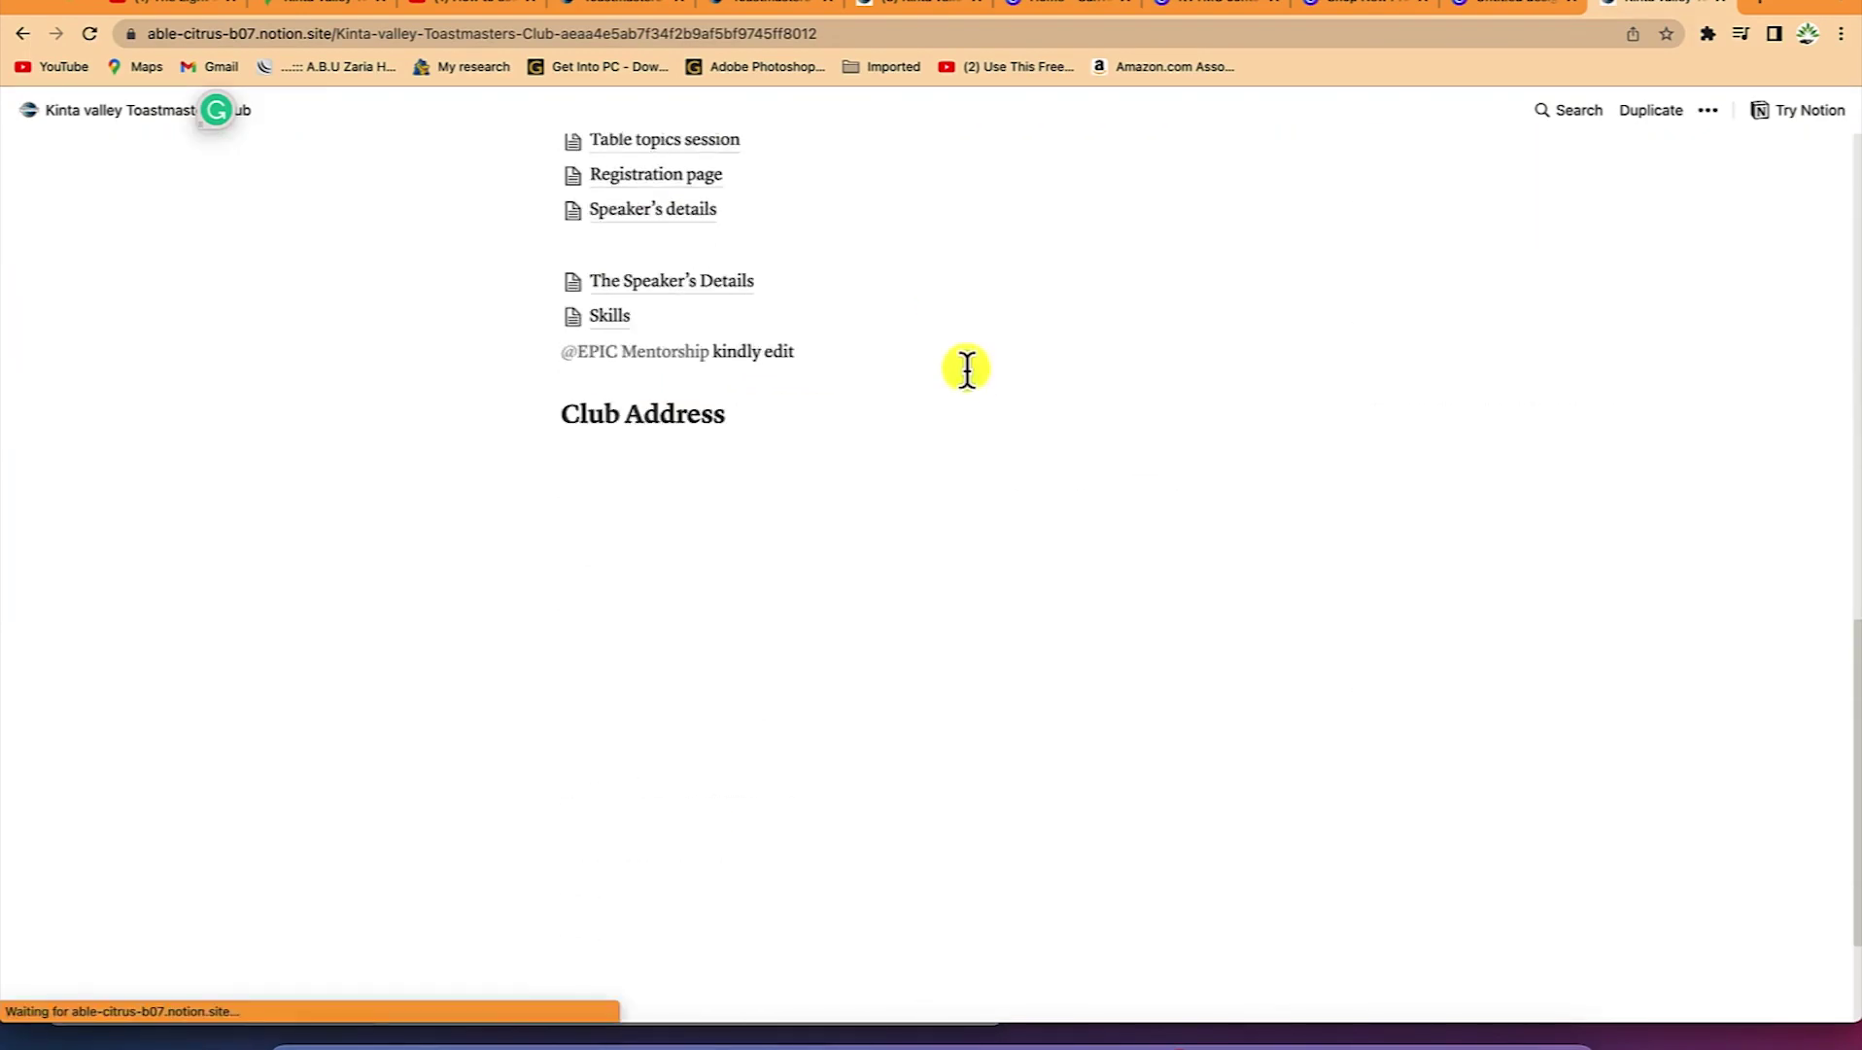
scroll(967, 372, up, 2)
scroll(967, 372, down, 3)
scroll(967, 366, up, 15)
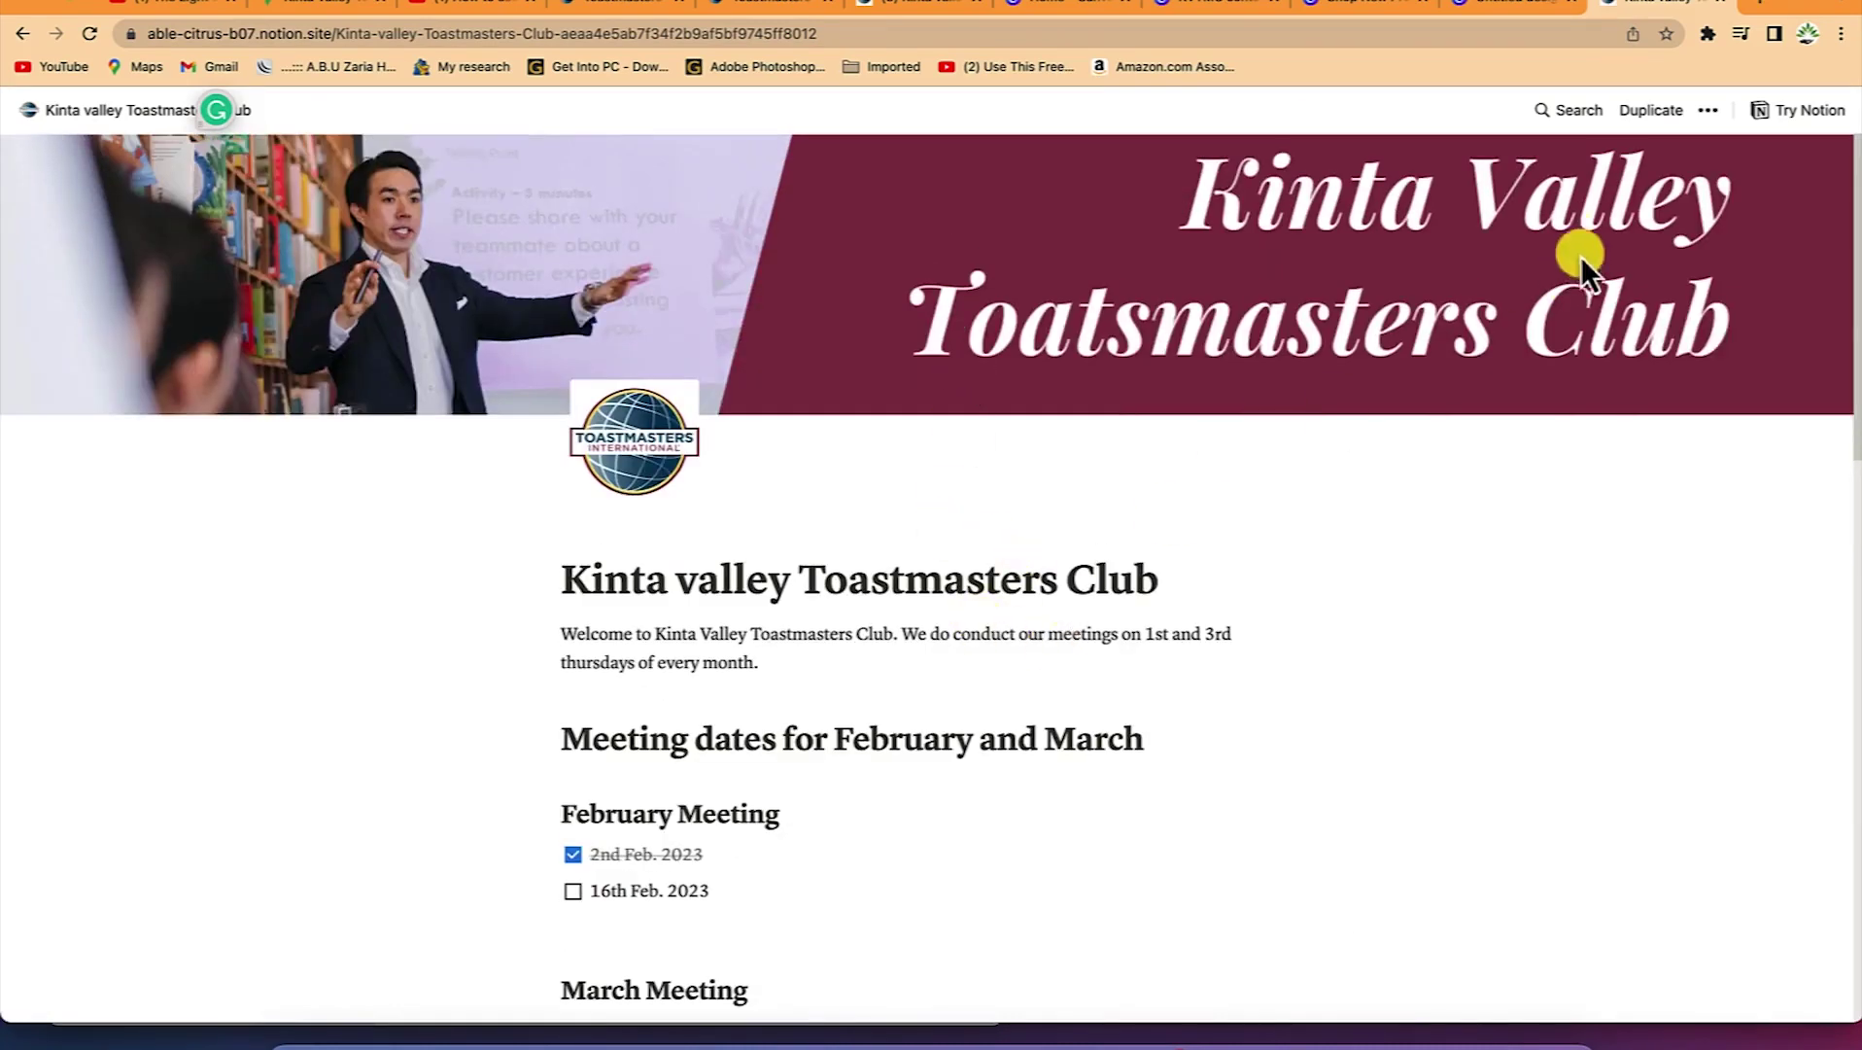
click(449, 1039)
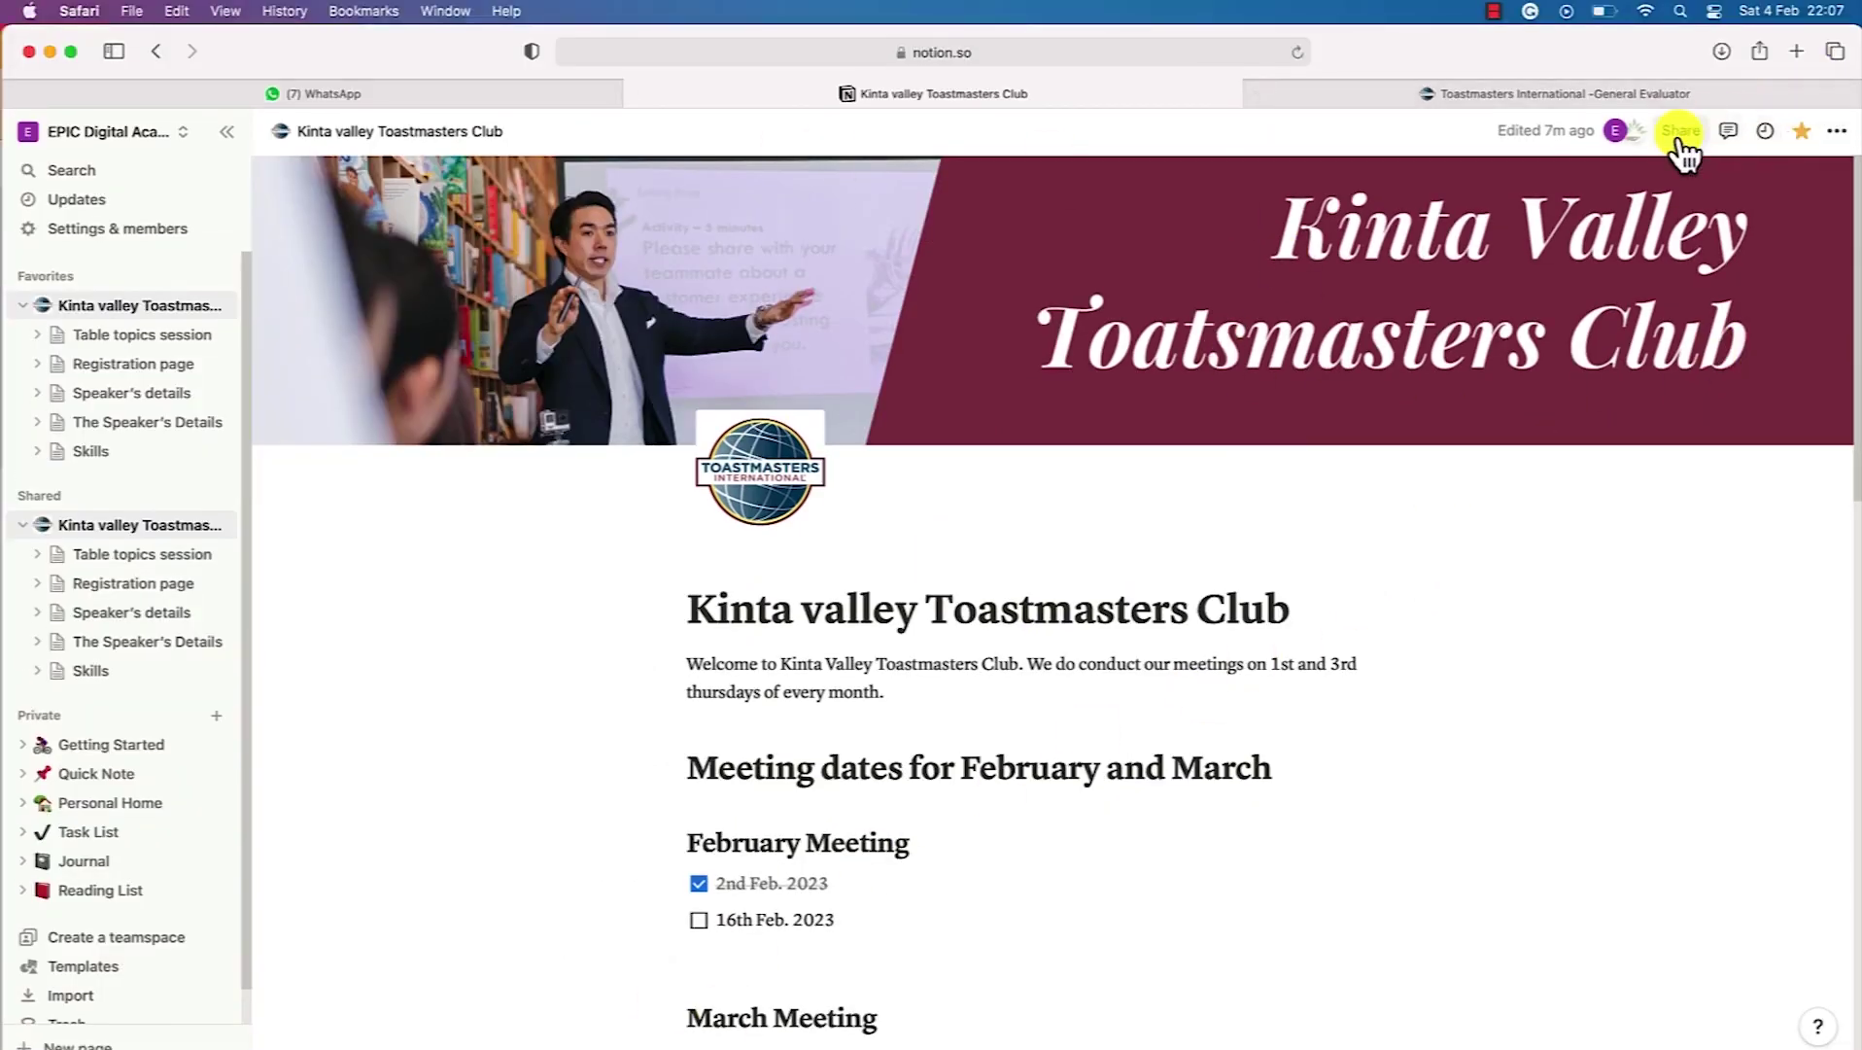
Switch on Allow comments and Allow editing in the club page's web link options
click(1681, 87)
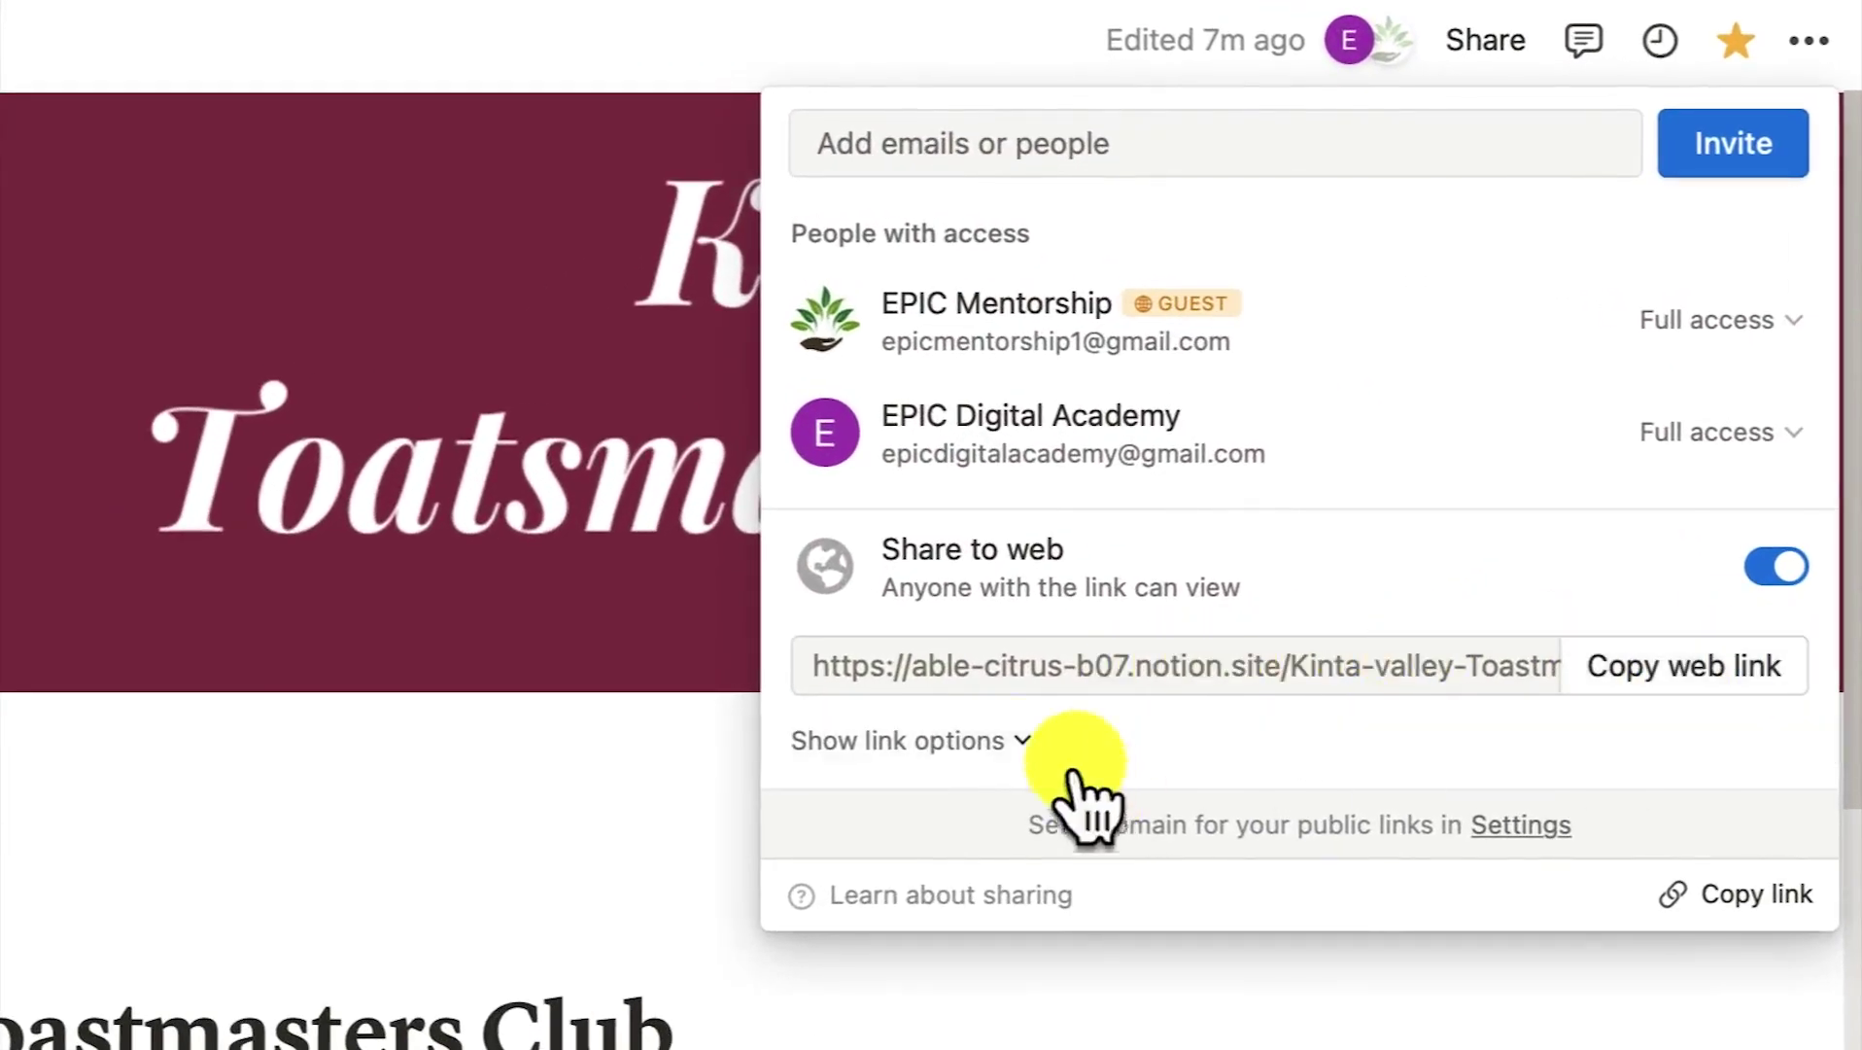
click(1011, 757)
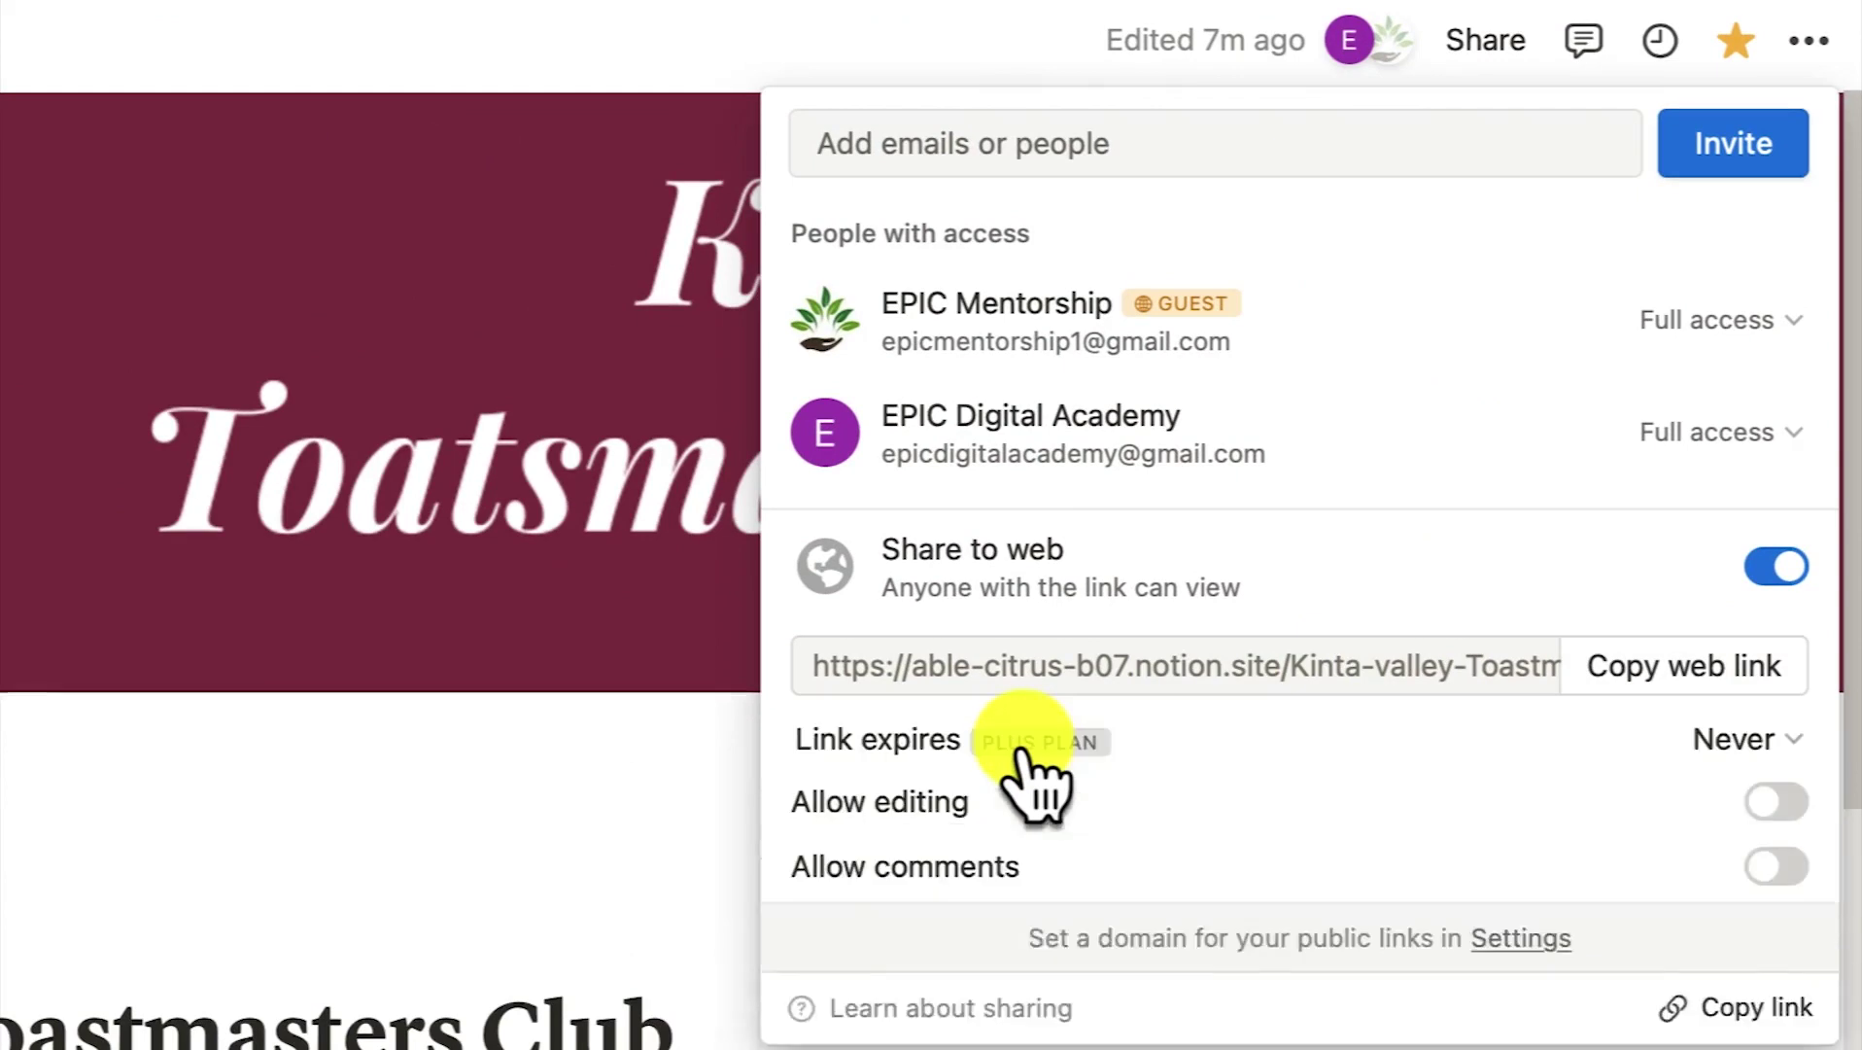
mouse_move(1223, 942)
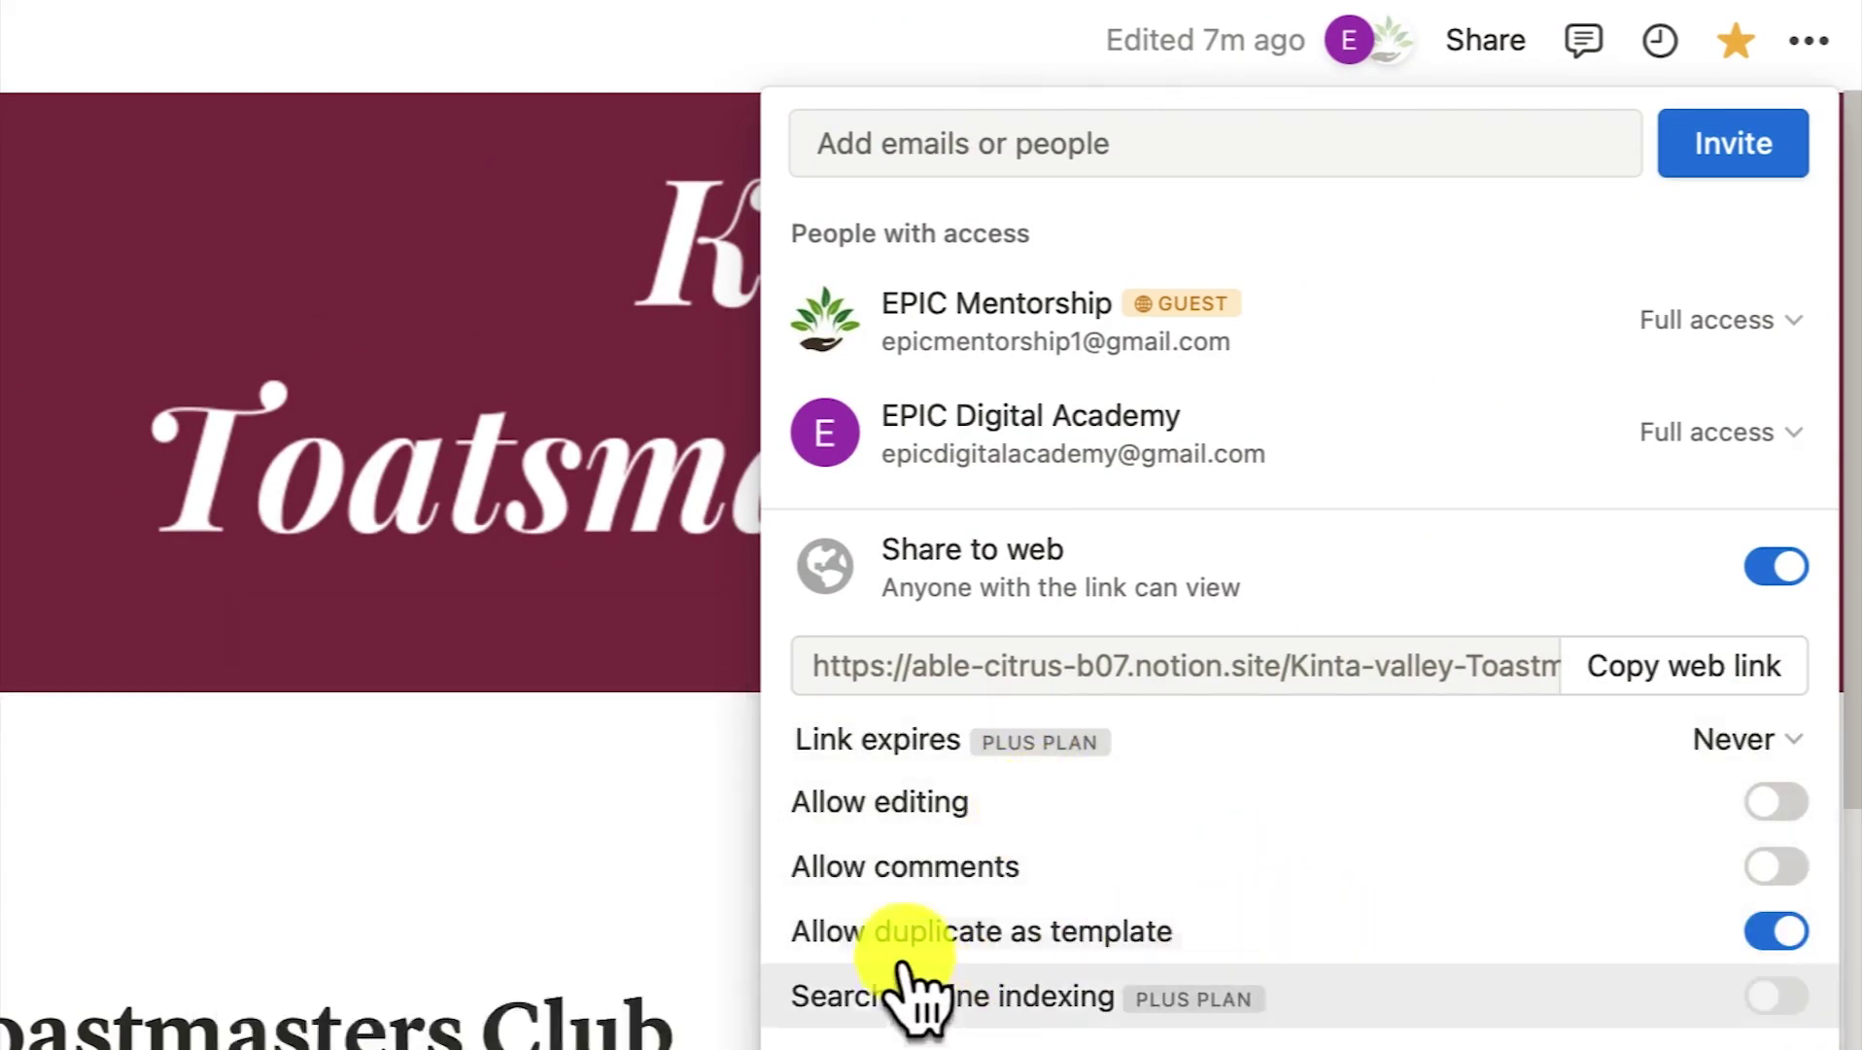
mouse_move(1592, 882)
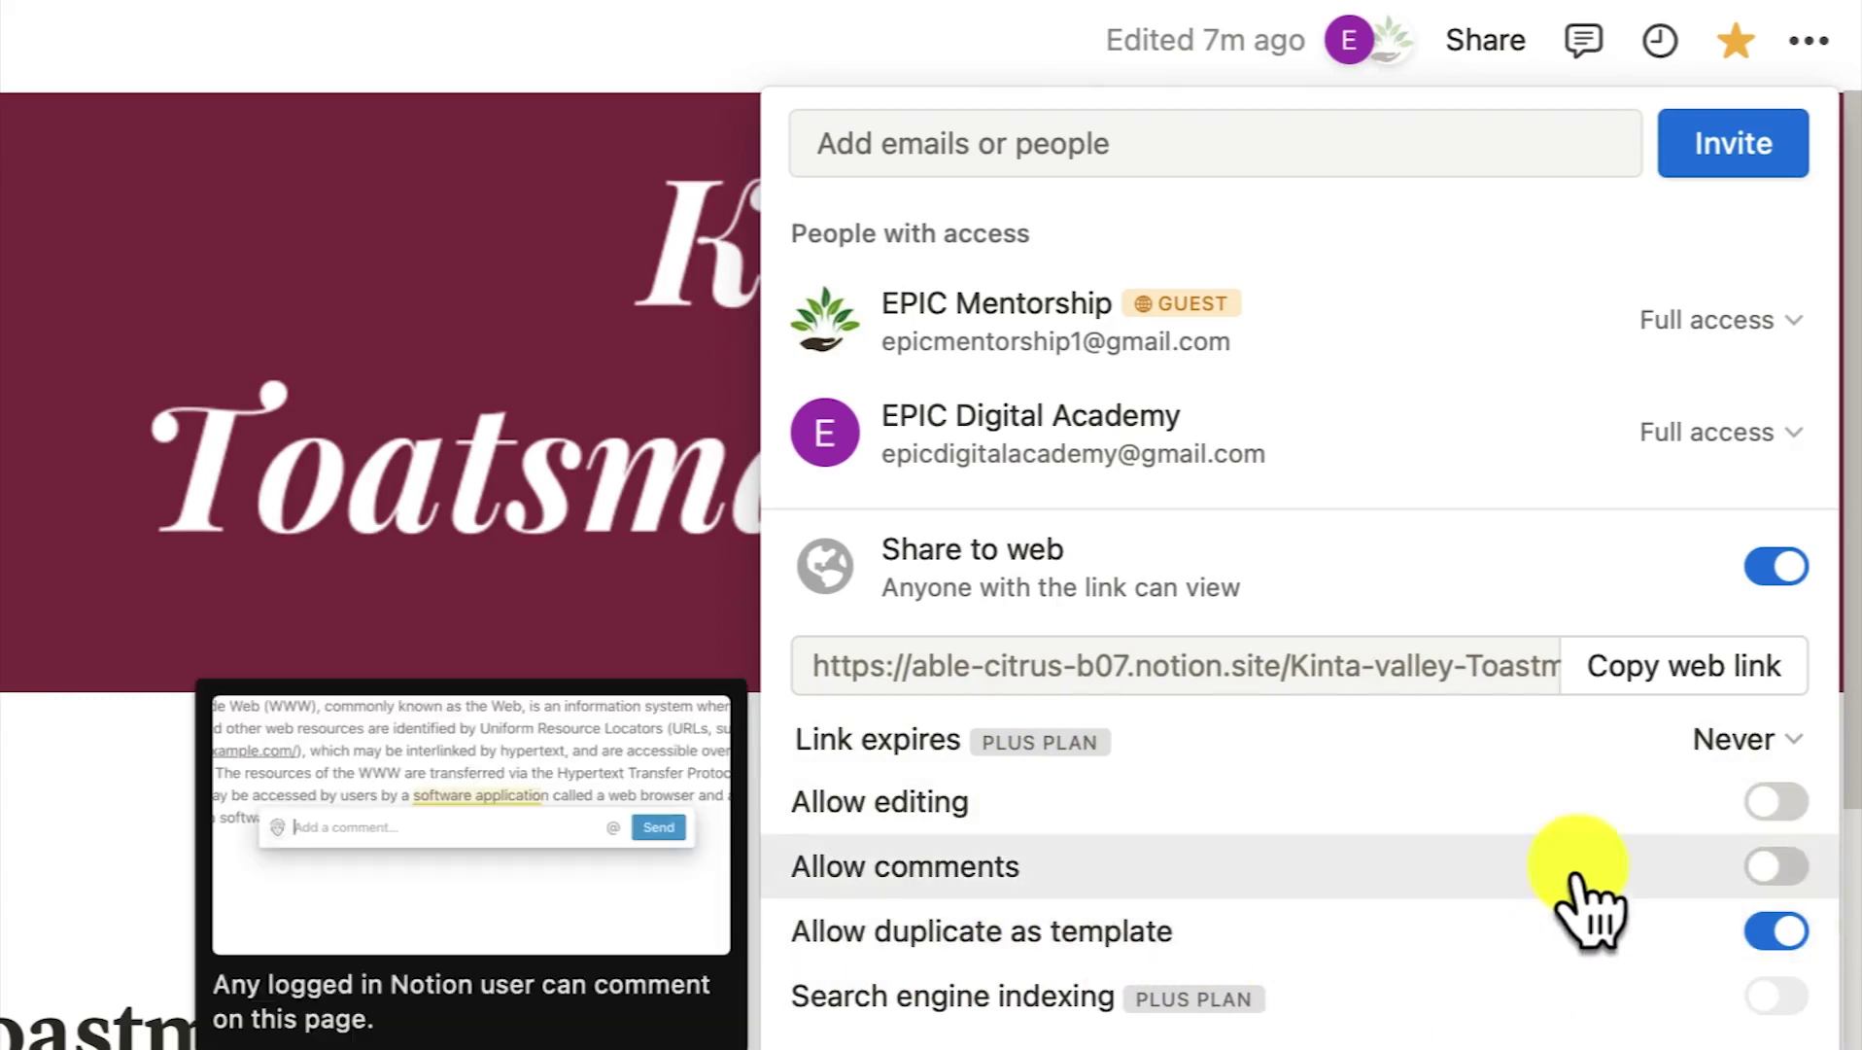
click(1779, 868)
mouse_move(1678, 812)
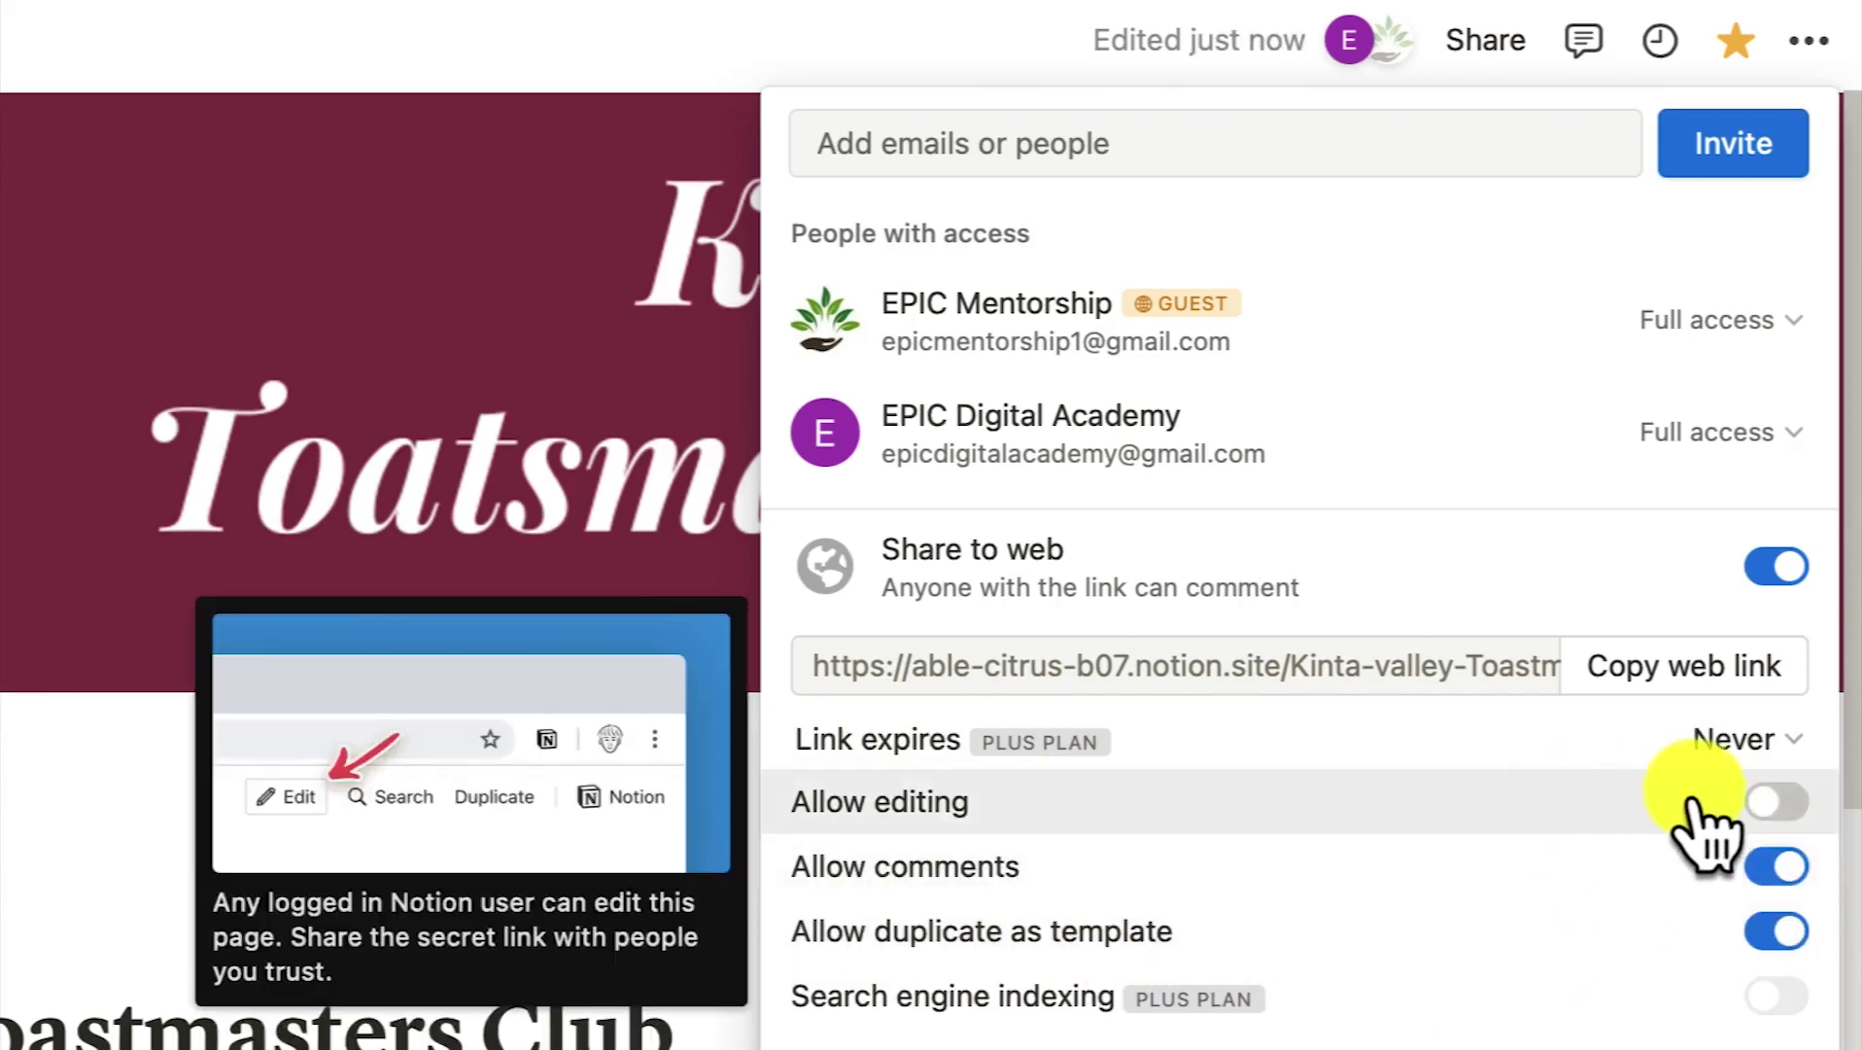
click(1775, 803)
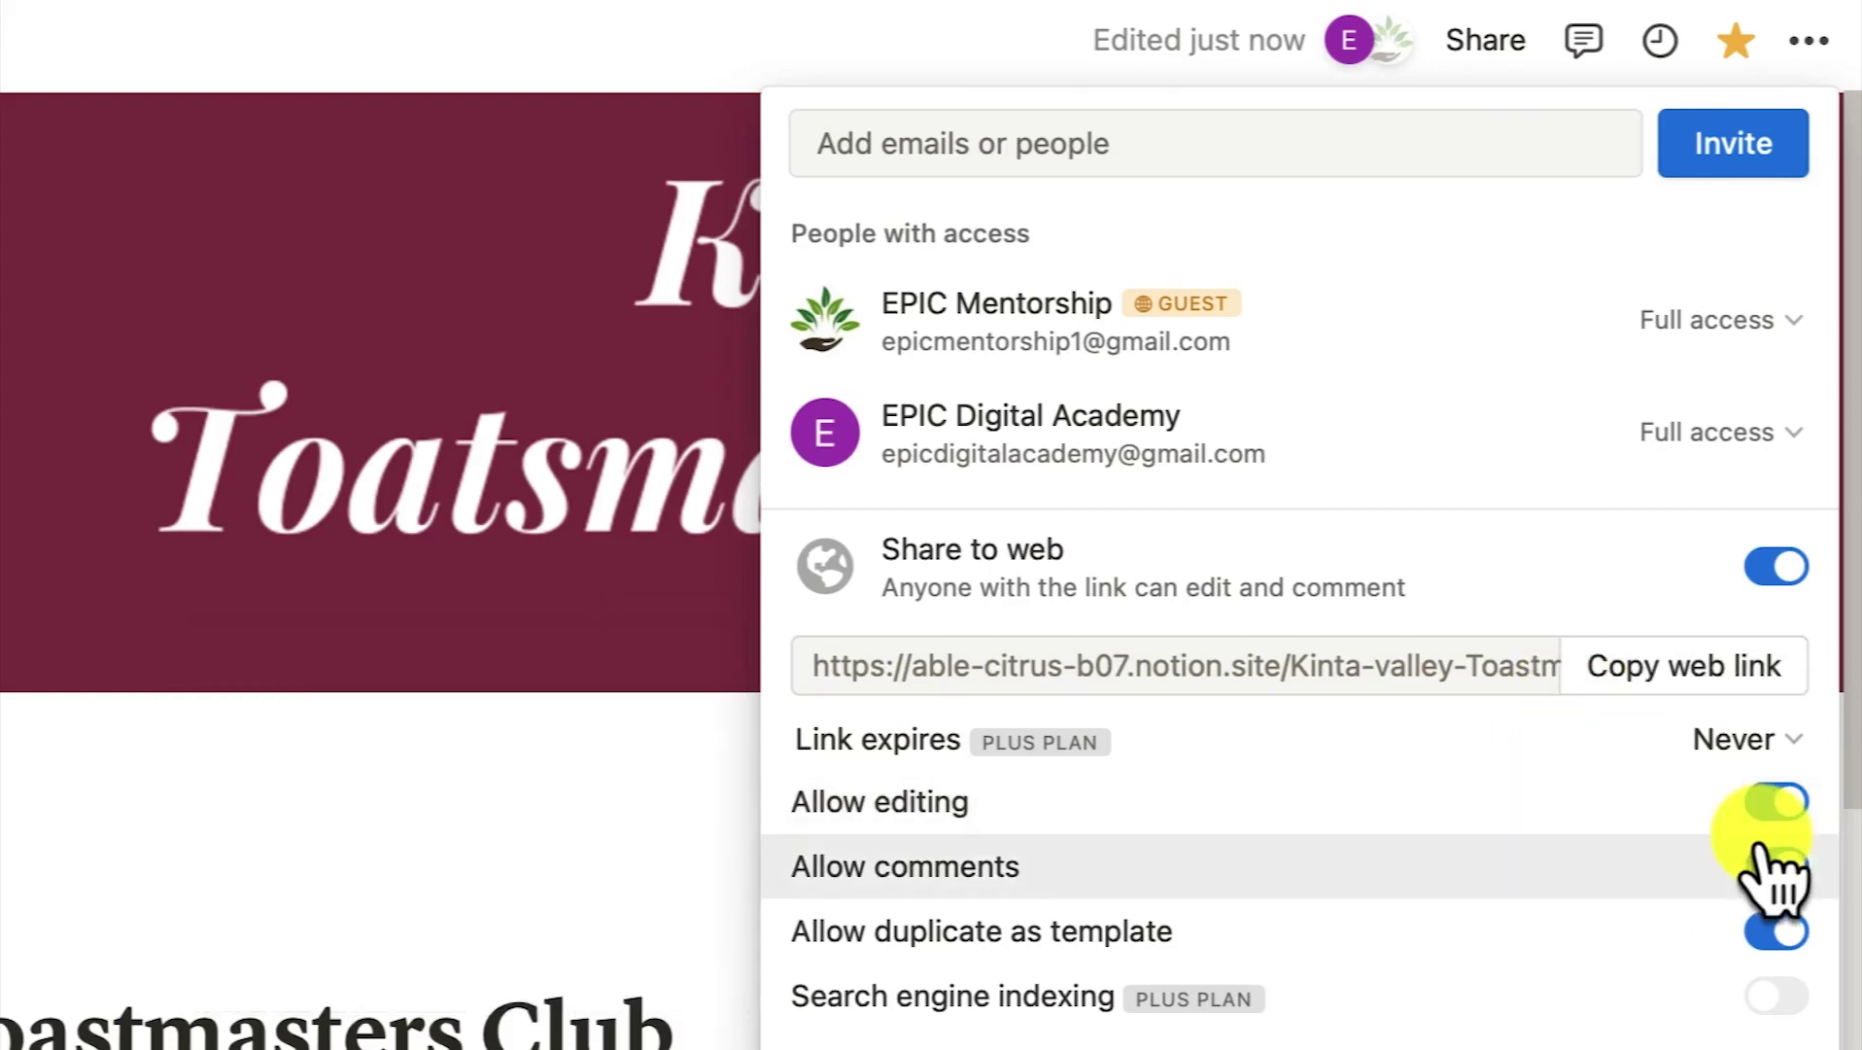
mouse_move(1774, 890)
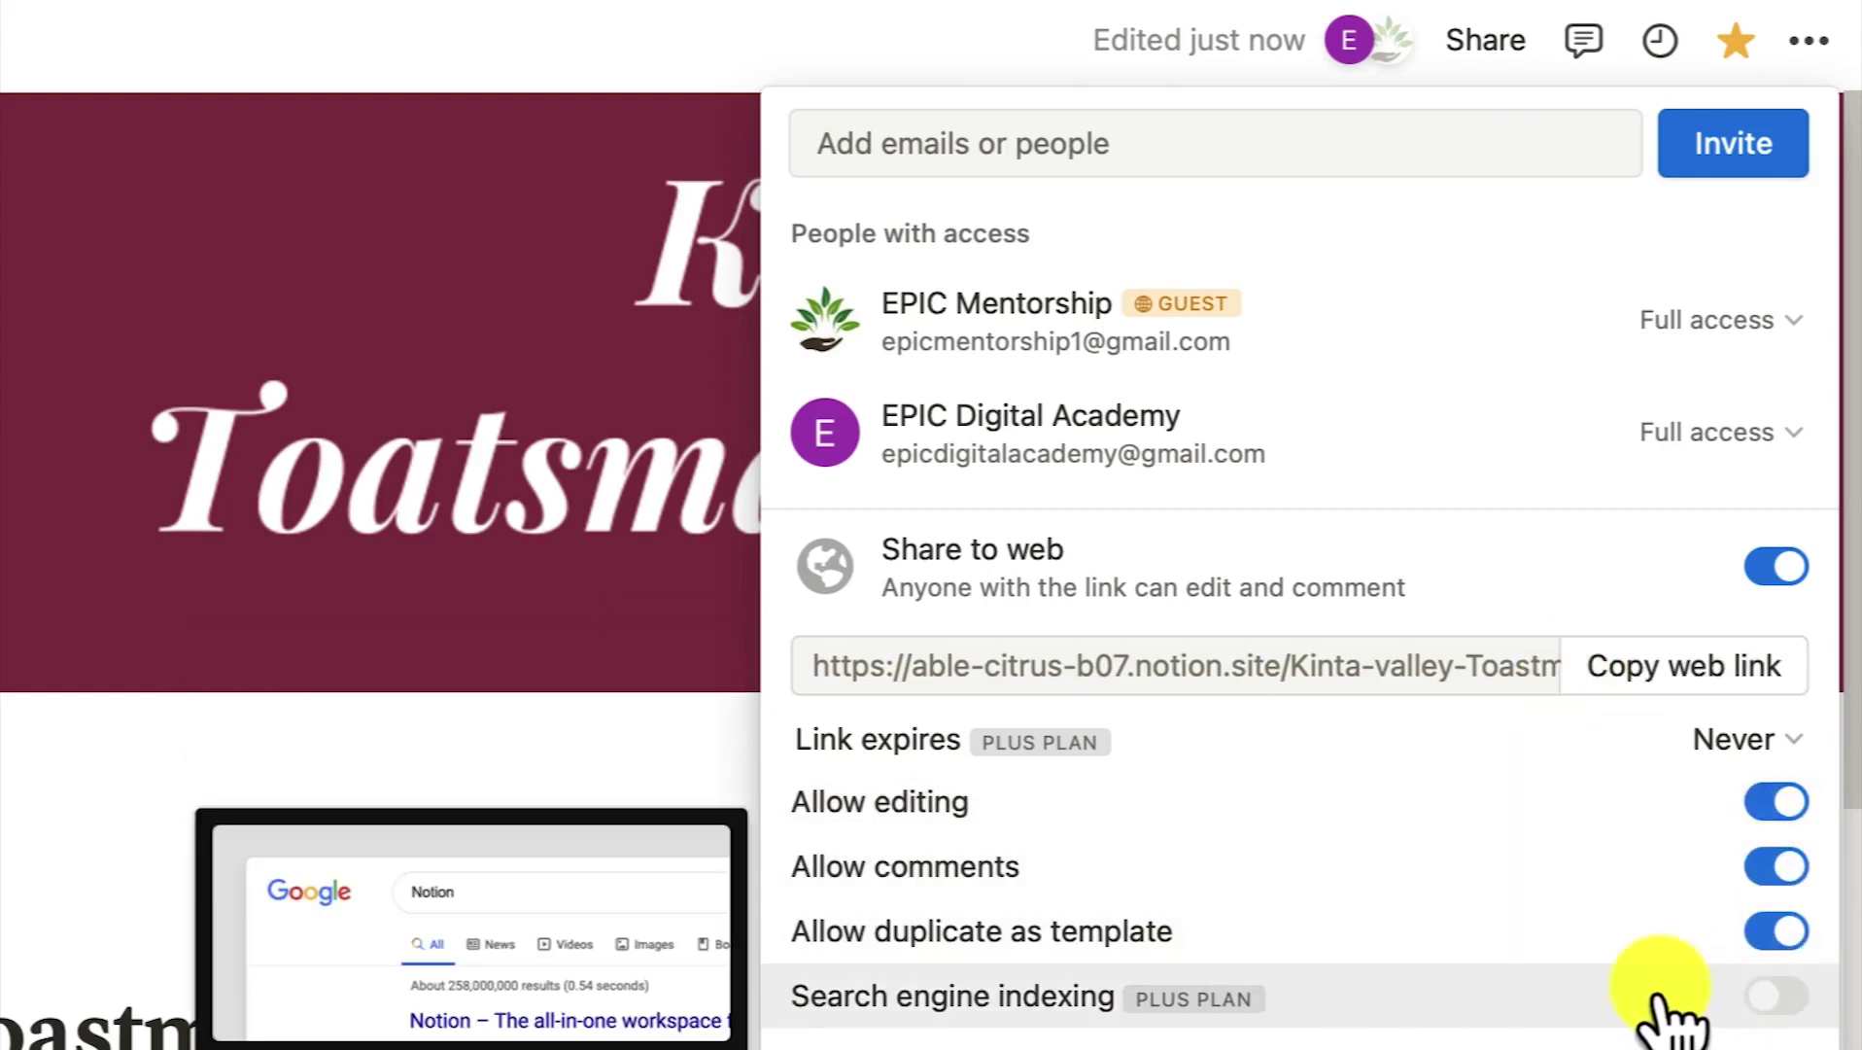
click(880, 1049)
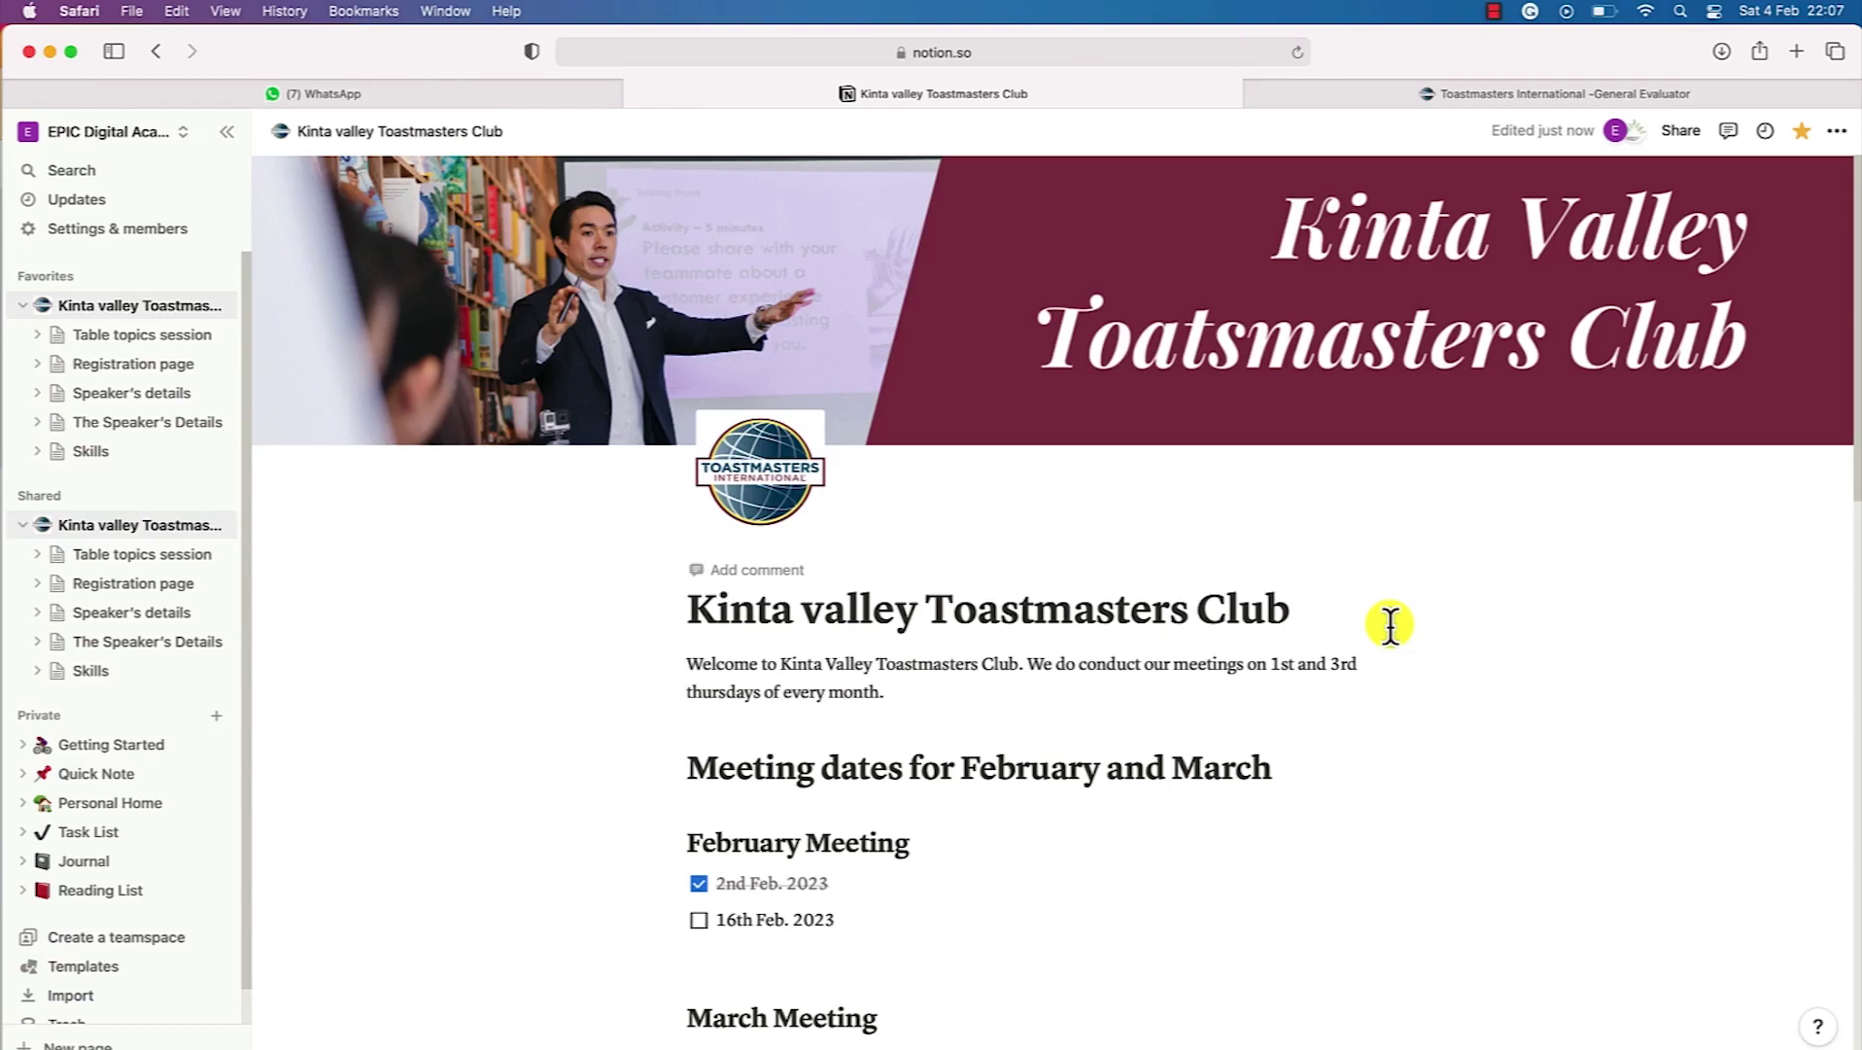